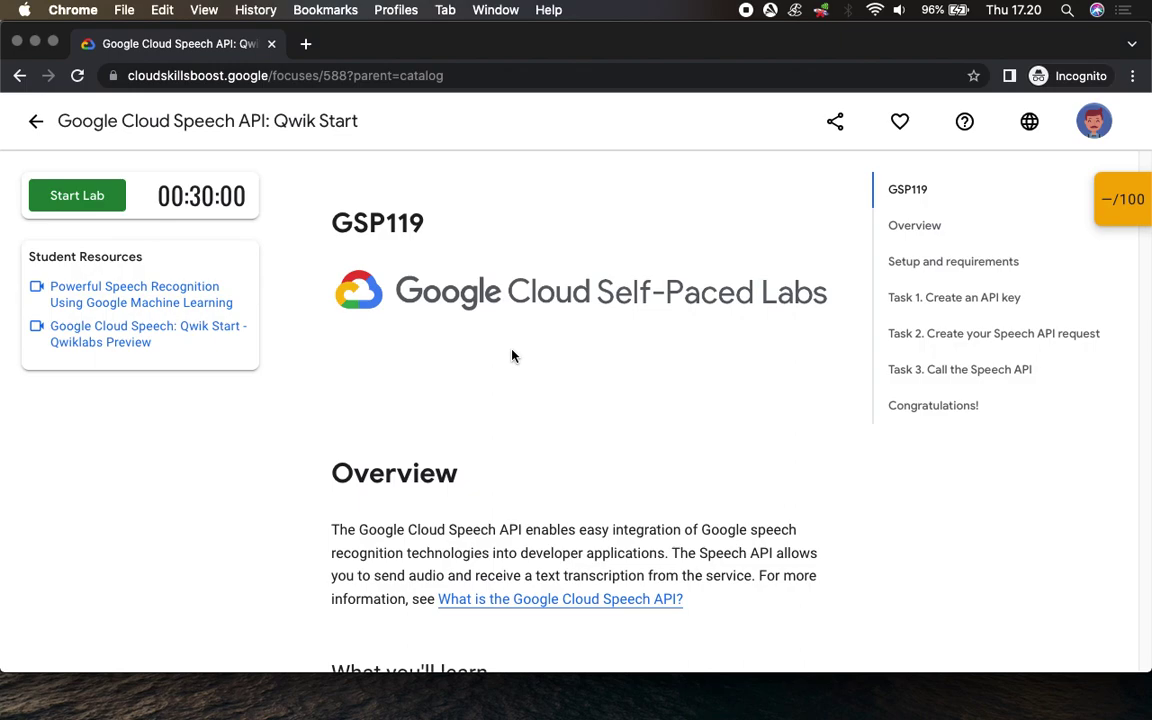
Read the Speech API lab's overview and its list of learning objectives.
scroll(512, 355, down, 5)
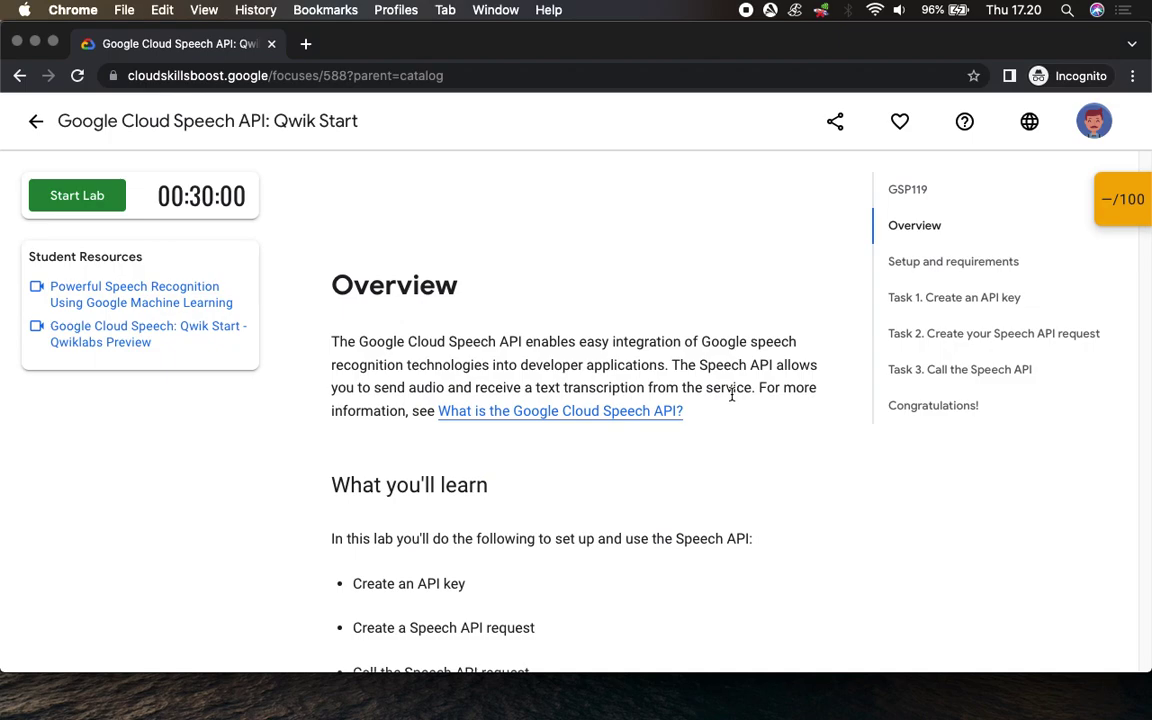
scroll(718, 402, down, 1)
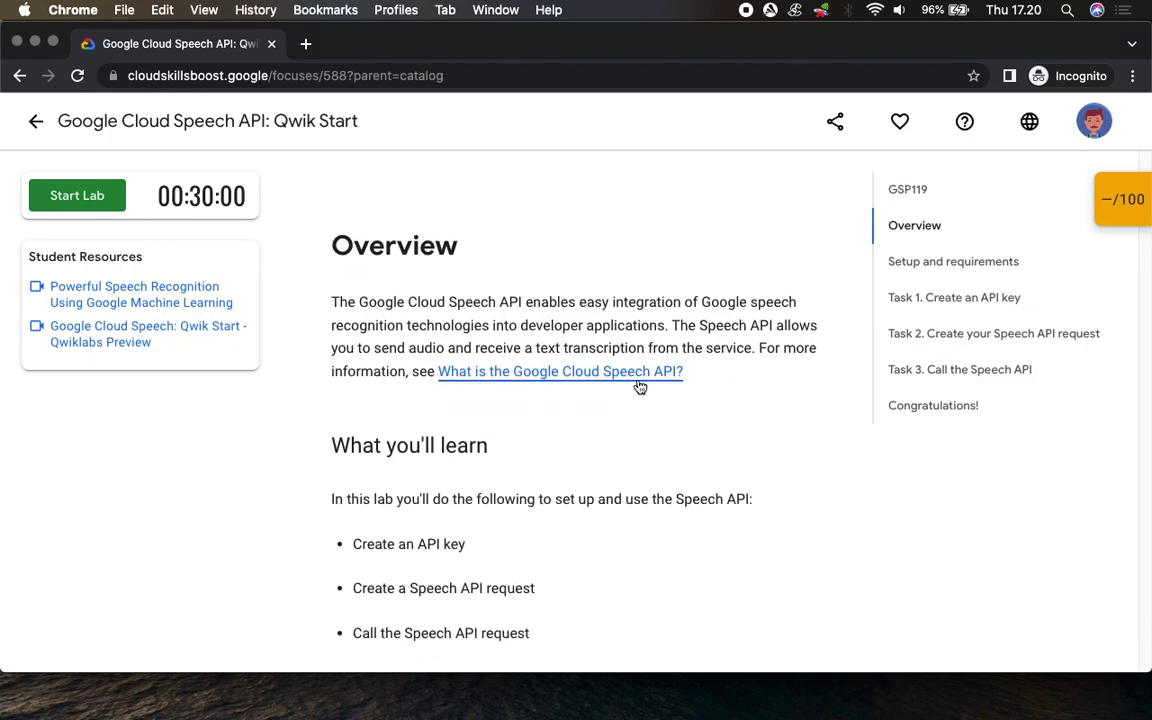
scroll(332, 419, down, 3)
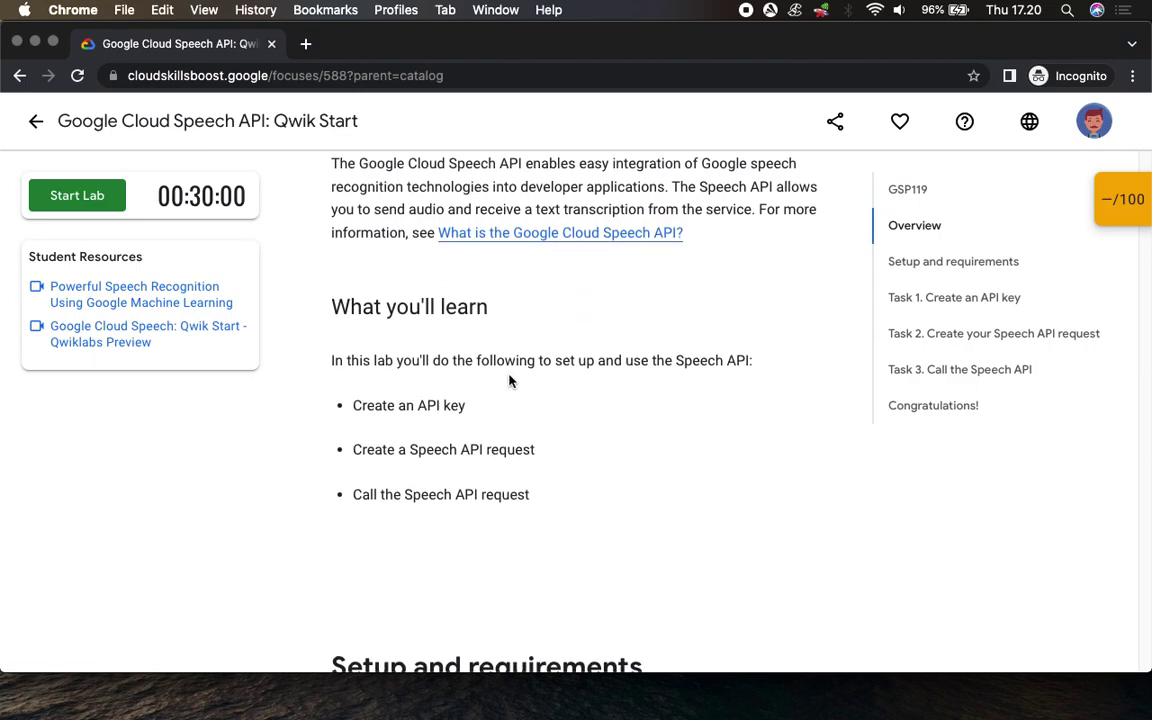
drag(374, 405, 466, 405)
drag(379, 494, 512, 519)
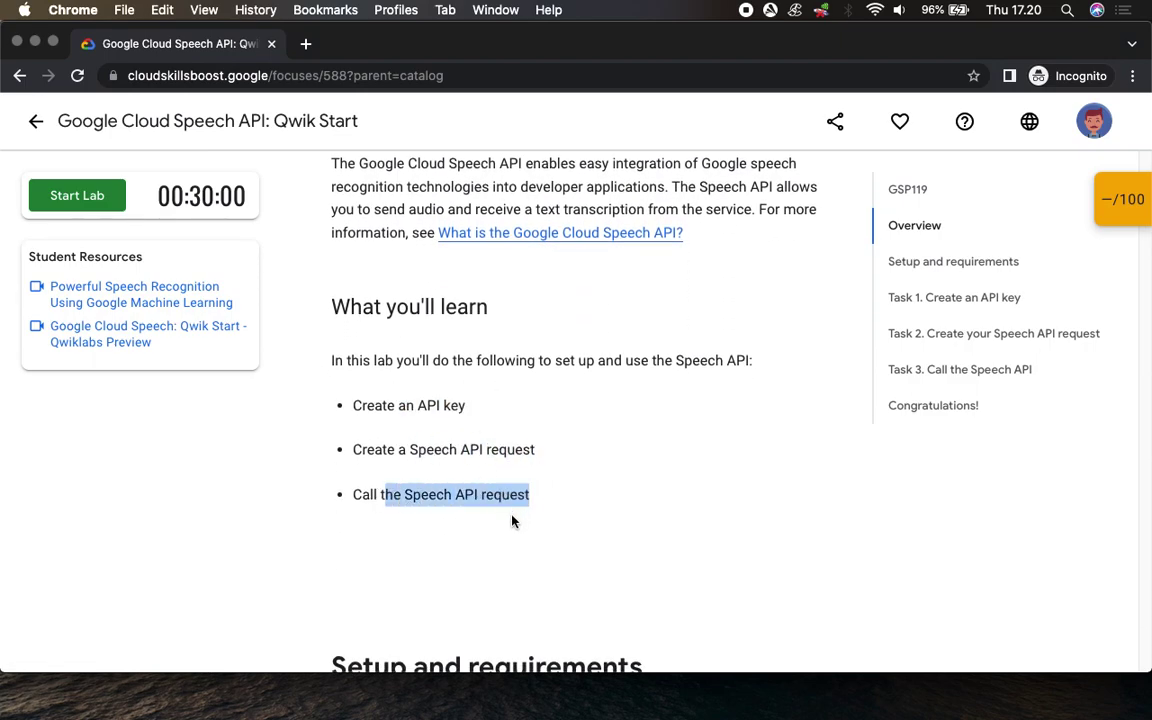
click(510, 525)
scroll(497, 555, down, 6)
scroll(493, 541, down, 3)
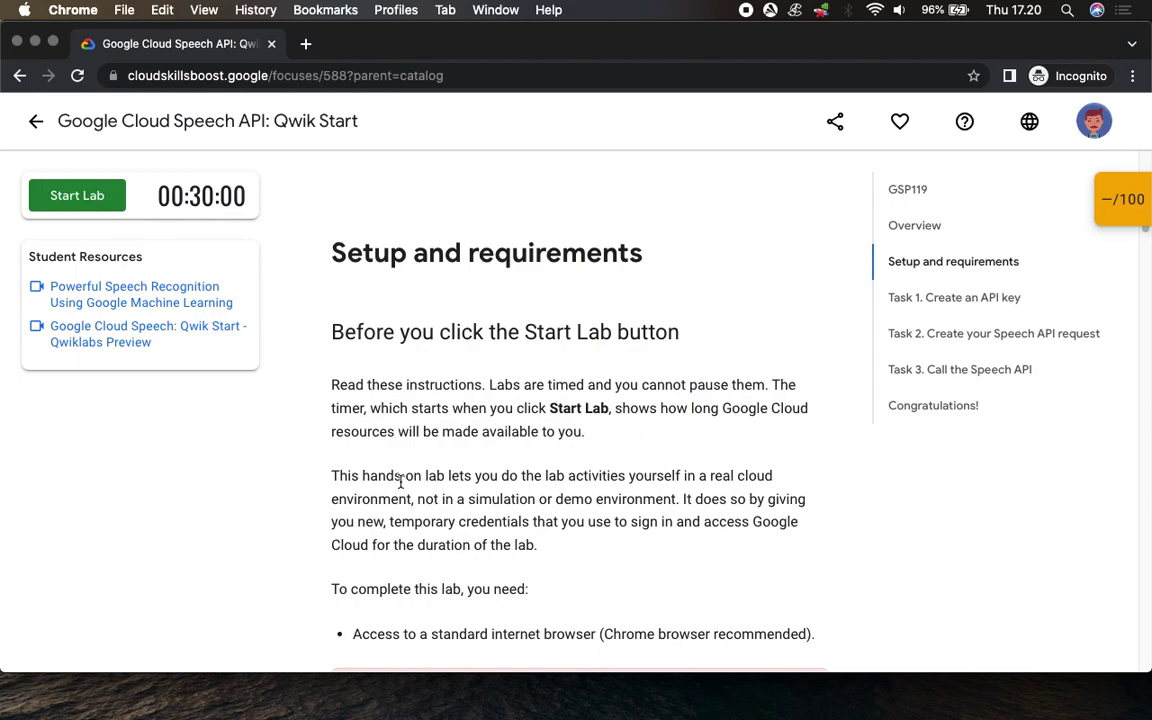
Read the lab's setup and requirements instructions through to the Cloud Shell activation section.
scroll(400, 482, down, 6)
scroll(419, 511, down, 6)
scroll(419, 511, down, 12)
scroll(420, 513, down, 6)
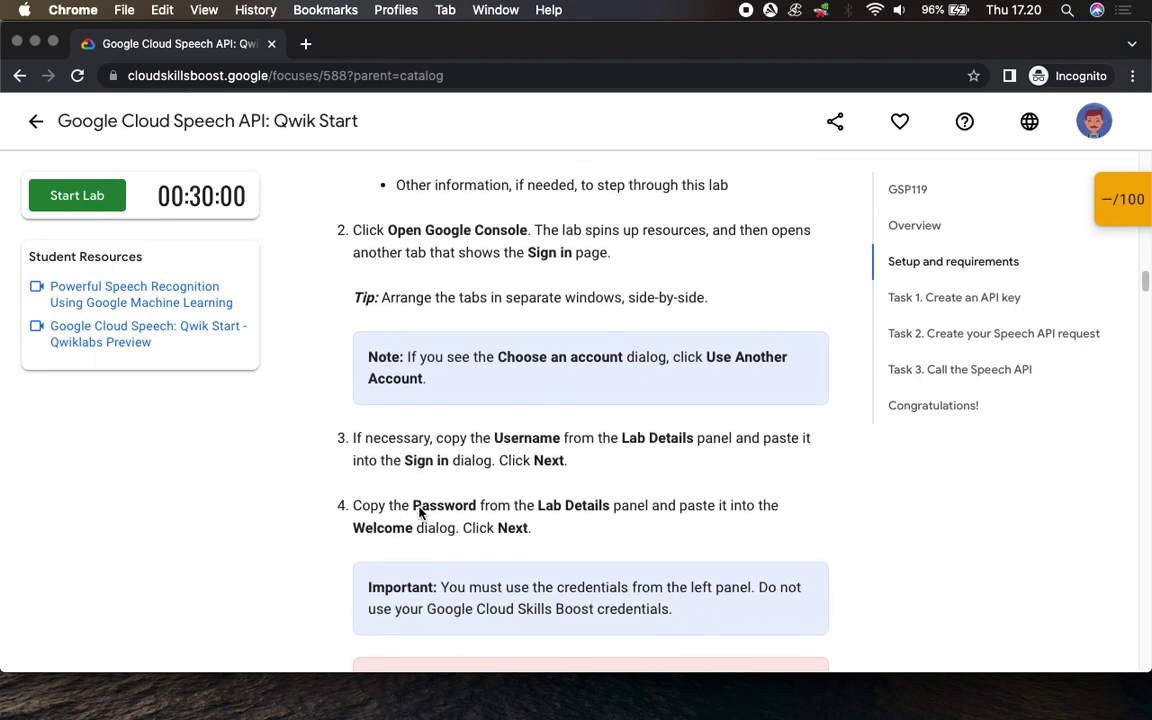
scroll(423, 447, down, 4)
scroll(423, 447, down, 10)
drag(390, 501, 512, 503)
scroll(505, 494, down, 7)
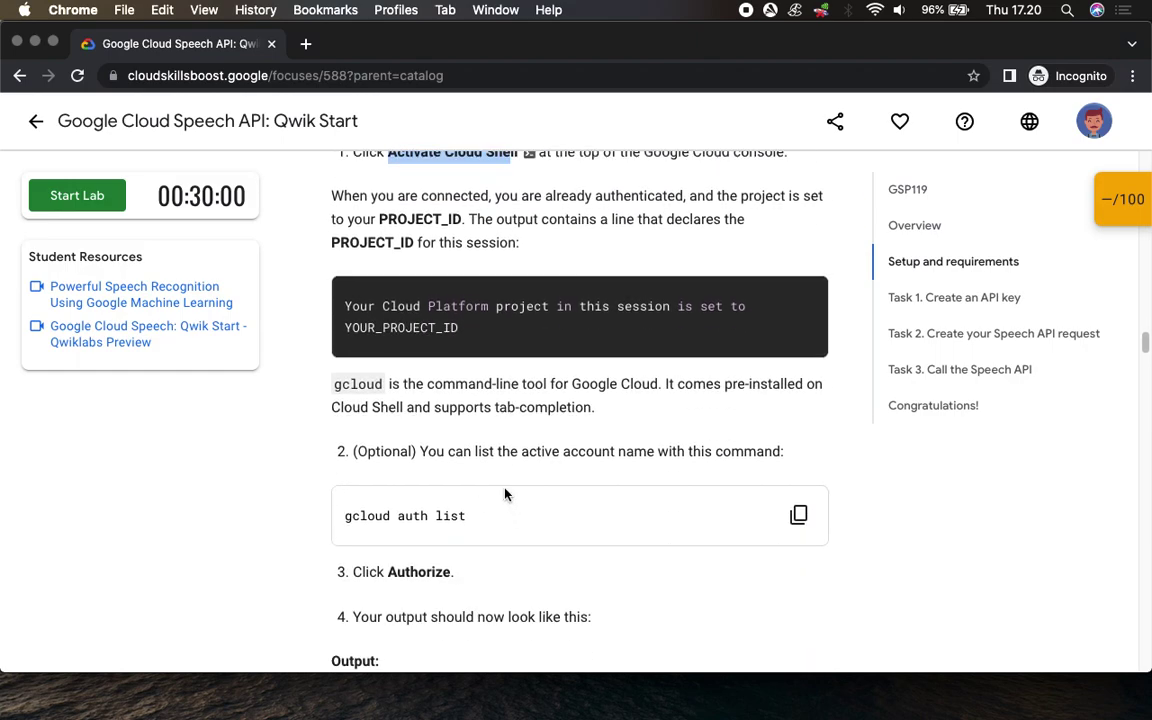
Start the lab and complete the human verification by selecting all images with stairs.
click(88, 196)
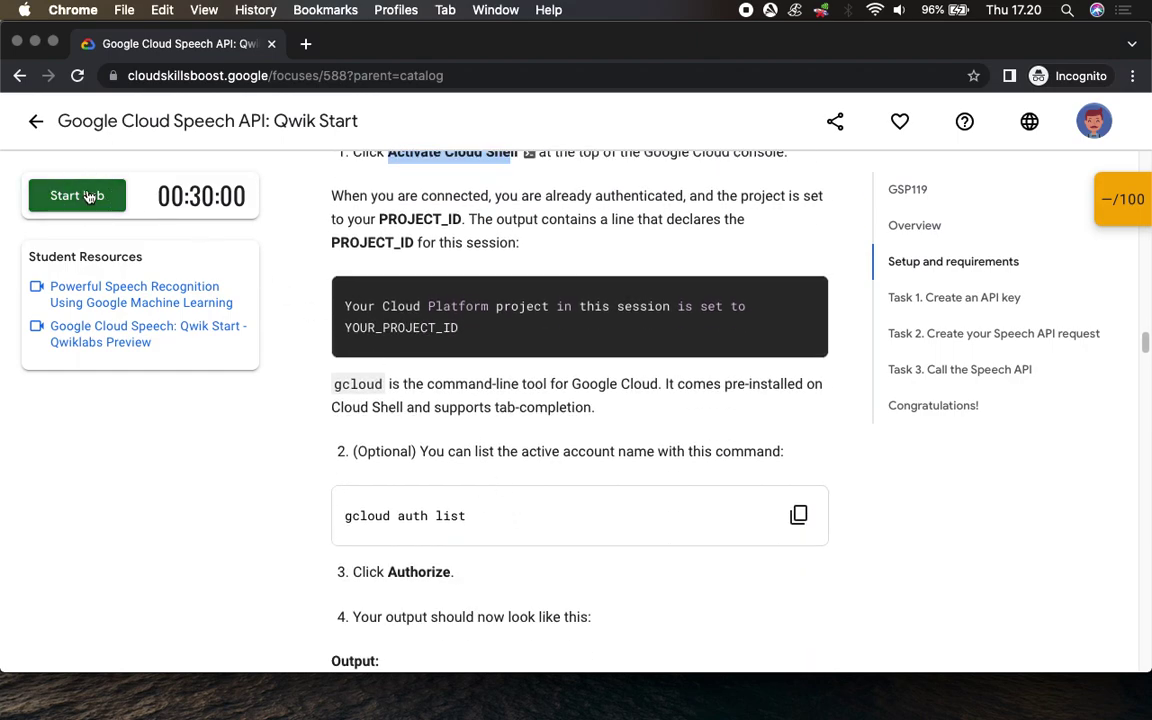
click(90, 248)
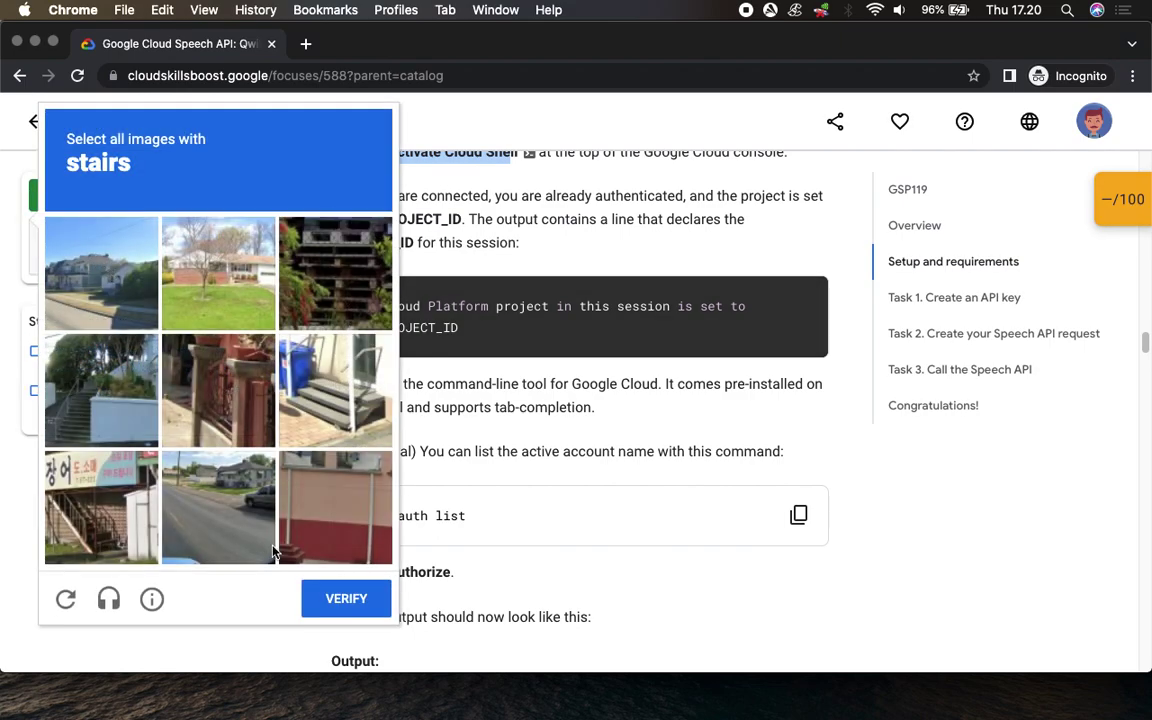
click(110, 502)
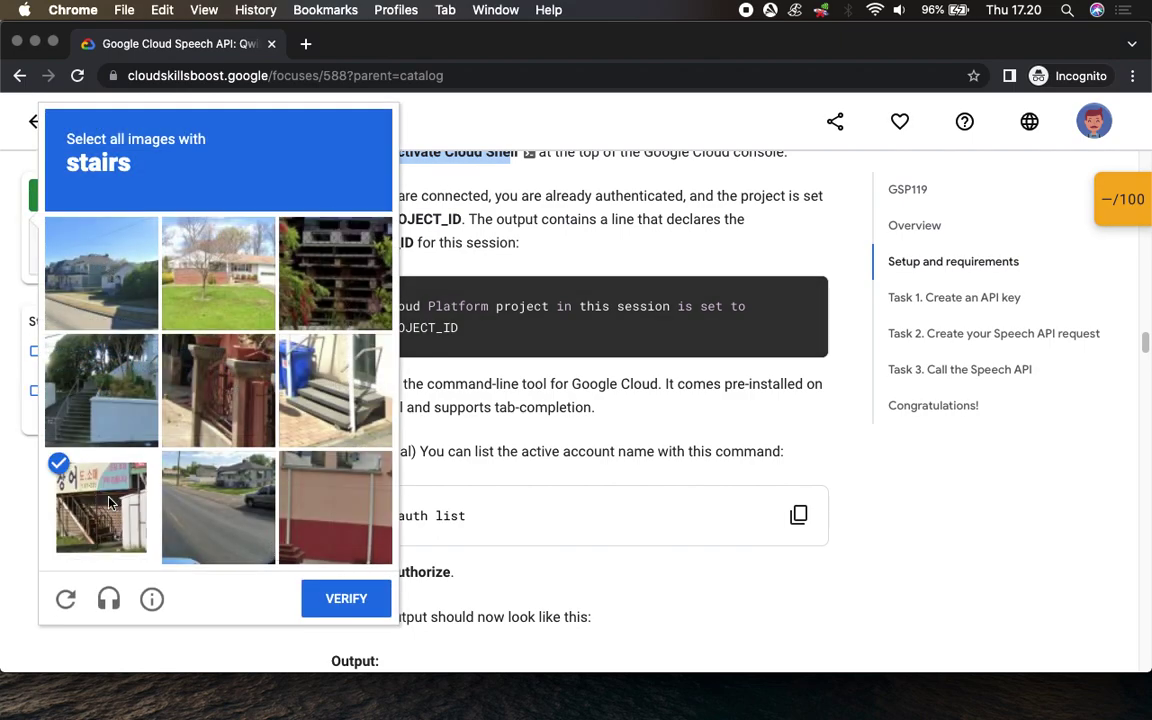
click(344, 416)
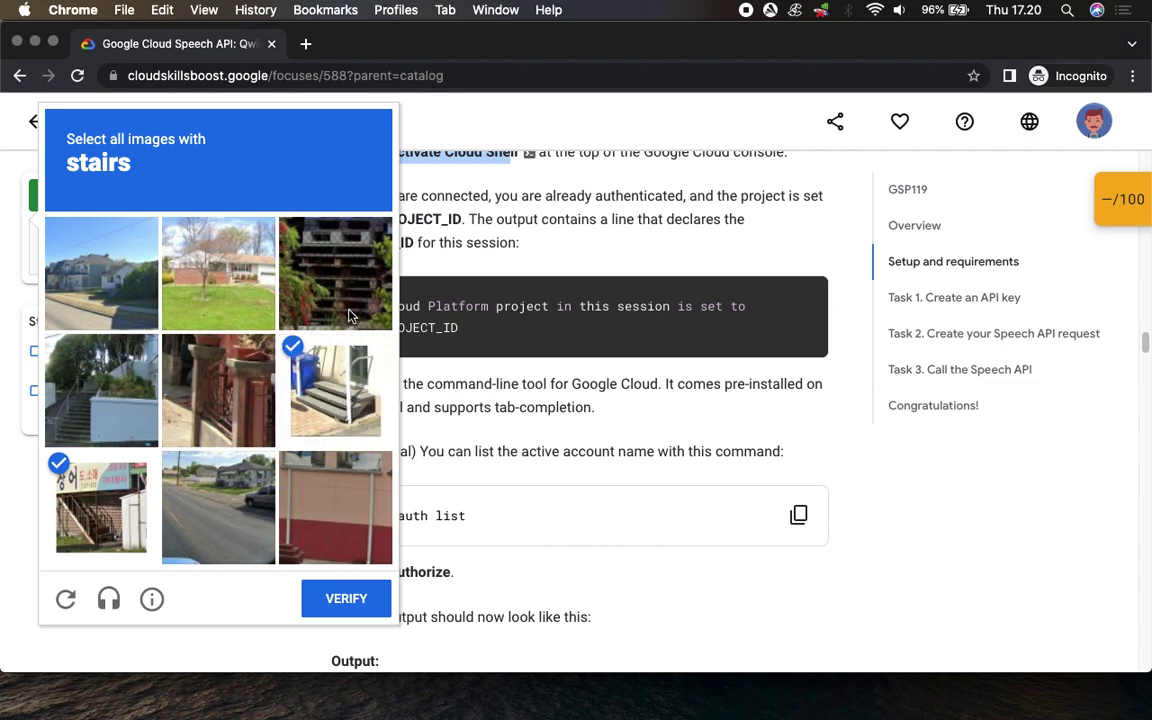
click(115, 400)
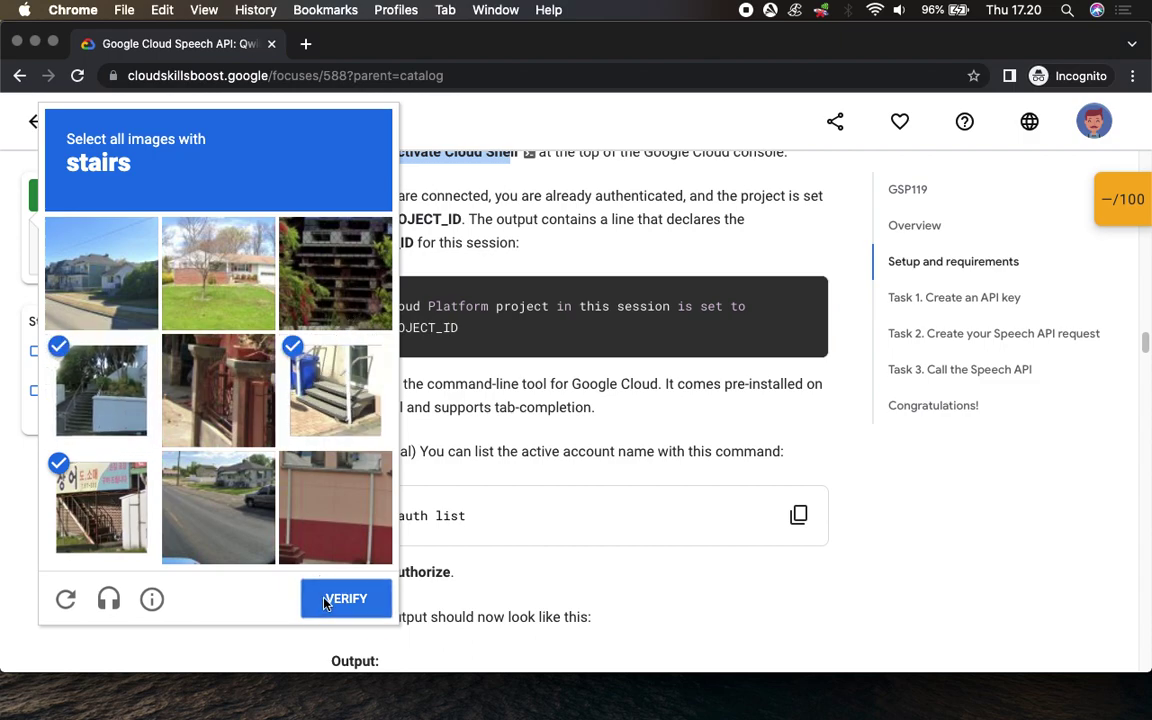
click(335, 598)
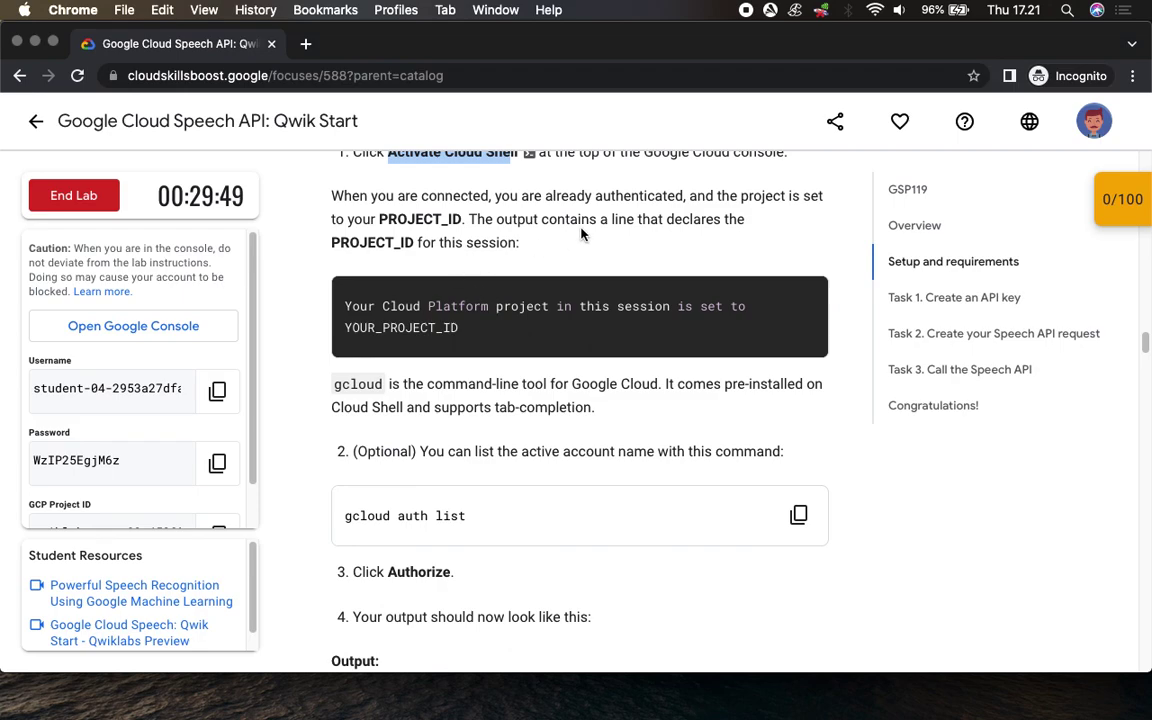
Open the Google Console sign-in page and submit the lab's student username.
scroll(303, 411, down, 1)
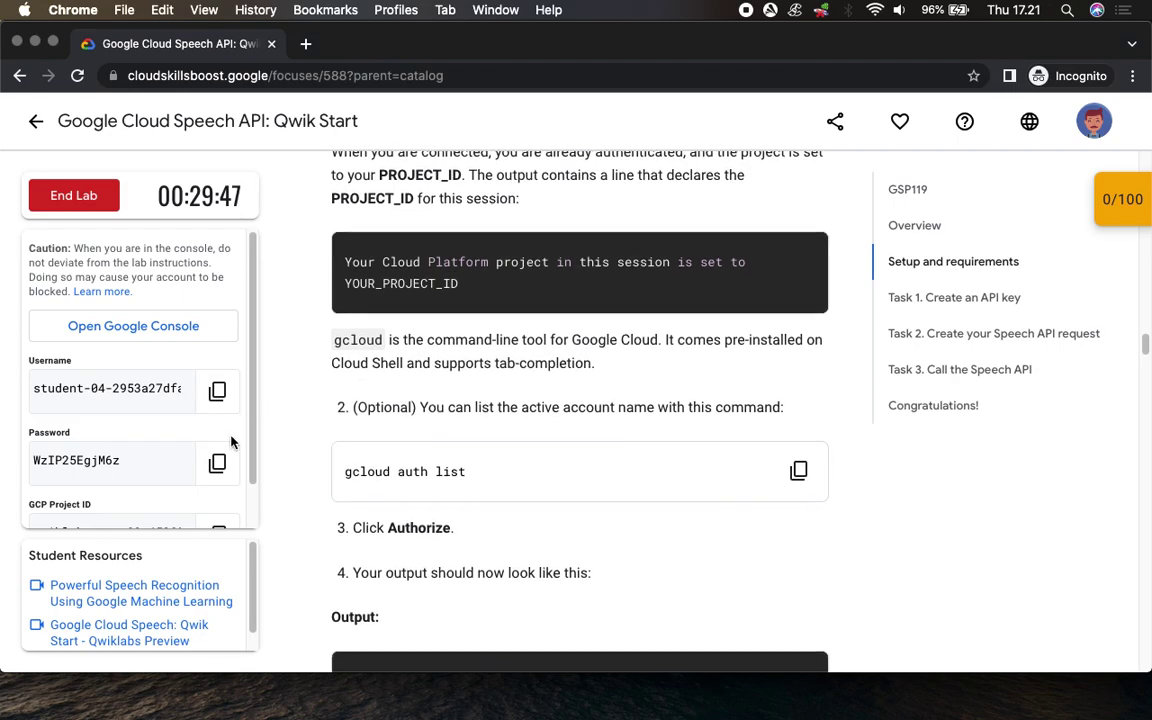
click(177, 327)
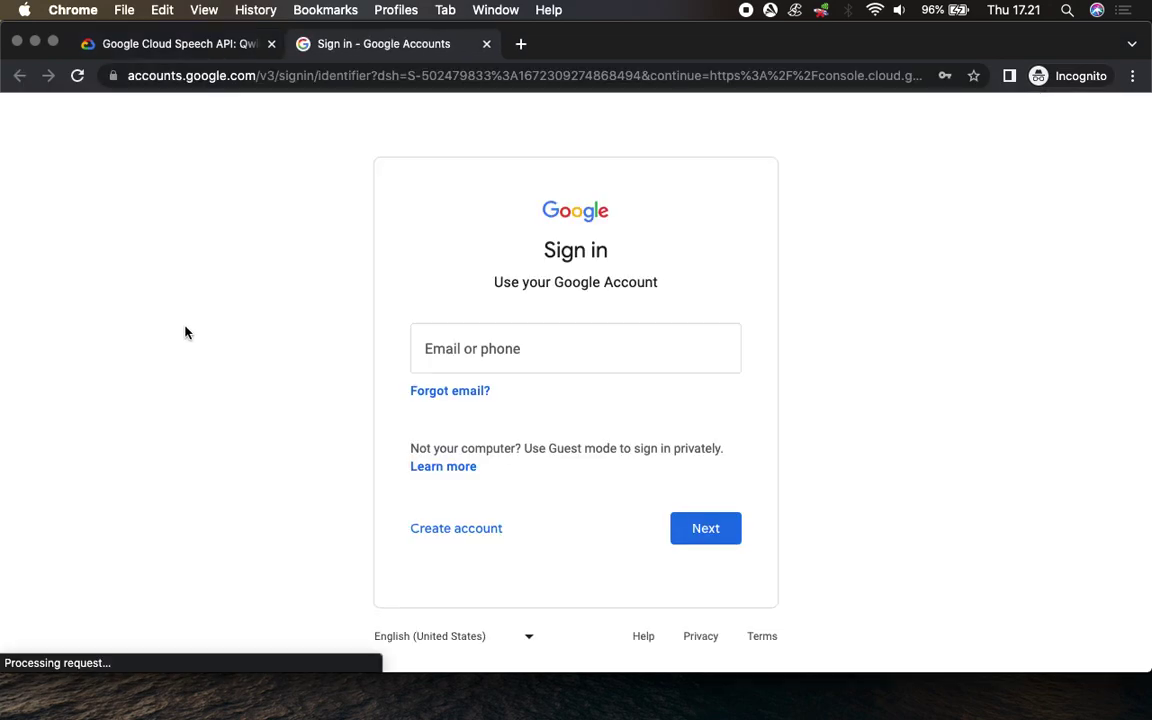
key(super+v)
click(697, 538)
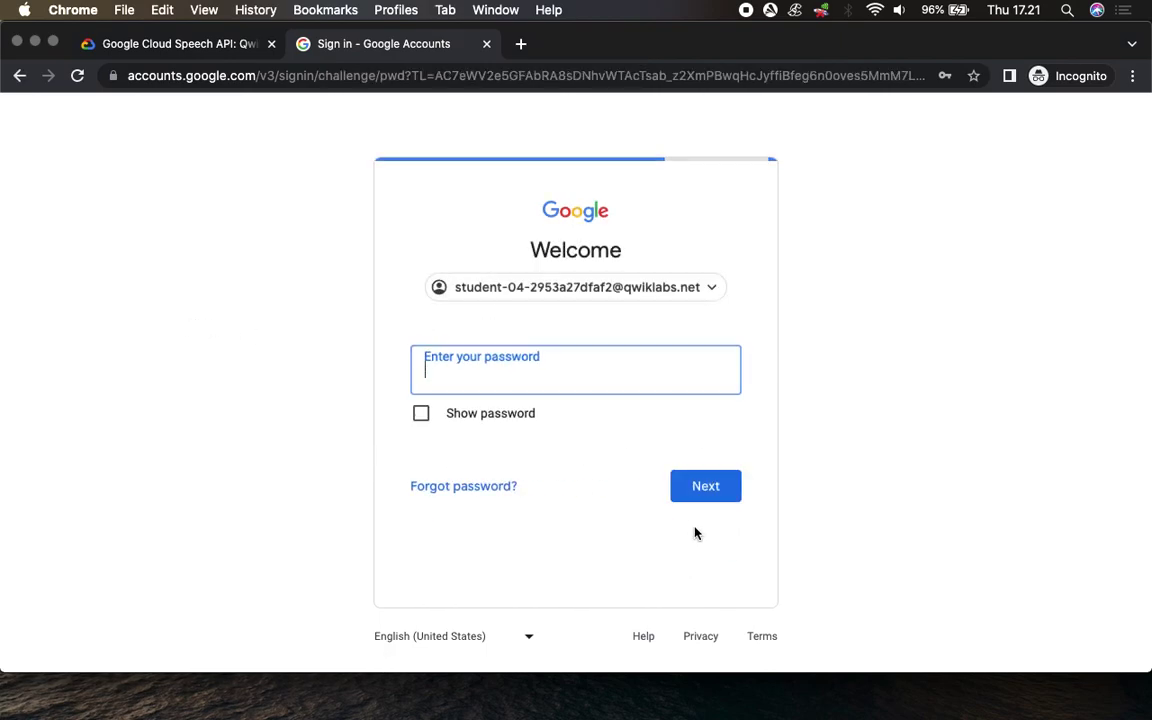
Copy the lab password from the lab details and submit it on the Google sign-in page.
click(180, 44)
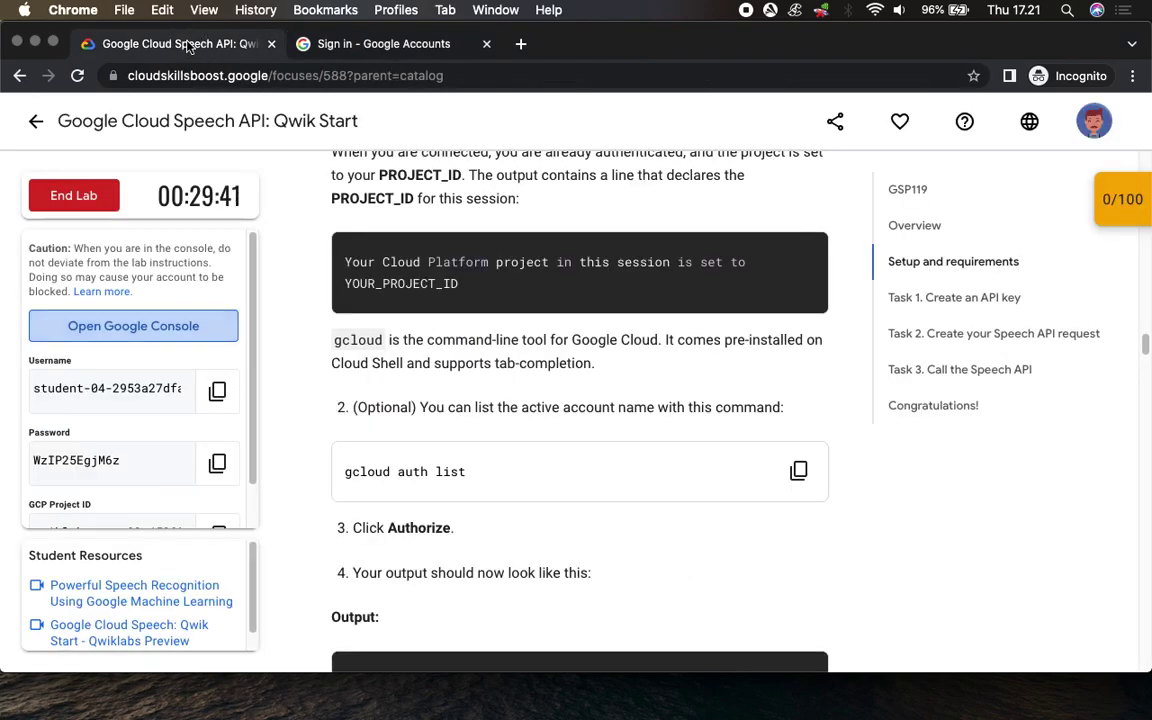
click(218, 465)
click(362, 50)
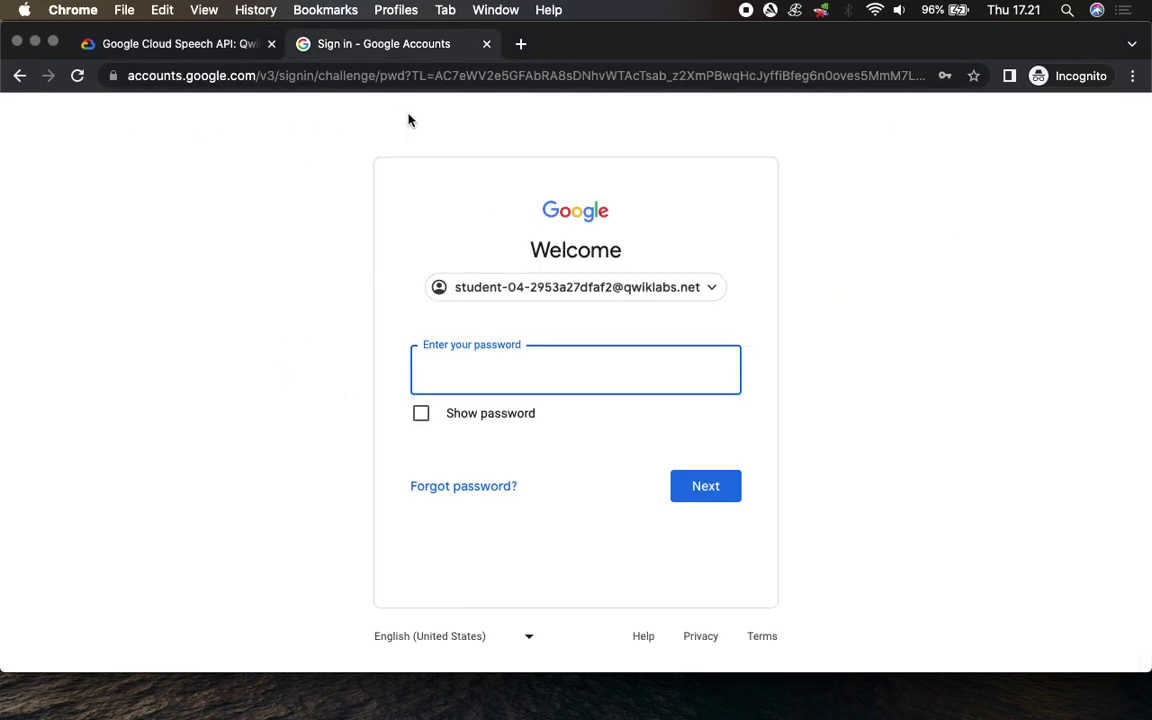
key(super+v)
click(689, 493)
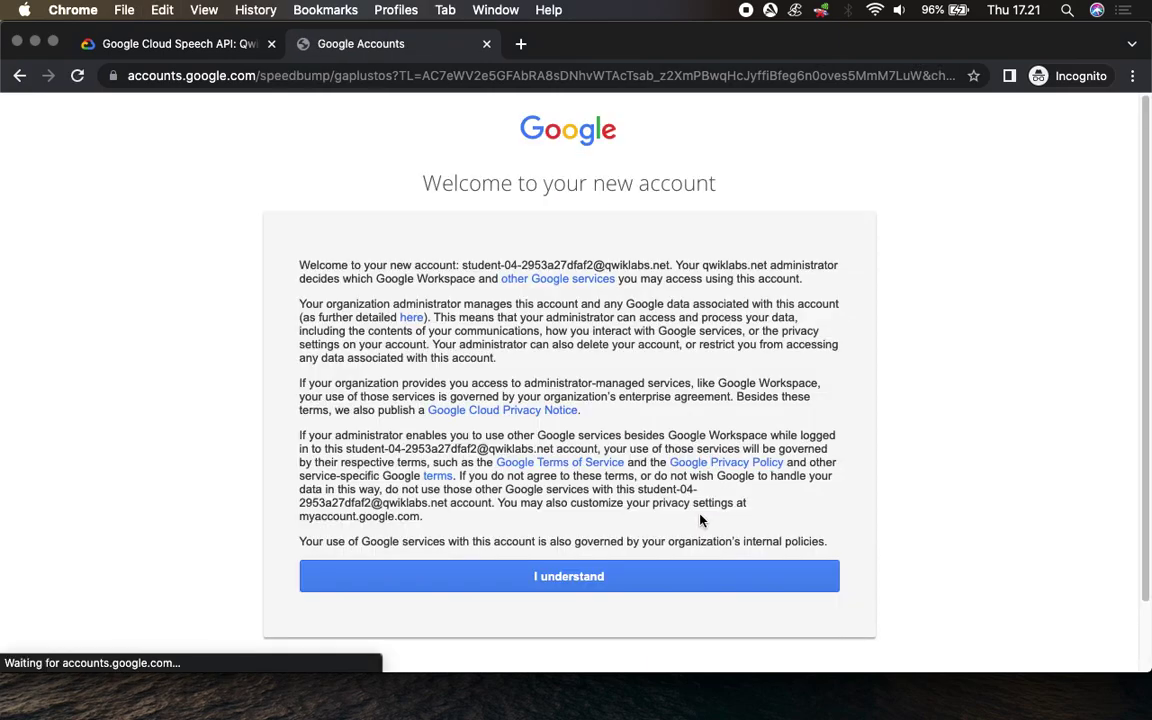
Accept the new account notice and agree to the Google Cloud Platform Terms of Service.
click(659, 583)
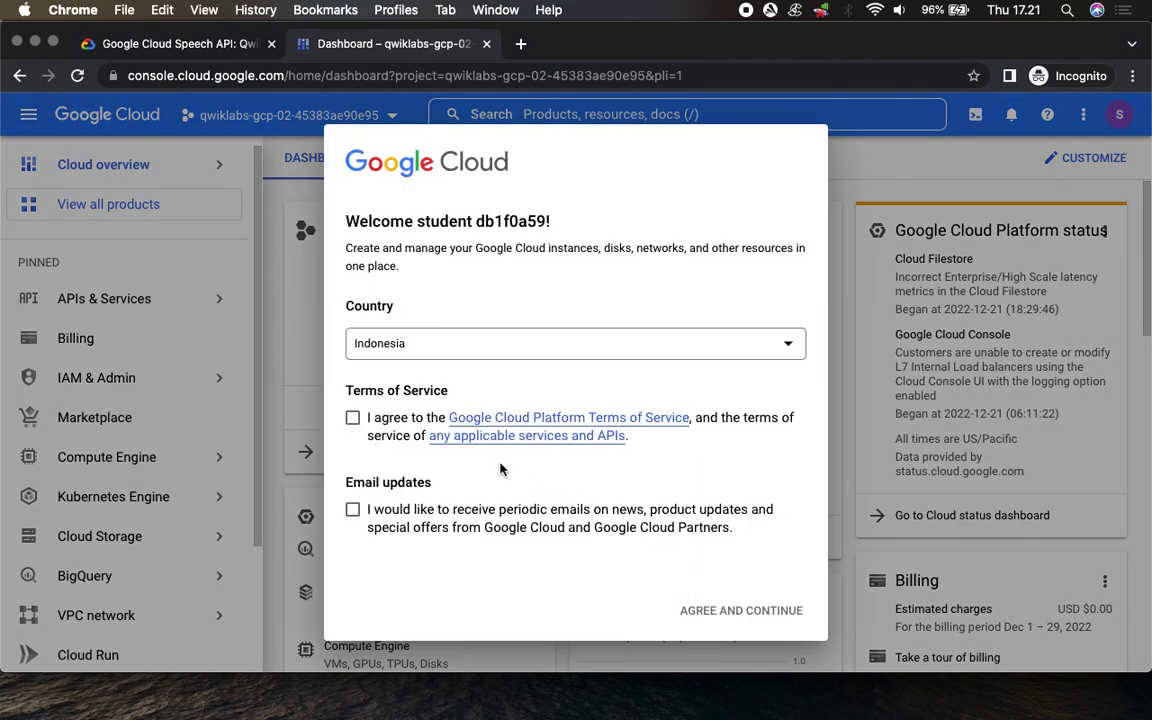
click(352, 417)
click(740, 611)
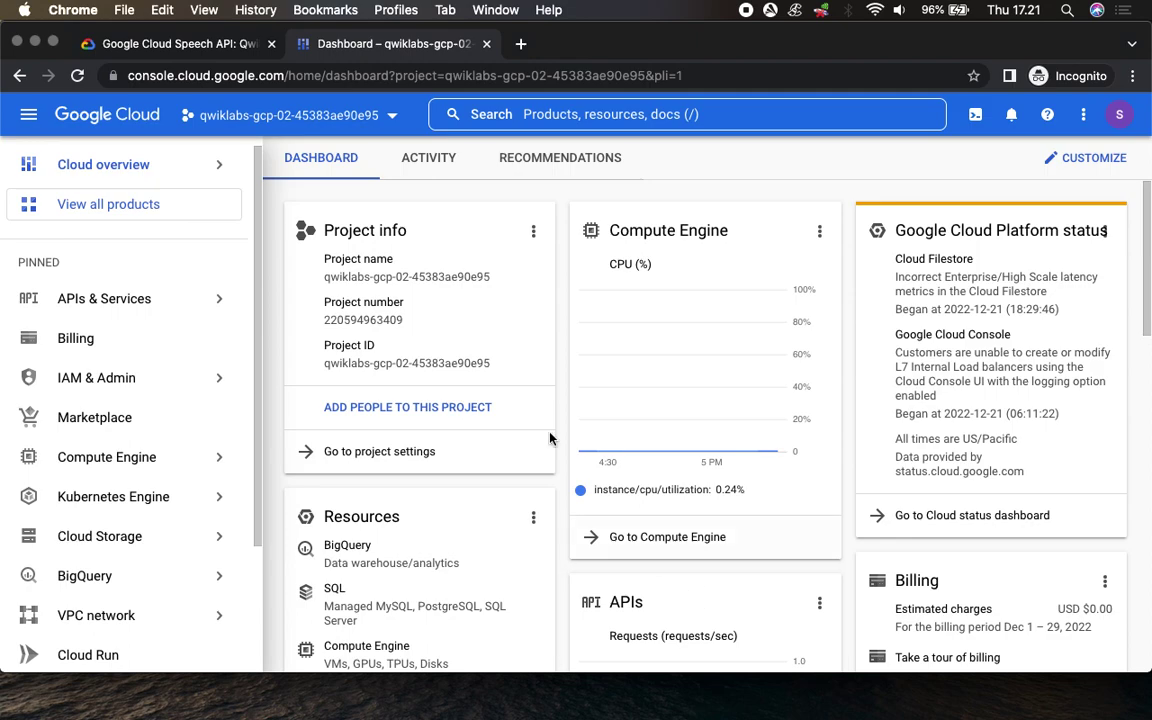
Check the lab's Cloud Shell instructions, then activate Cloud Shell in the Google Cloud console and dismiss its session details tip.
click(150, 43)
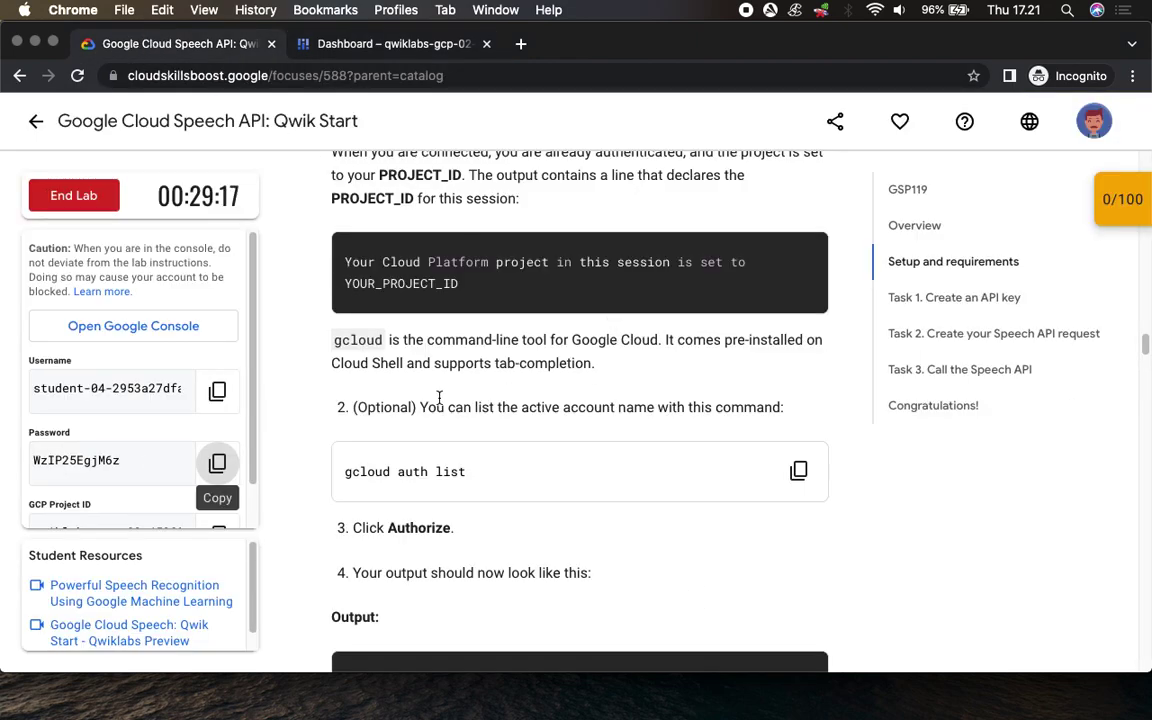
scroll(621, 461, down, 4)
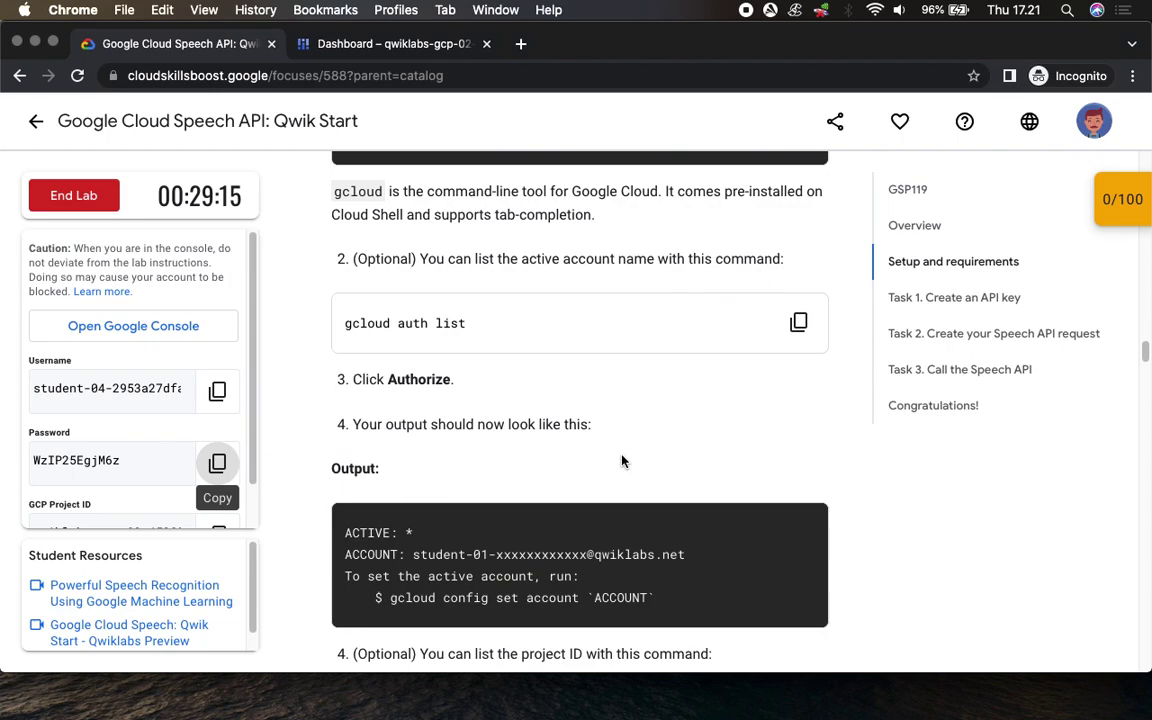
click(350, 40)
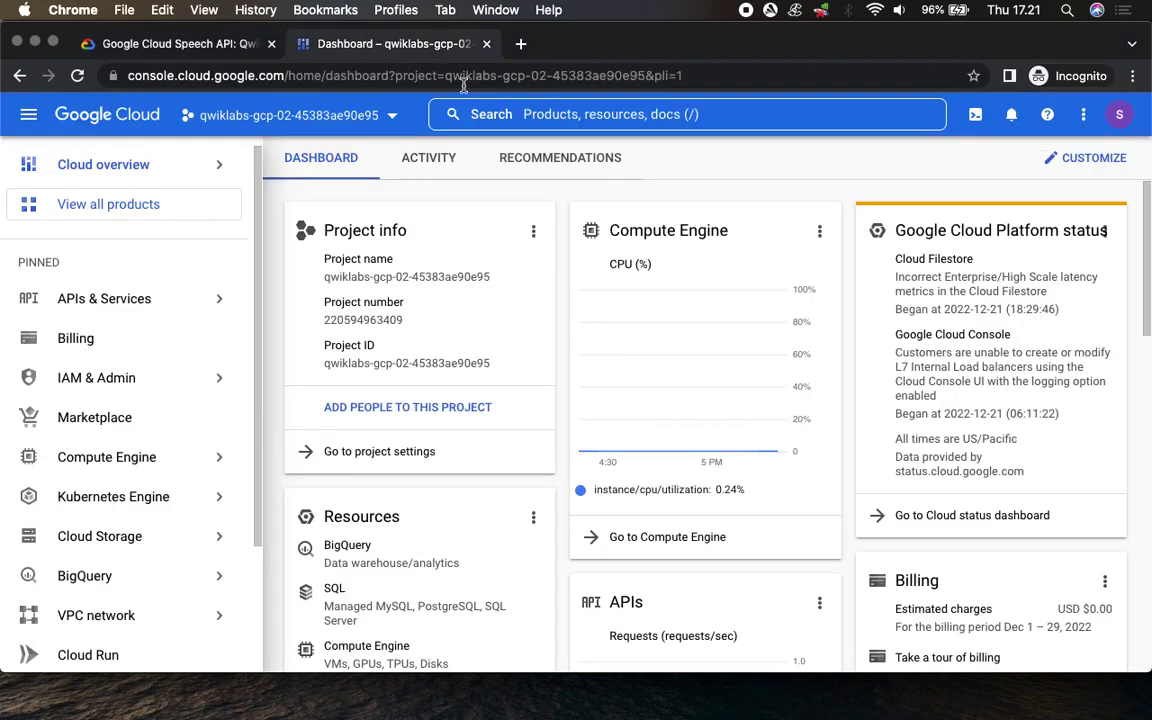
click(979, 116)
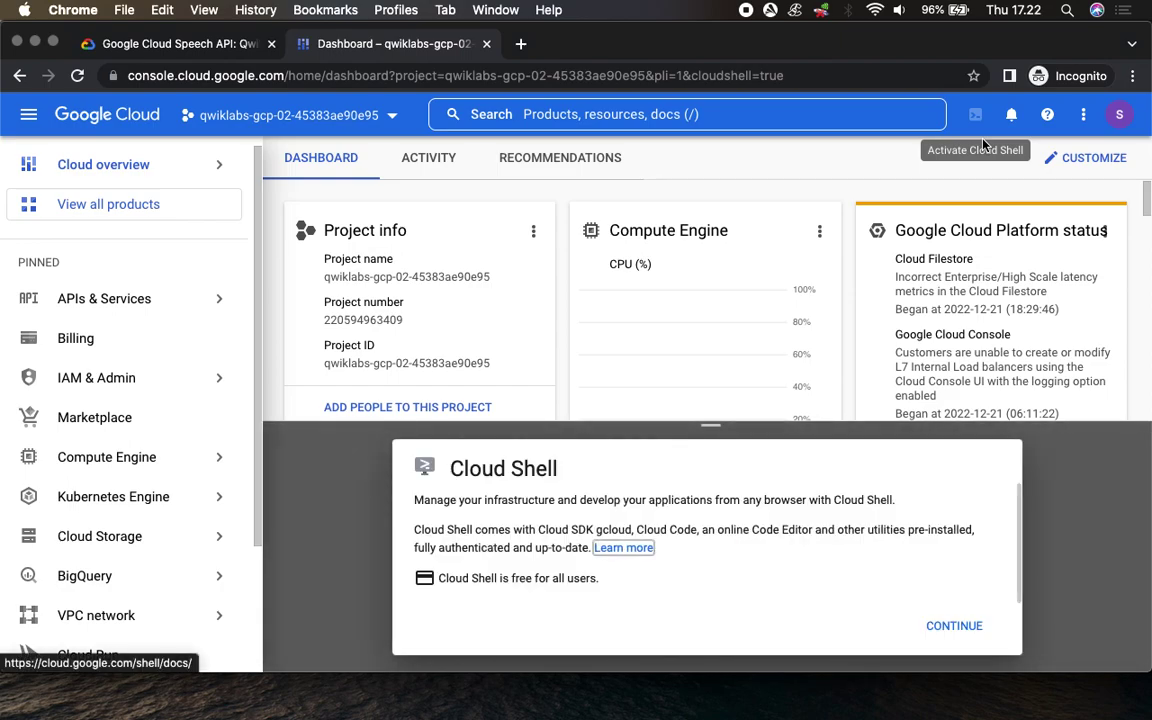
click(955, 625)
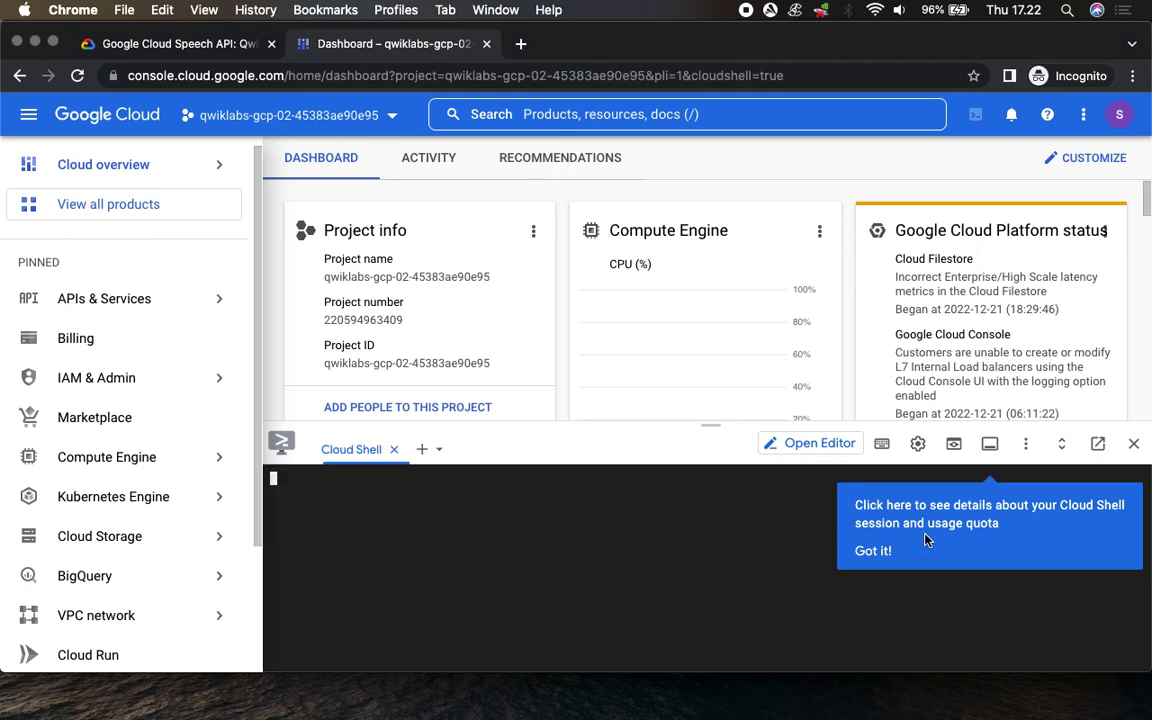
click(876, 552)
Set the Cloud Shell terminal's text size to Medium.
click(918, 444)
mouse_move(812, 514)
mouse_move(594, 527)
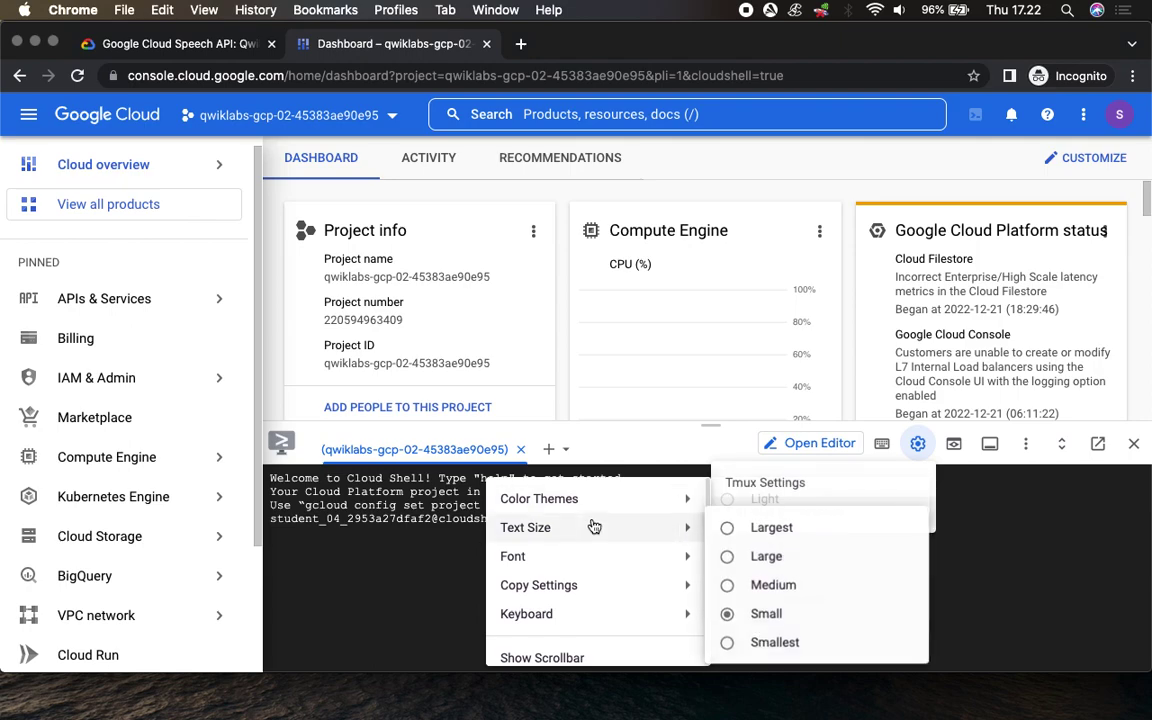
click(805, 585)
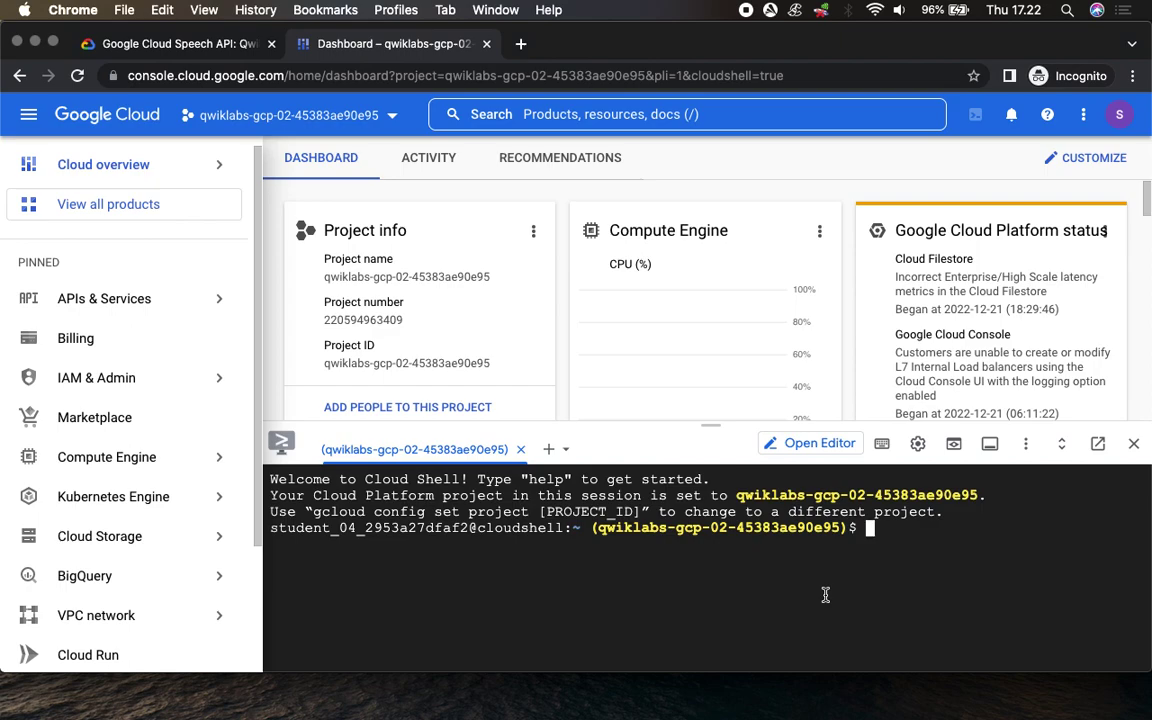
Copy the command gcloud auth list from the lab page, run it in Cloud Shell and authorize the request.
click(176, 45)
click(799, 302)
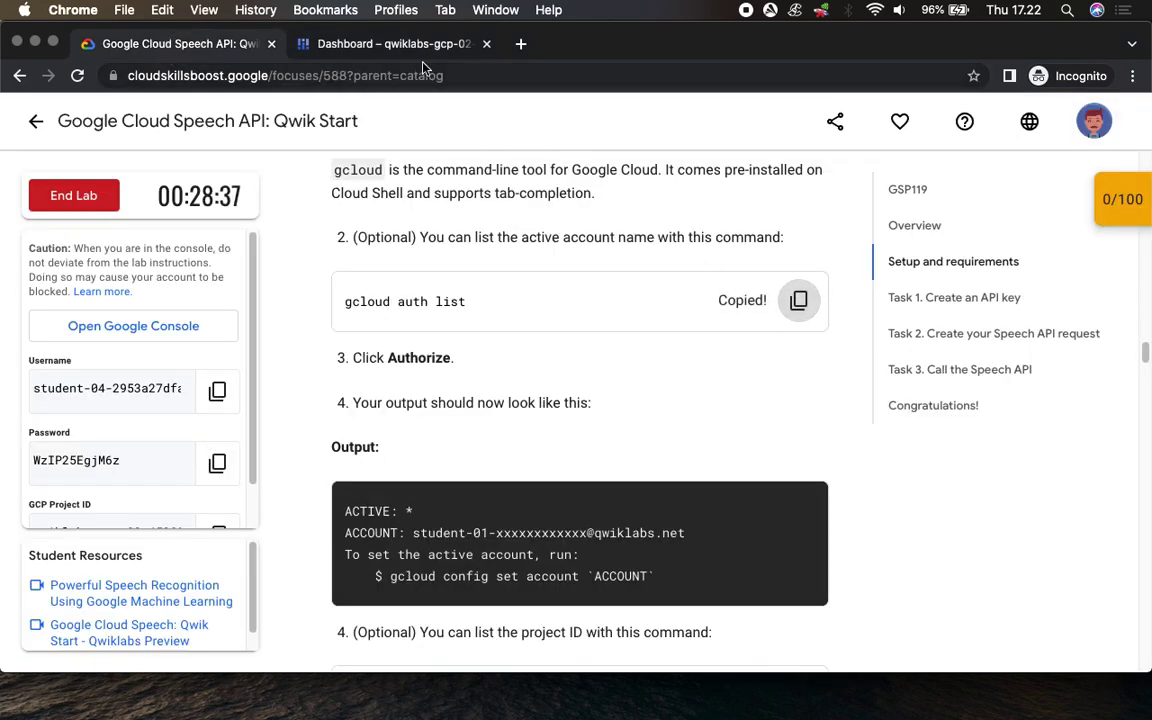
click(374, 43)
key(super+v)
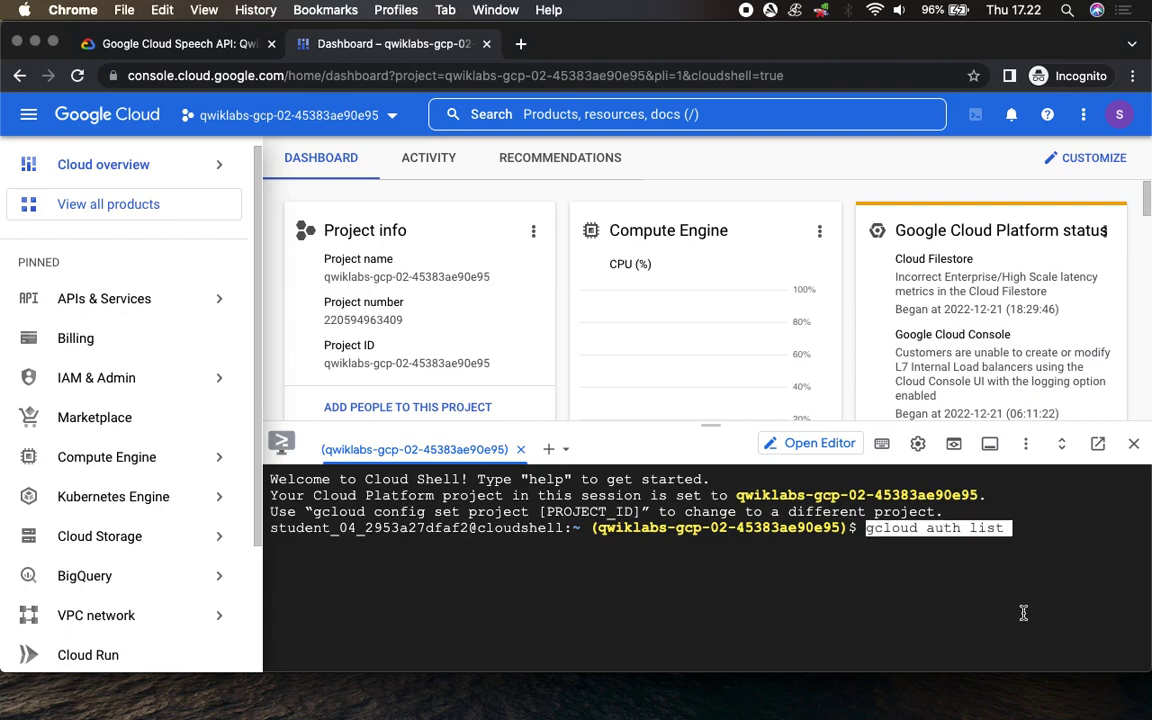
key(Return)
click(859, 616)
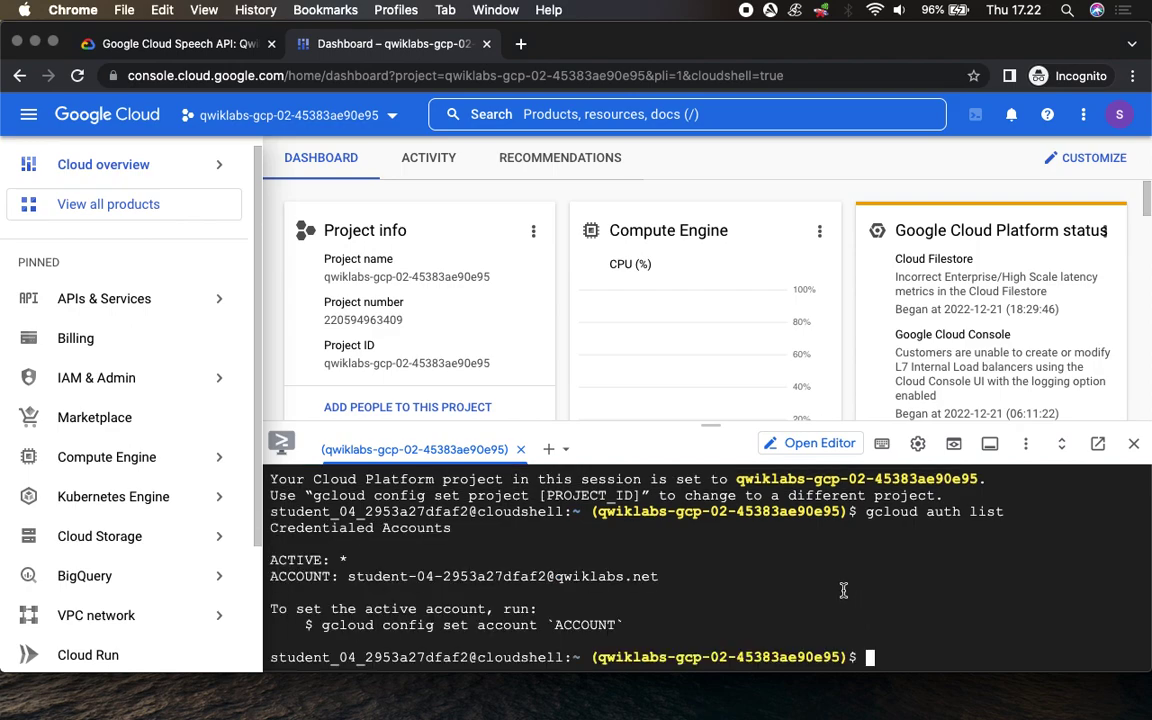
Copy gcloud config list project from the lab page, run it in Cloud Shell and return to the lab instructions.
click(200, 44)
scroll(770, 542, down, 5)
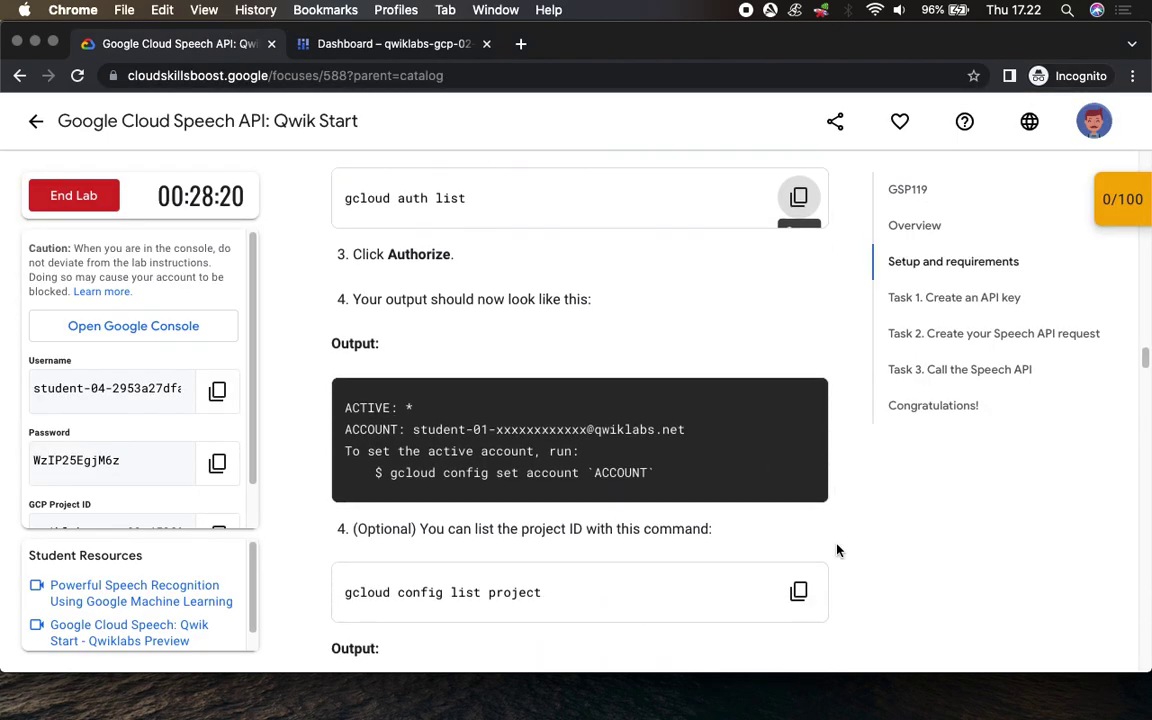
click(798, 286)
click(466, 52)
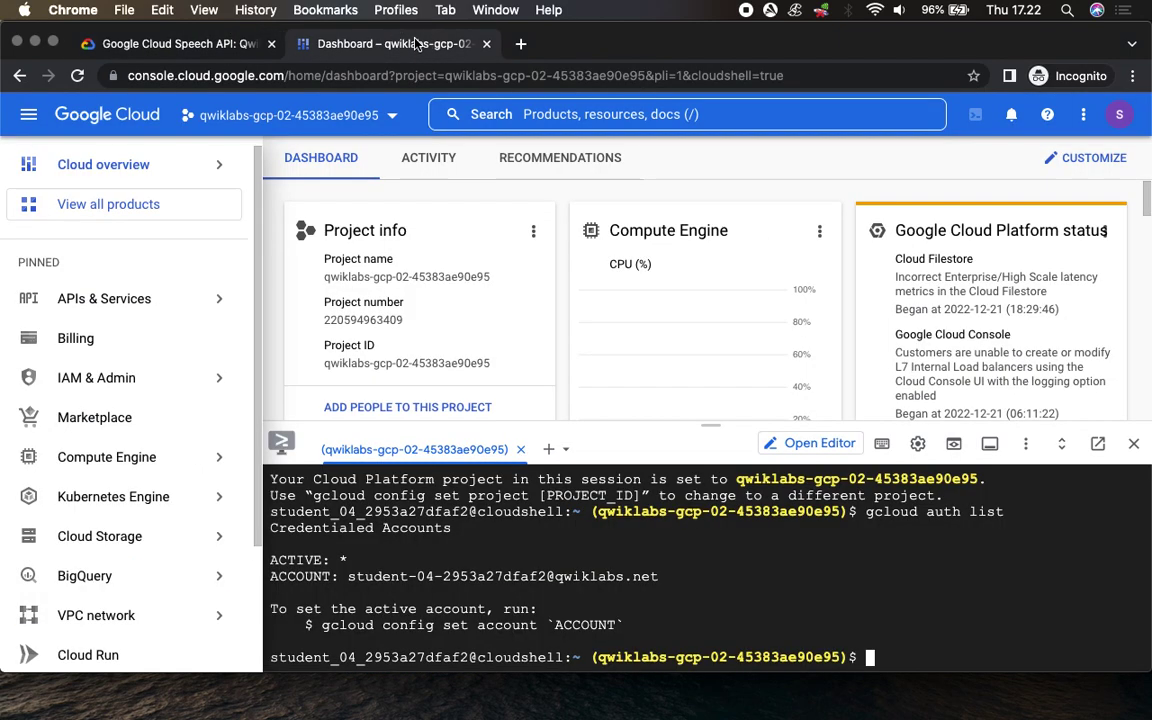
key(super+v)
key(Return)
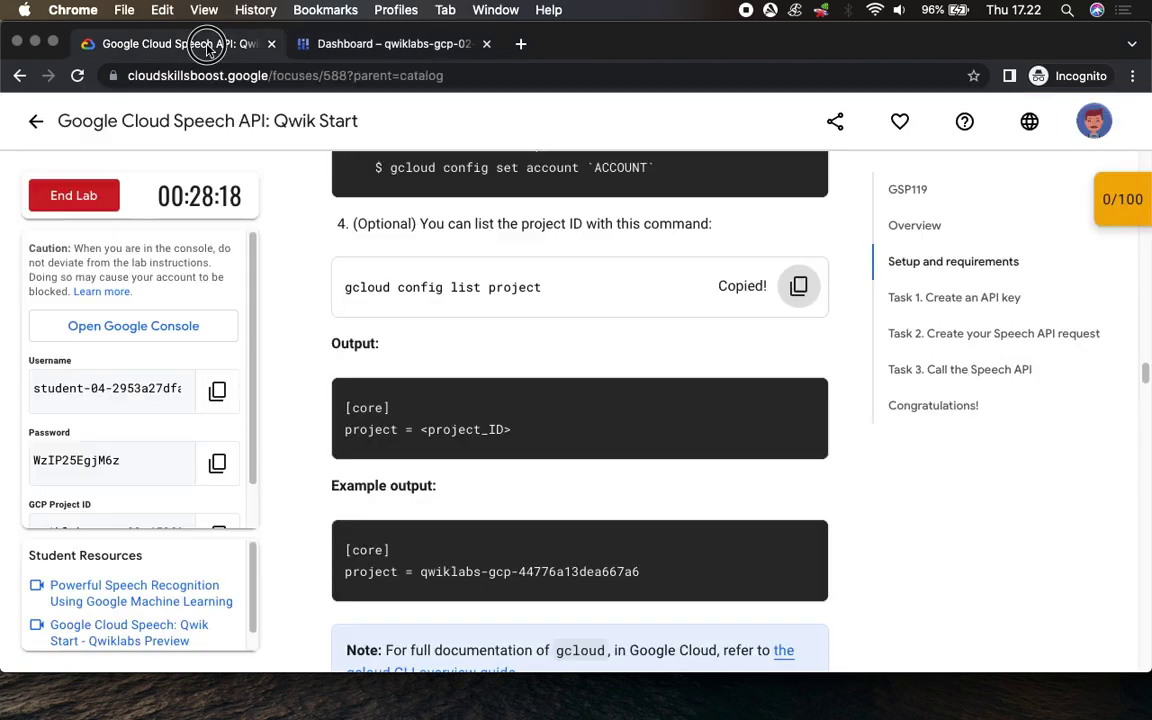
click(180, 43)
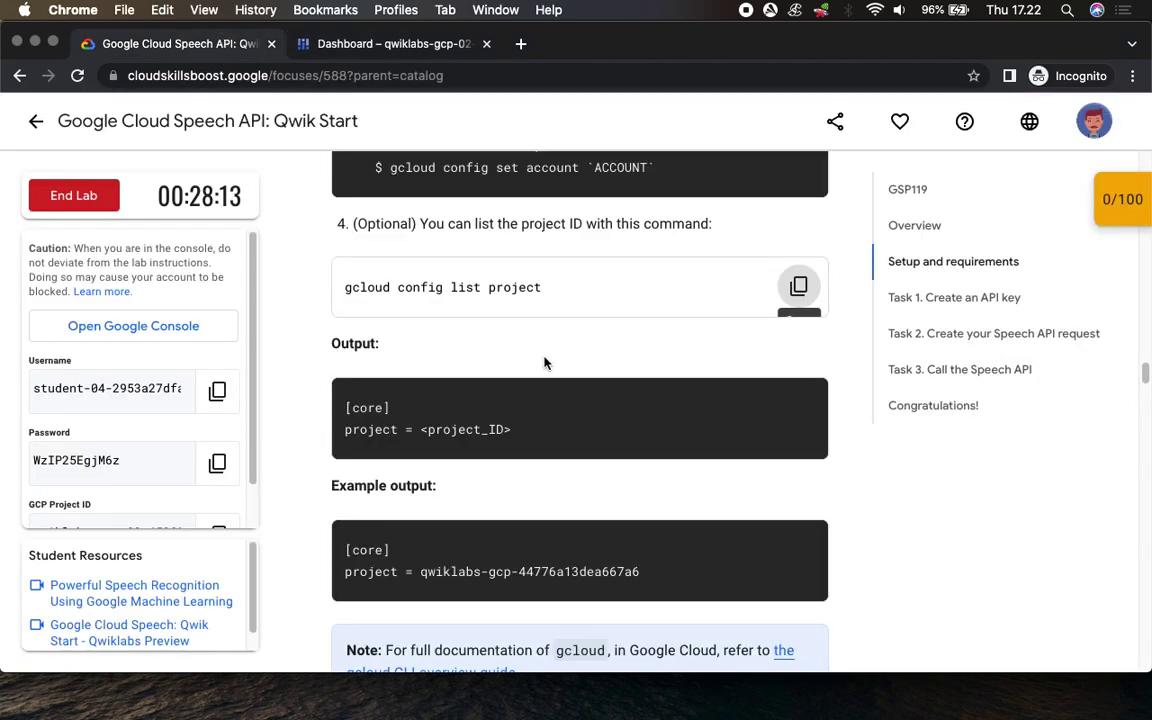
Check the Task 1 instructions, then open the APIs & Services Credentials page in the Google Cloud console and shrink the Cloud Shell terminal.
scroll(545, 362, down, 1)
scroll(545, 362, down, 10)
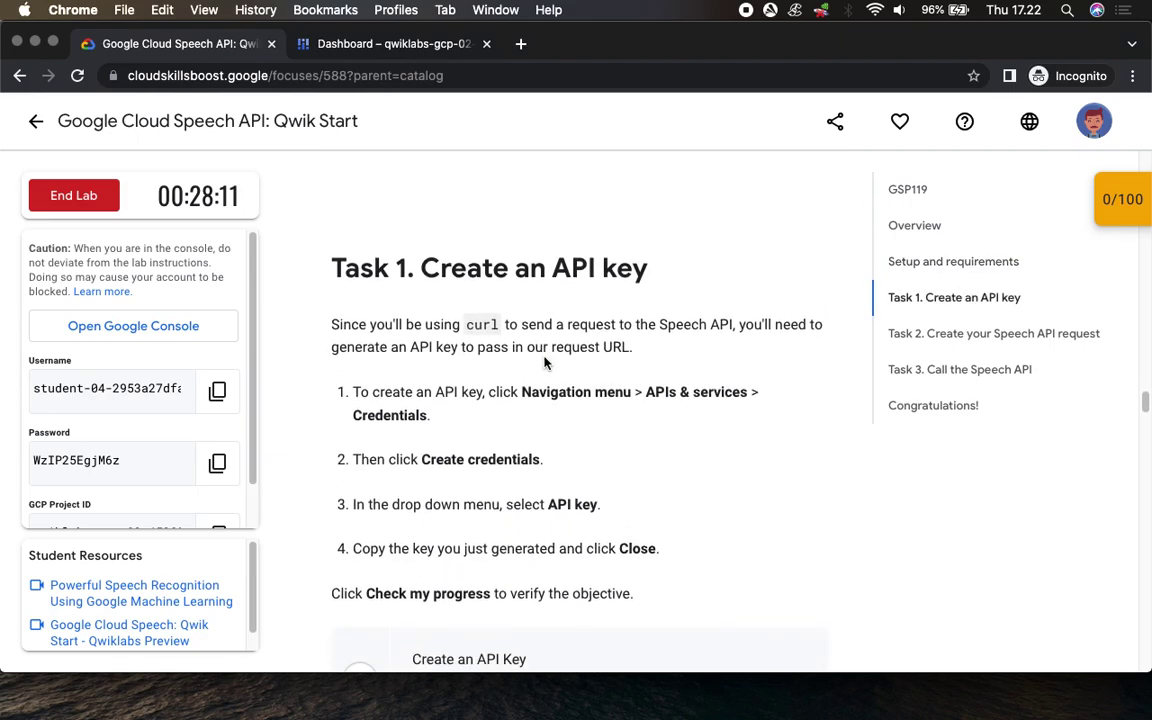
scroll(457, 393, down, 2)
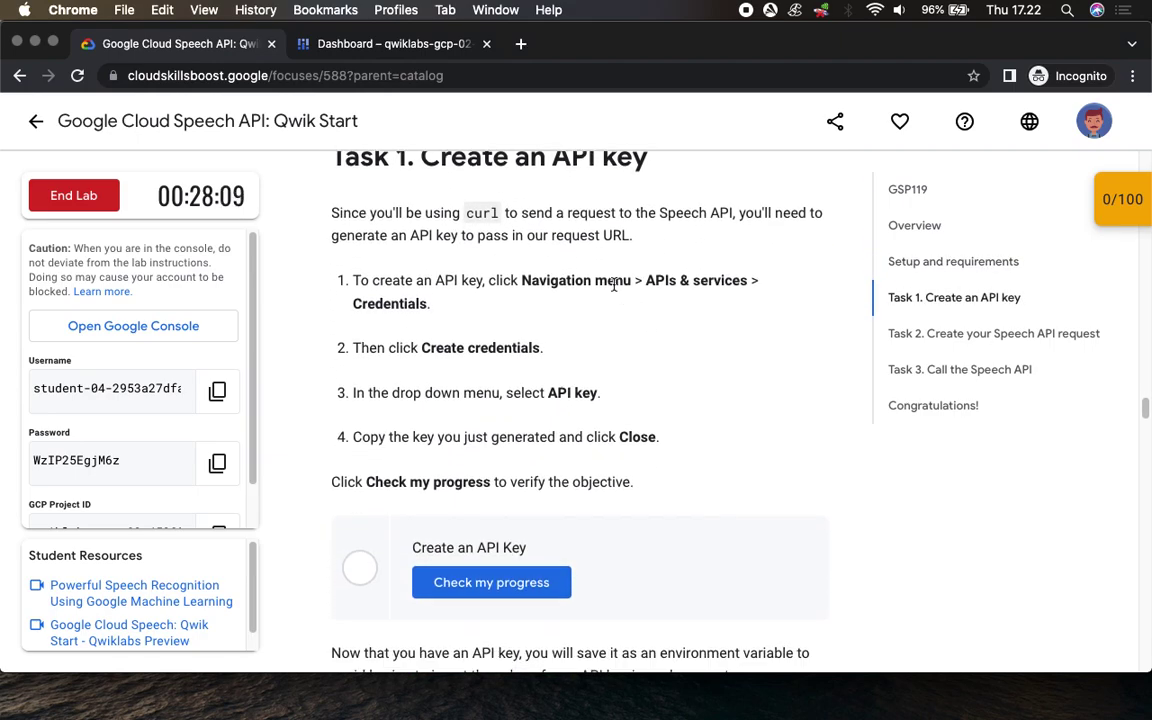
drag(614, 285, 758, 319)
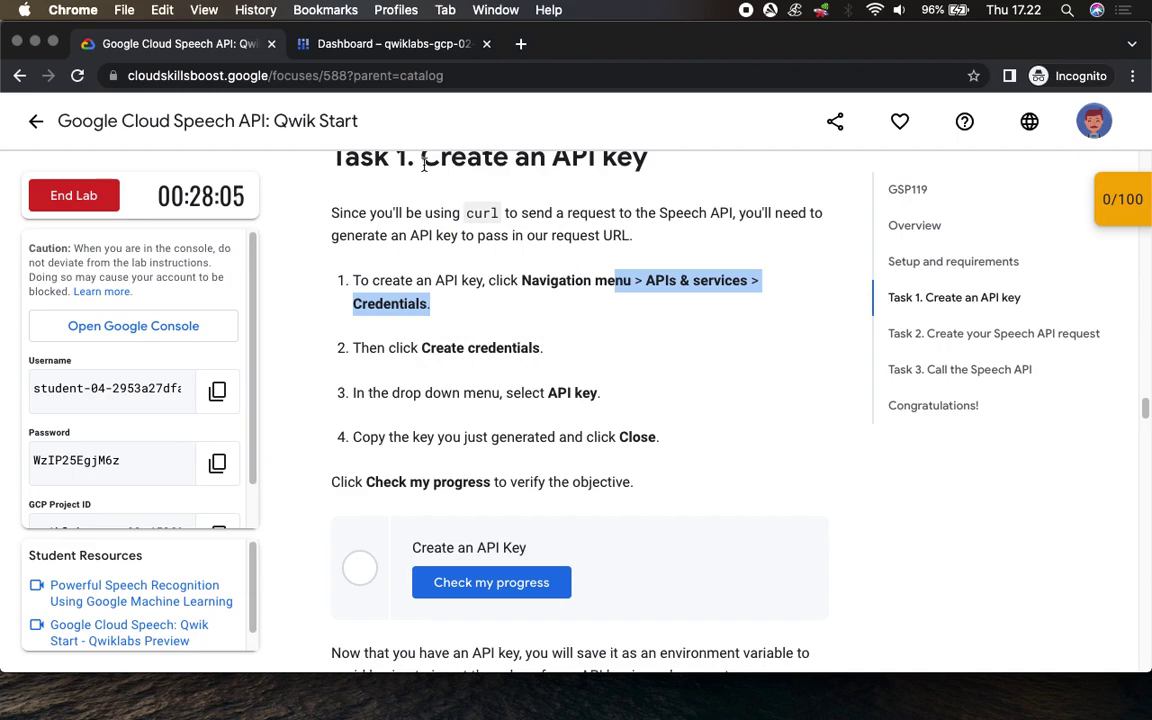
click(368, 44)
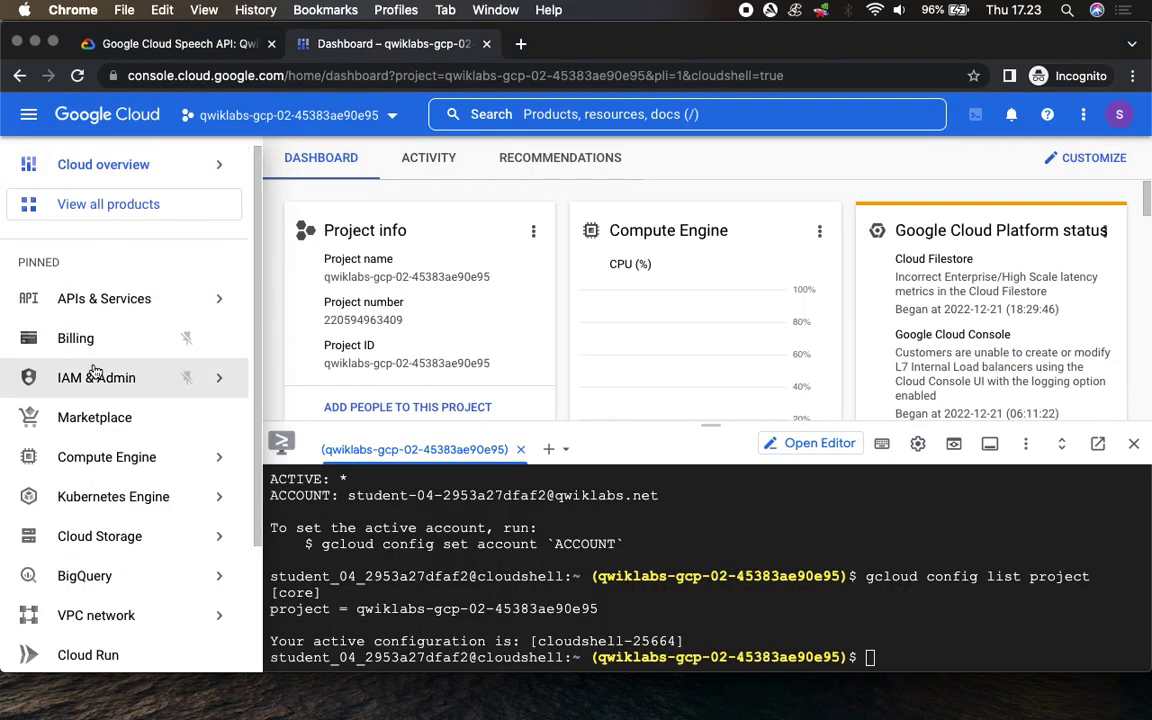
mouse_move(116, 301)
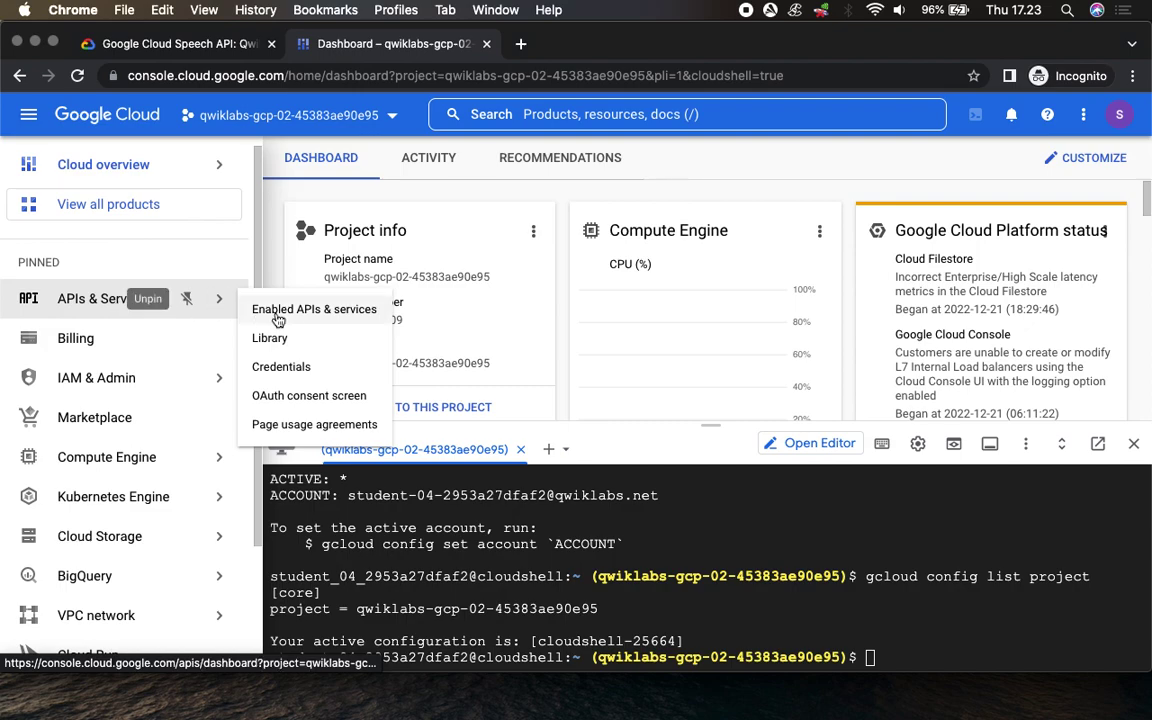
click(276, 367)
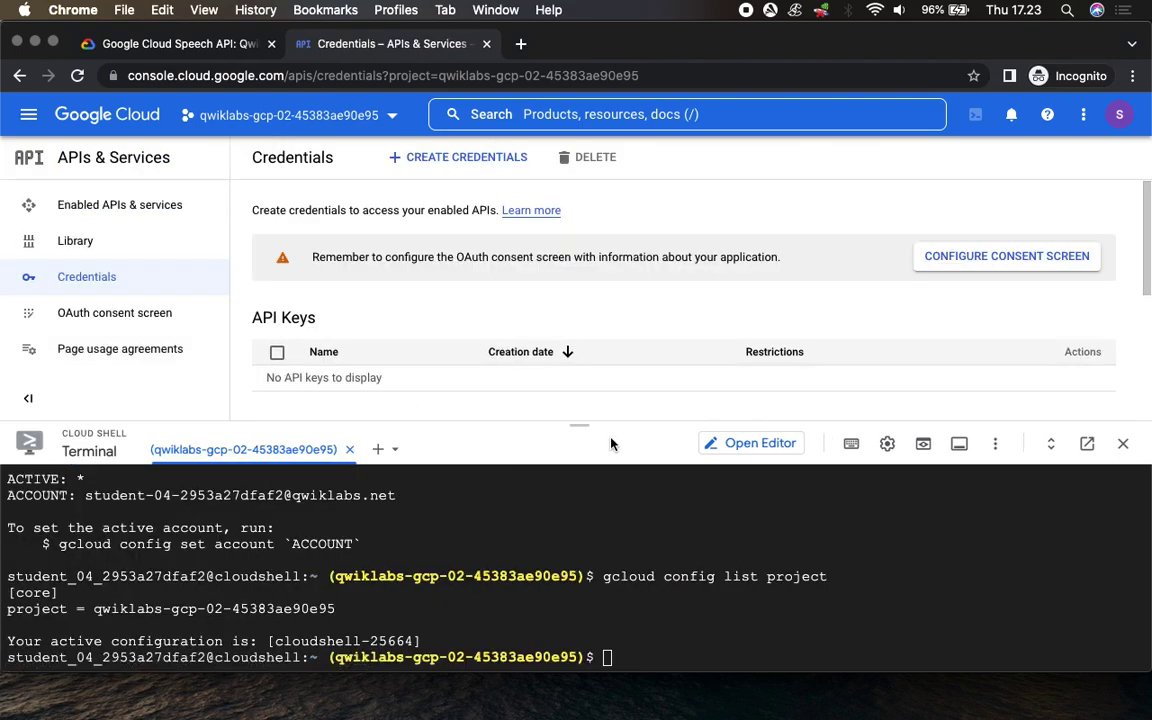
drag(580, 426, 575, 570)
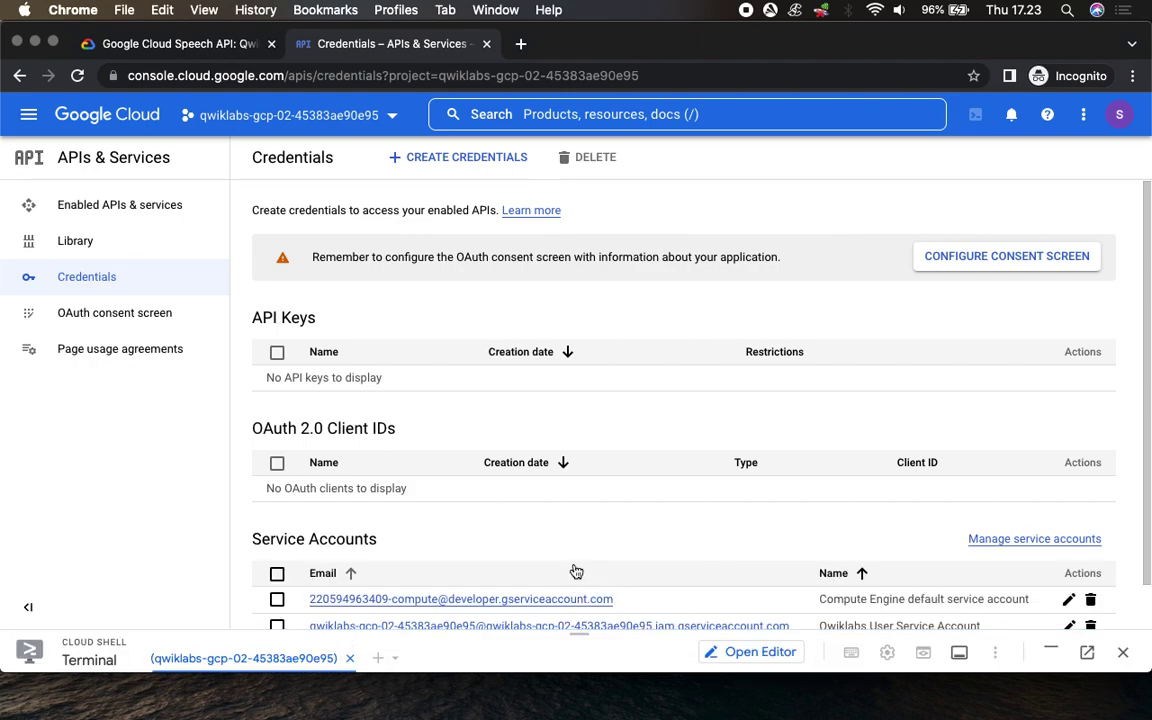
Check the lab's credential instruction, then create a new API key on the console's Credentials page.
click(183, 47)
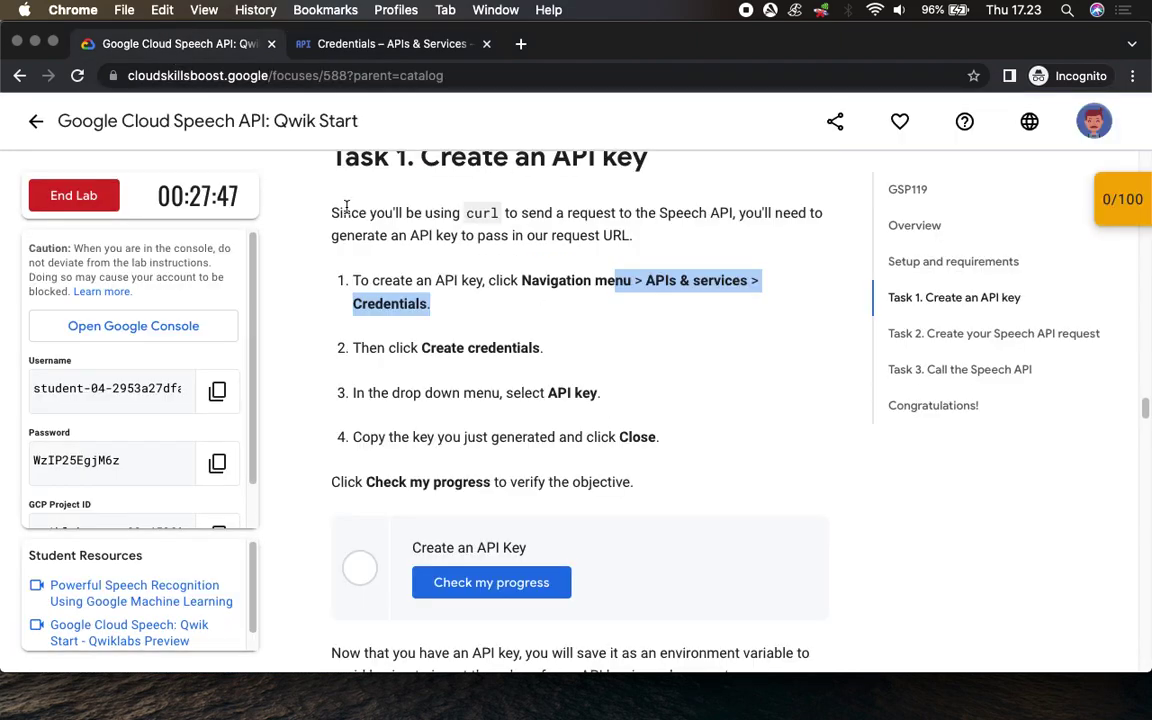
drag(443, 348, 578, 340)
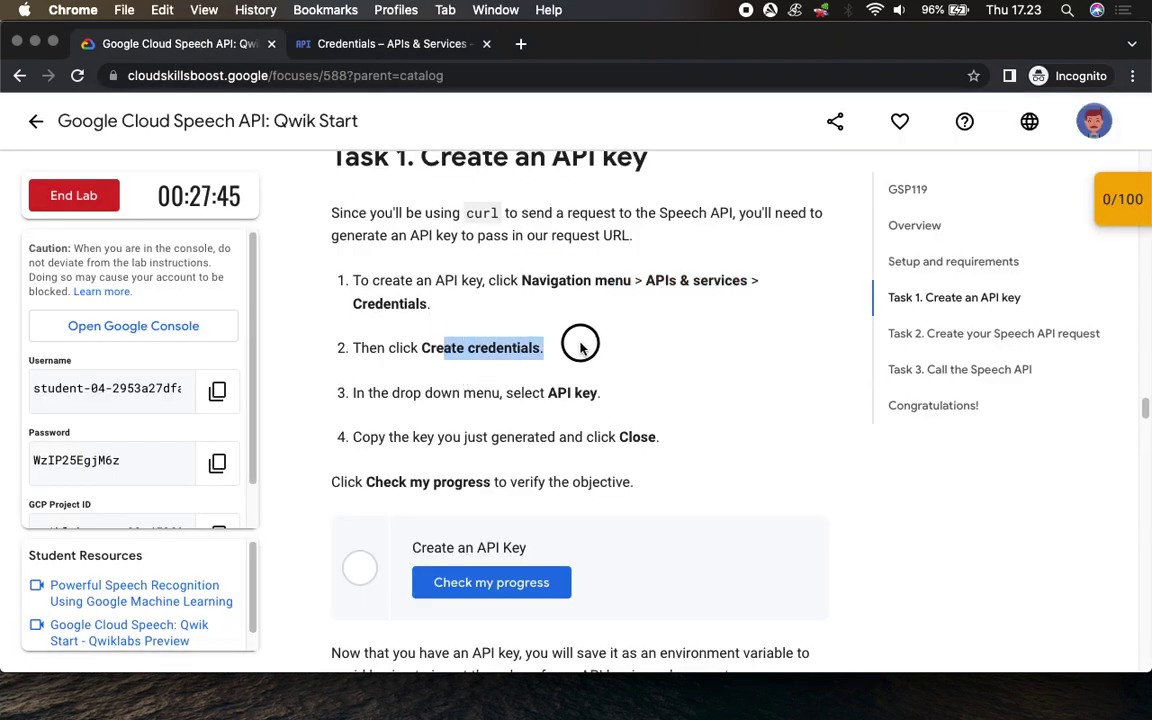
click(376, 47)
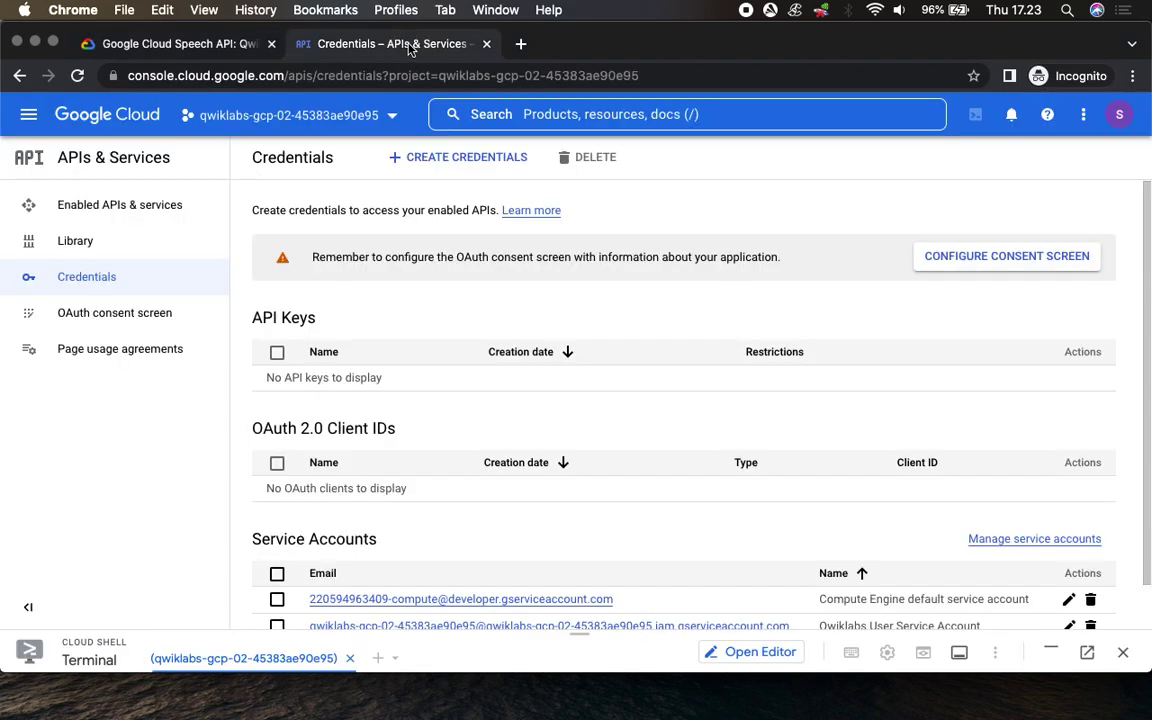
click(463, 161)
click(412, 197)
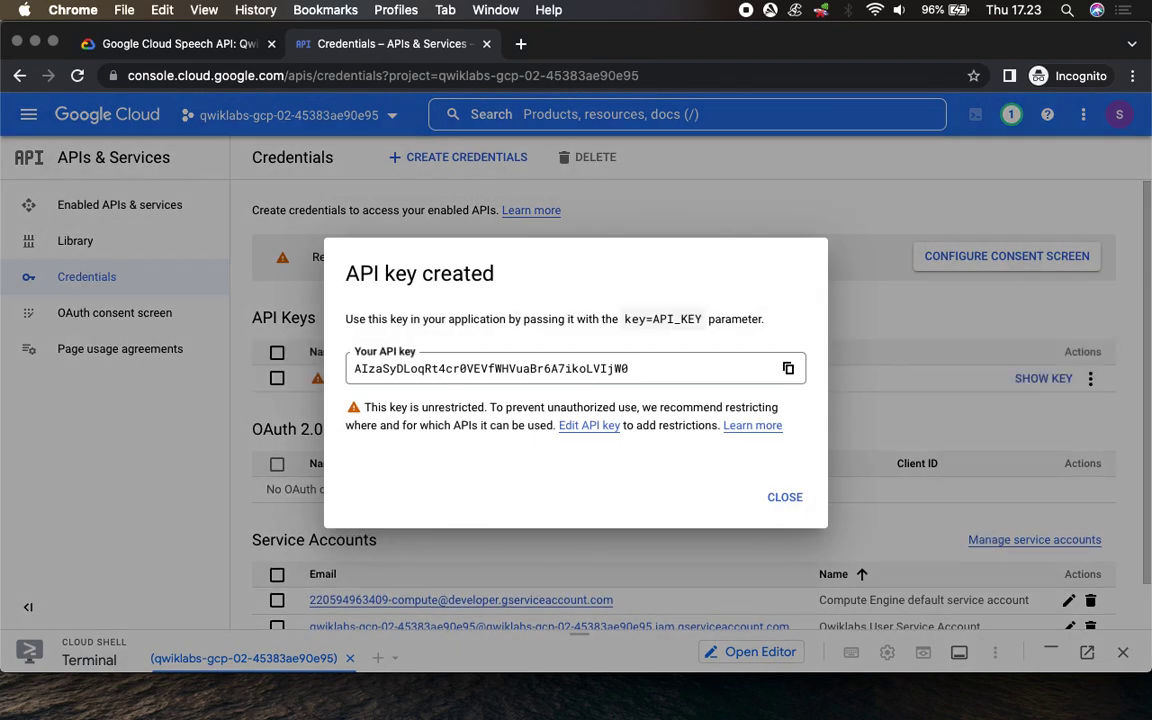
Copy the generated API key, paste it into a new browser tab's address bar for safekeeping, and dismiss the API key dialog.
click(789, 369)
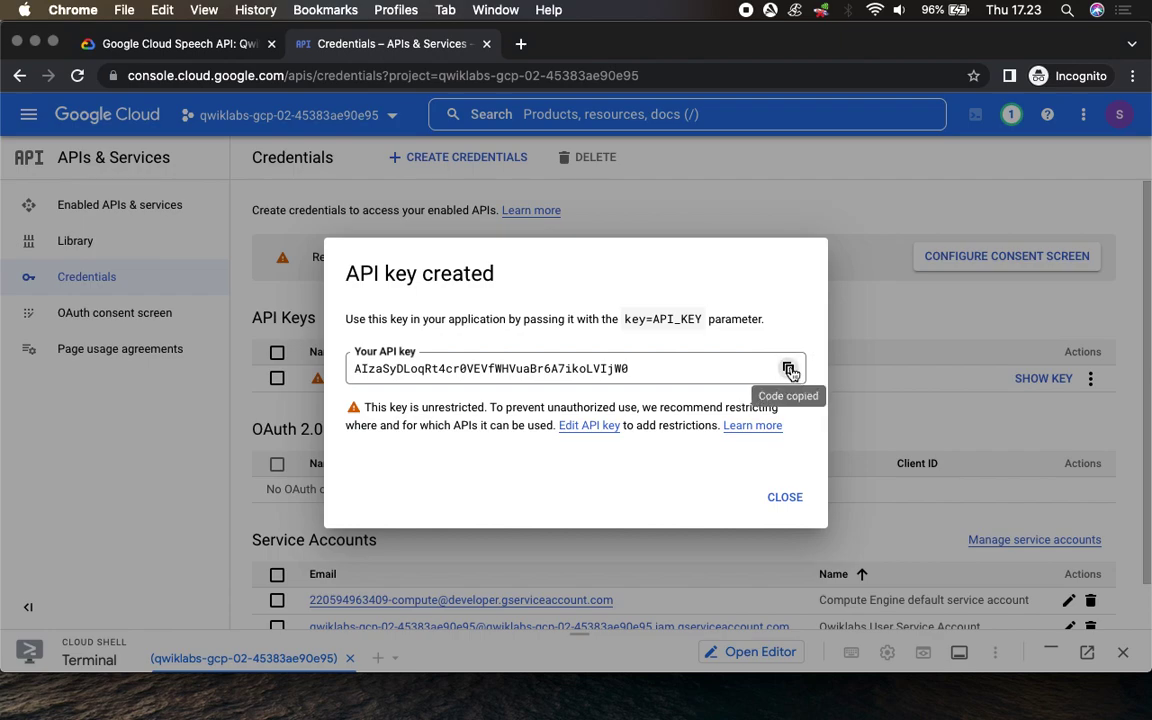
click(520, 44)
key(super+v)
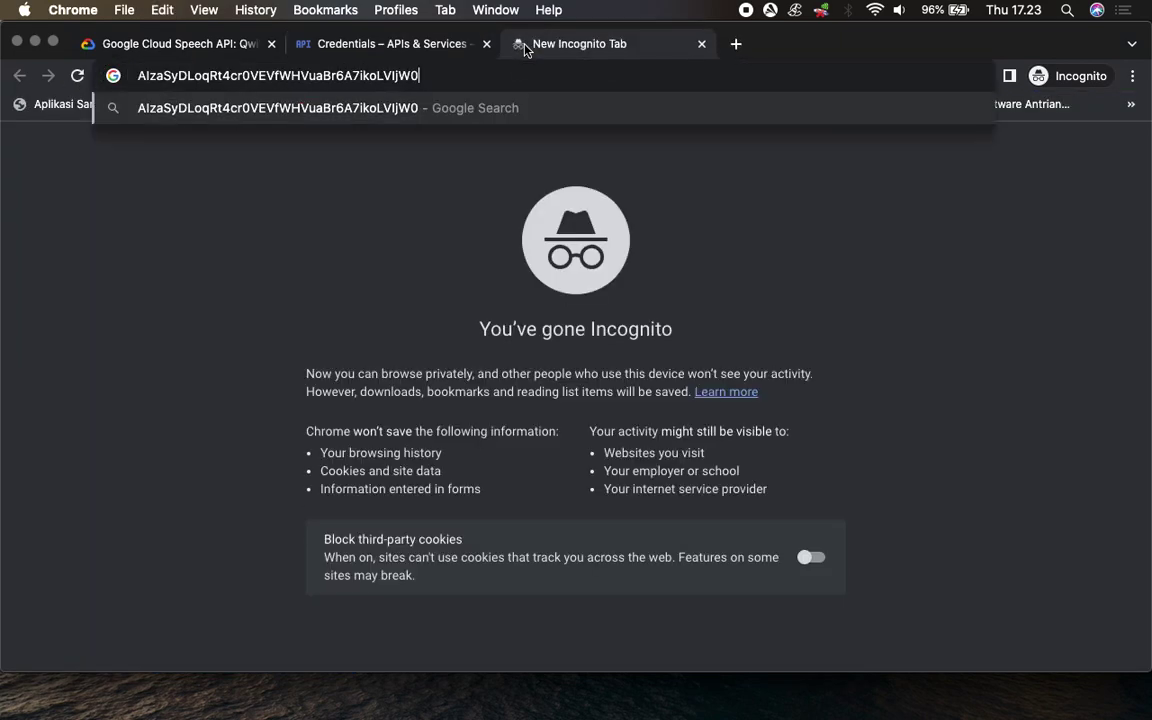
click(419, 46)
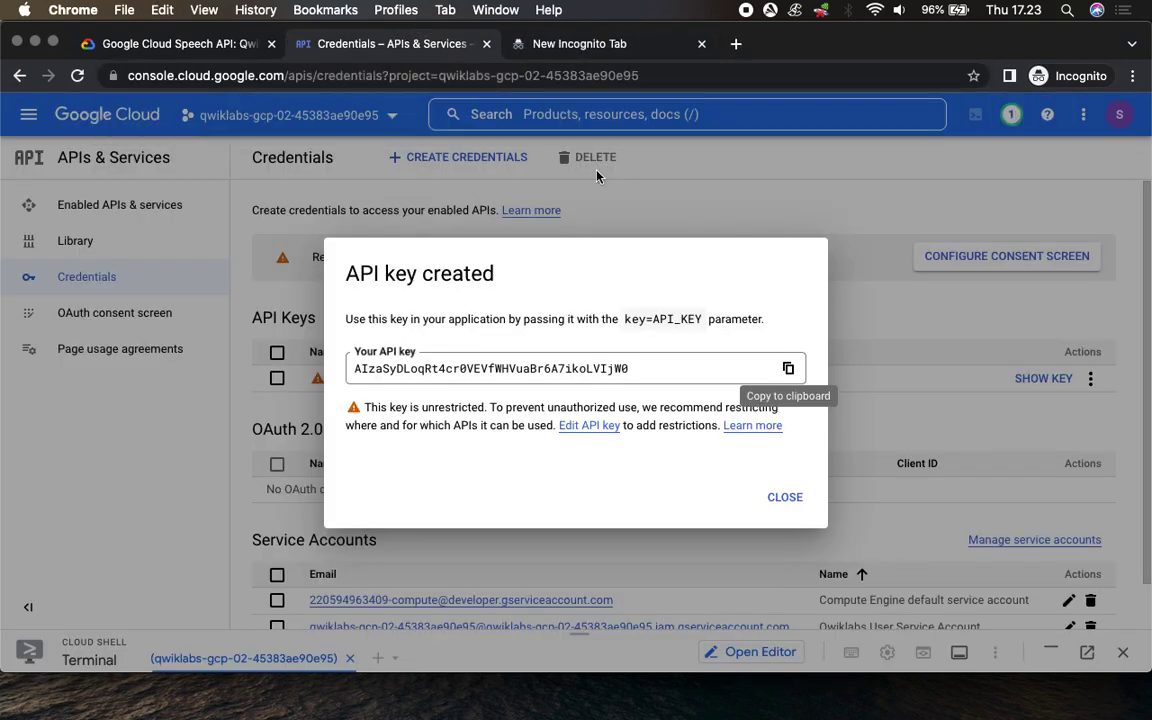
click(799, 497)
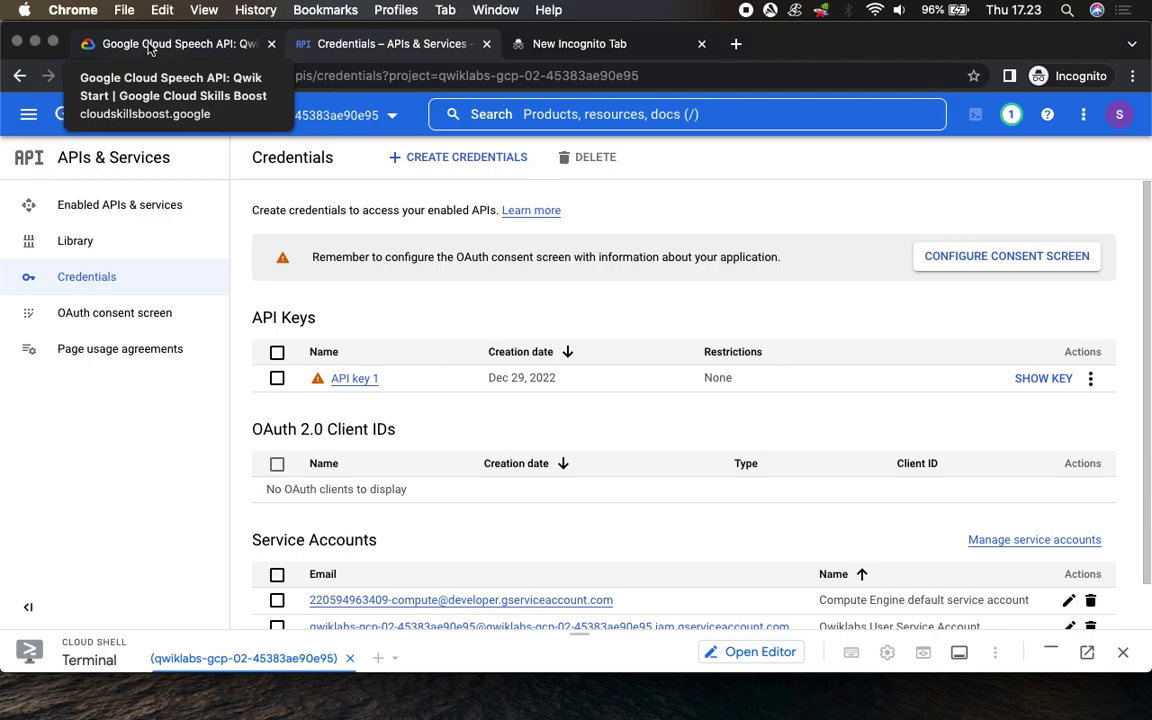
Verify the Create an API Key objective on the lab page and review the Checkpoints scores.
click(150, 40)
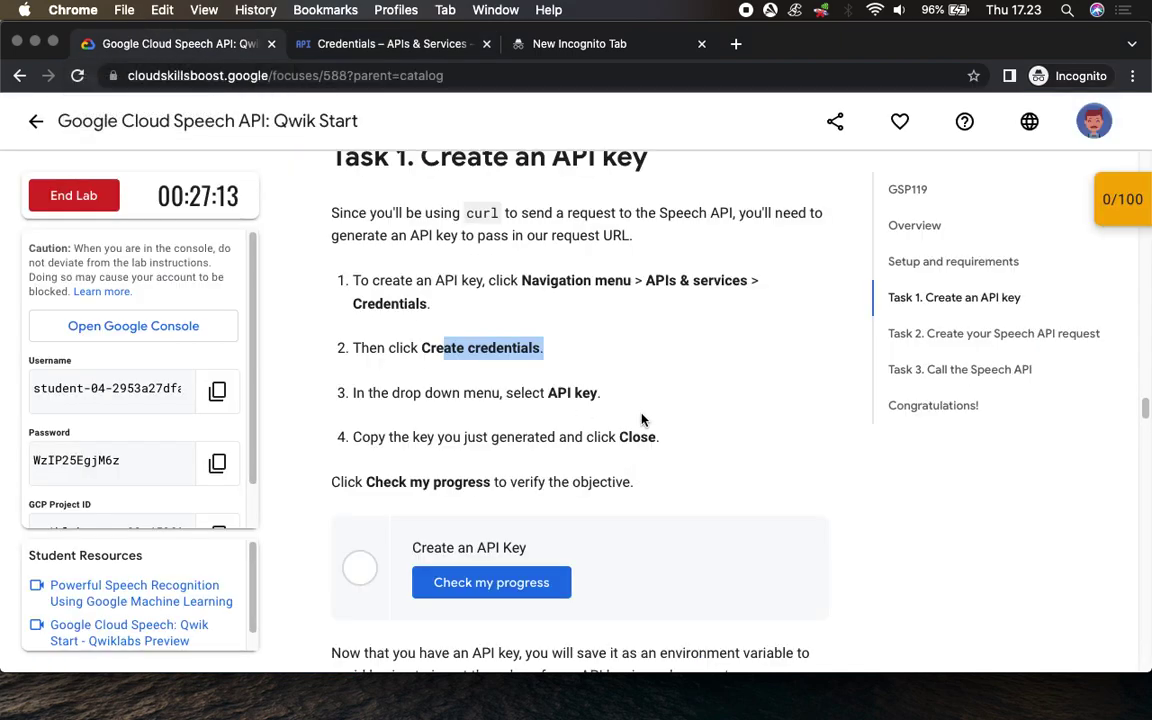
click(489, 583)
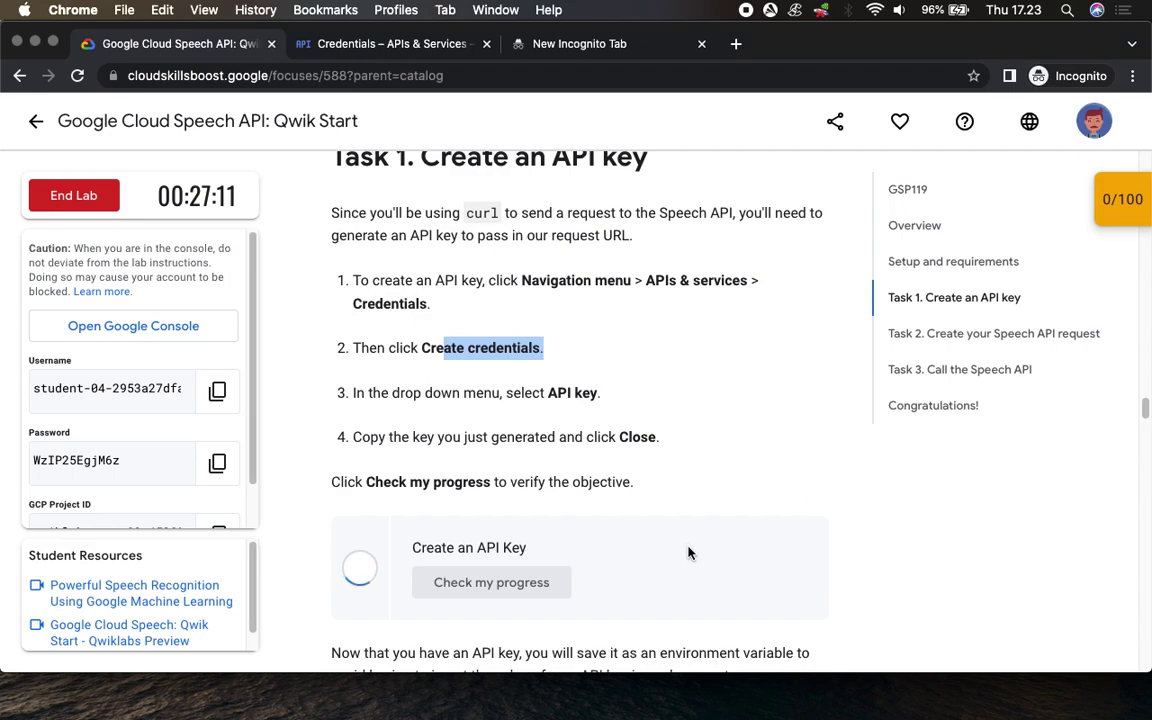
scroll(687, 548, down, 4)
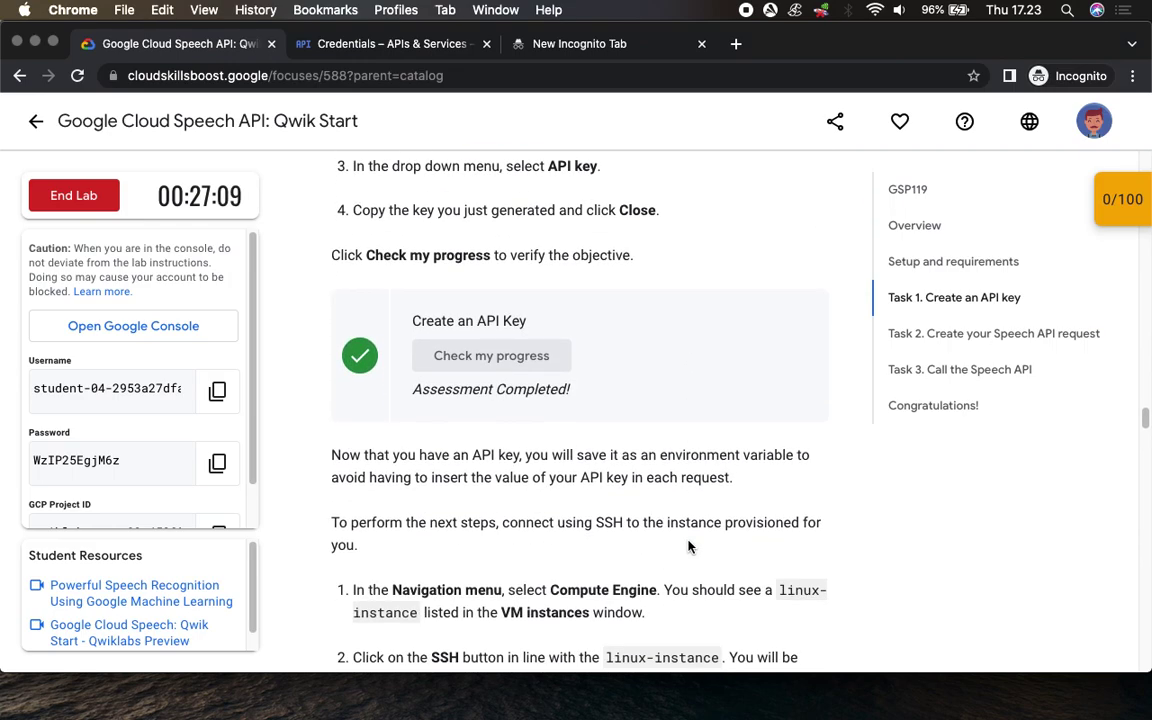
click(1105, 201)
click(1011, 264)
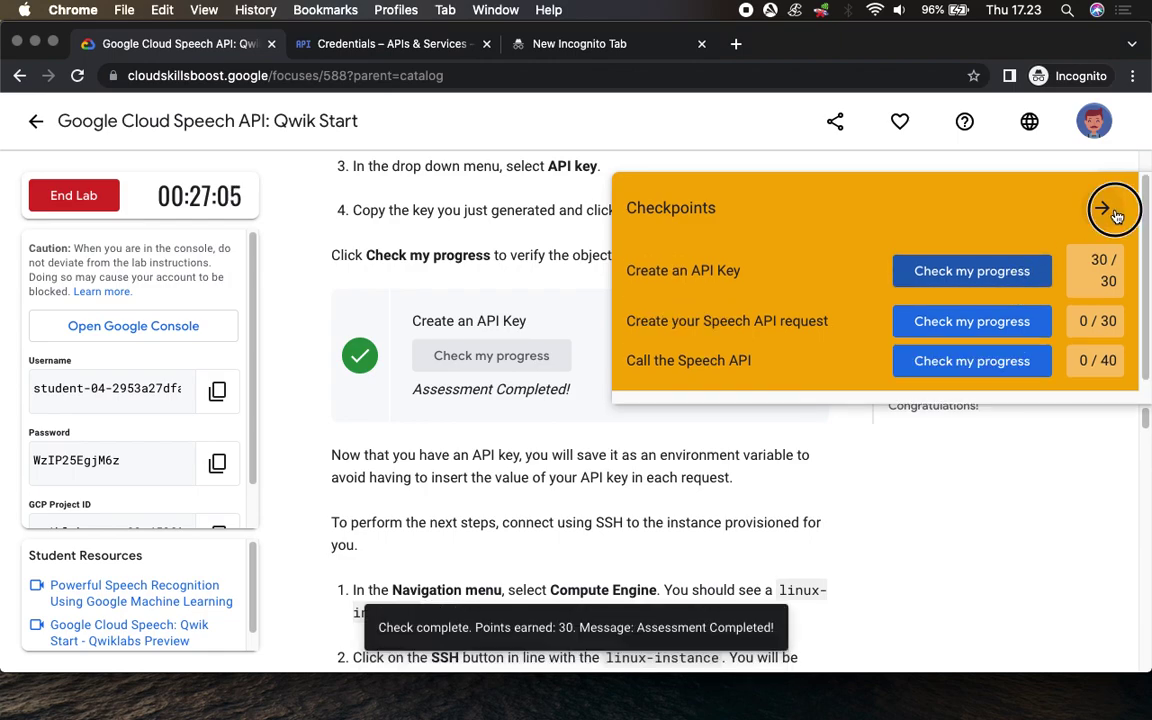
click(1102, 208)
Following the lab's SSH instructions, open Compute Engine's VM instances page in the console and hide its info and tutorial panels.
scroll(694, 486, down, 2)
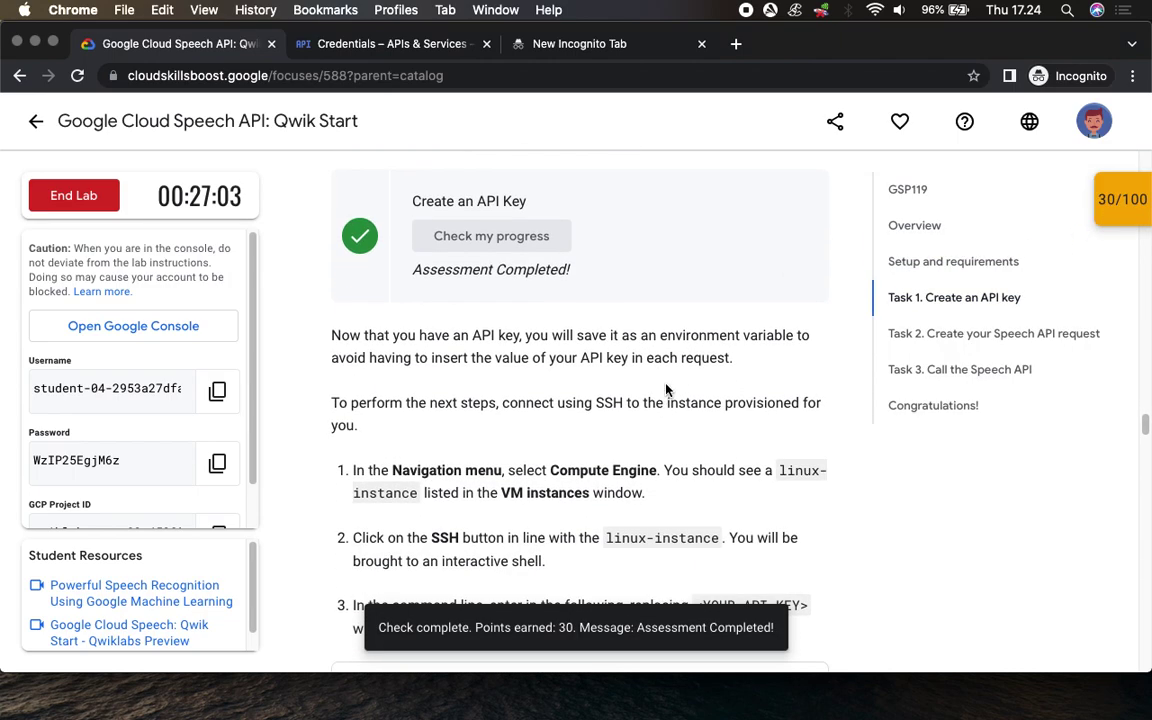
scroll(600, 390, down, 4)
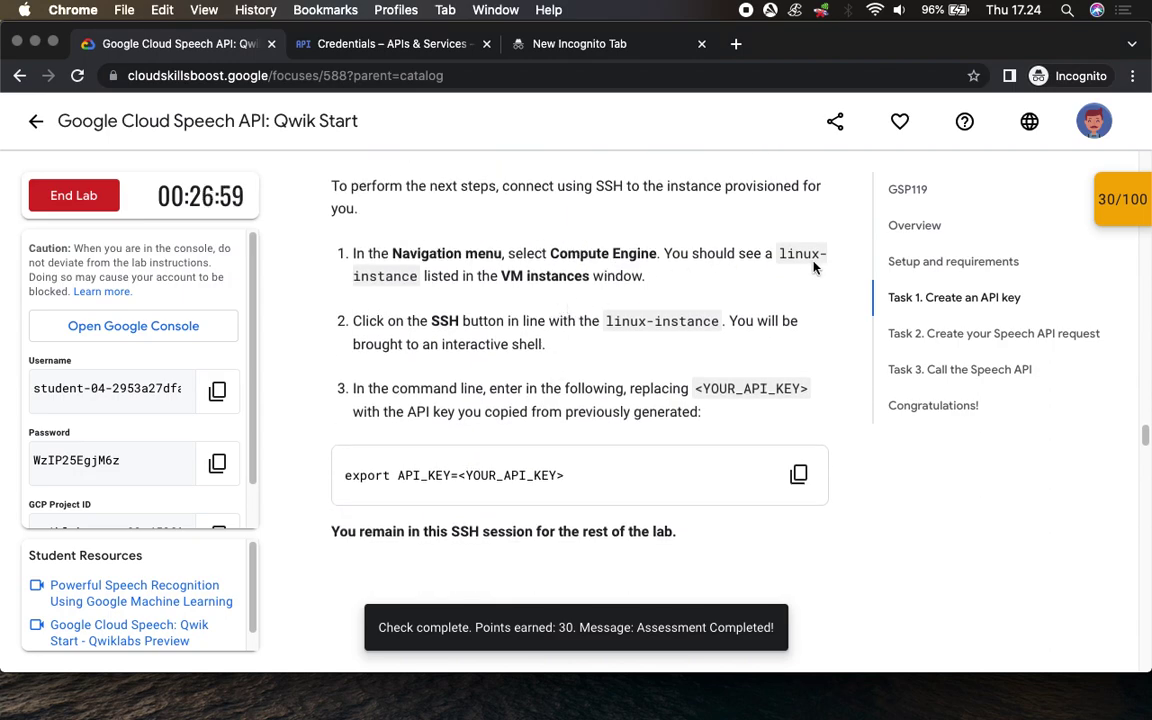
drag(551, 253, 691, 253)
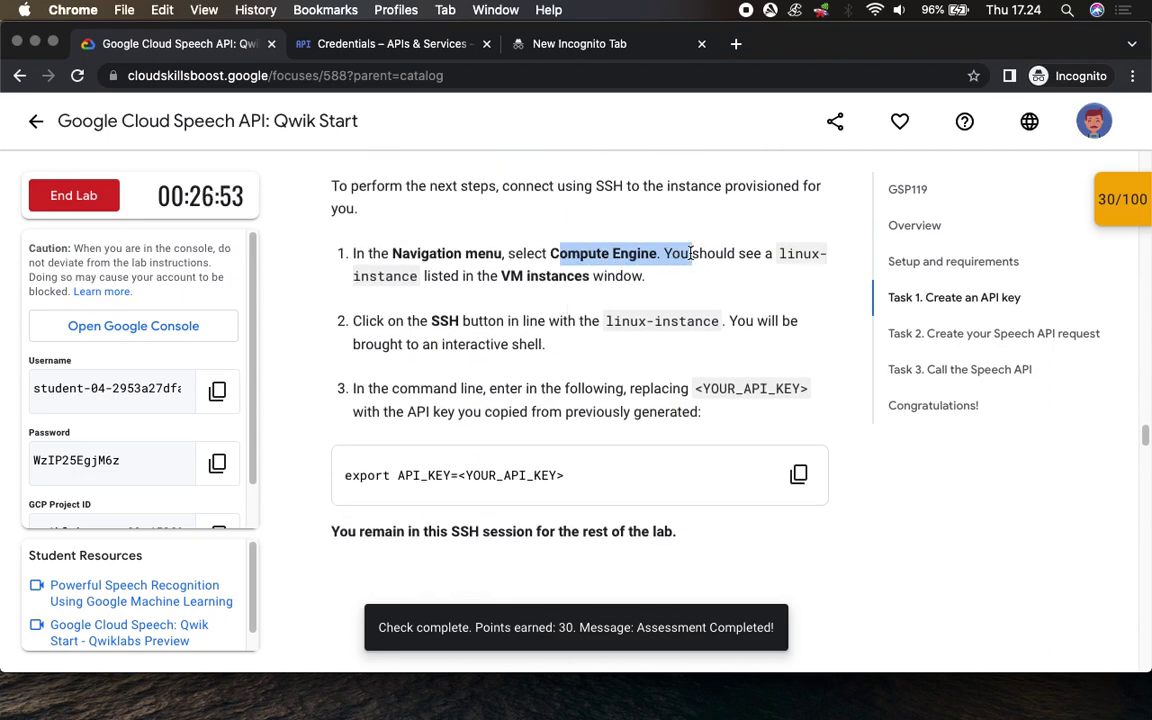
click(378, 44)
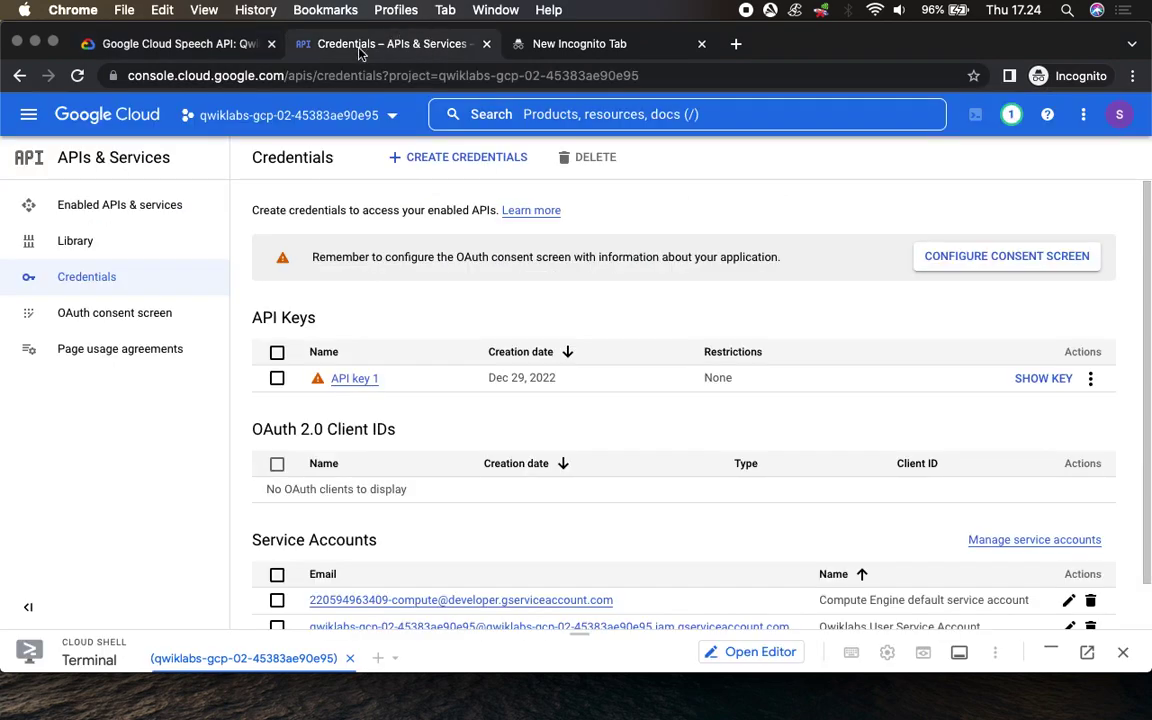
click(29, 116)
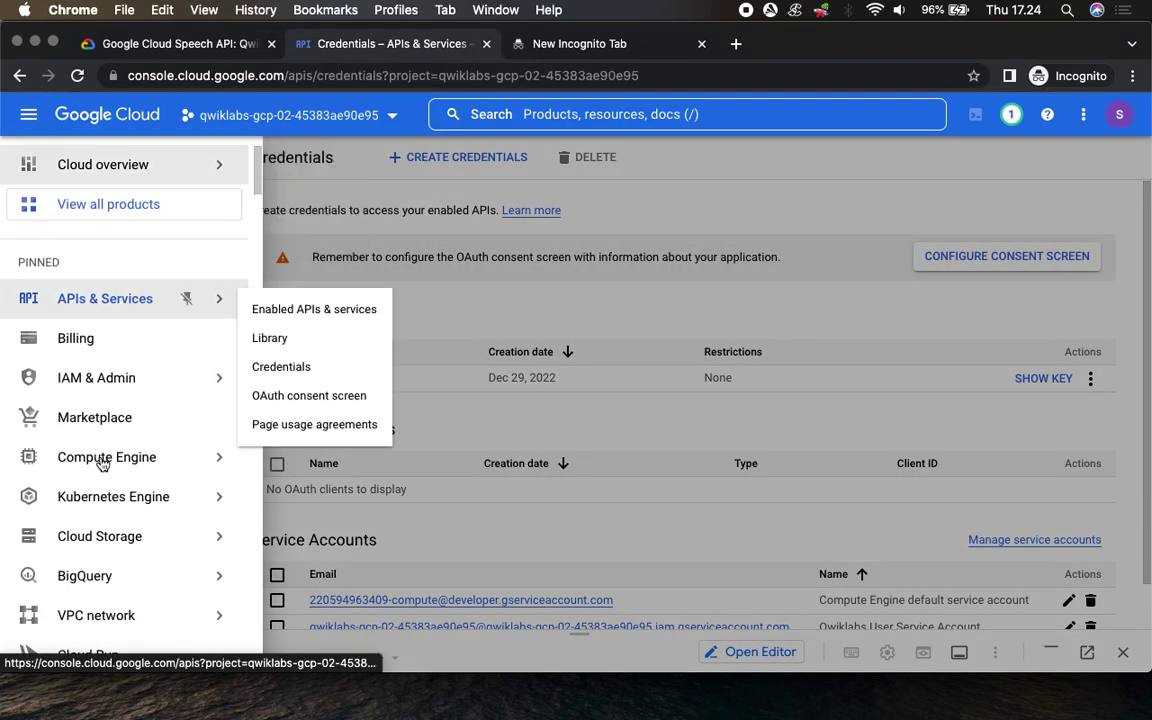
mouse_move(121, 462)
click(299, 152)
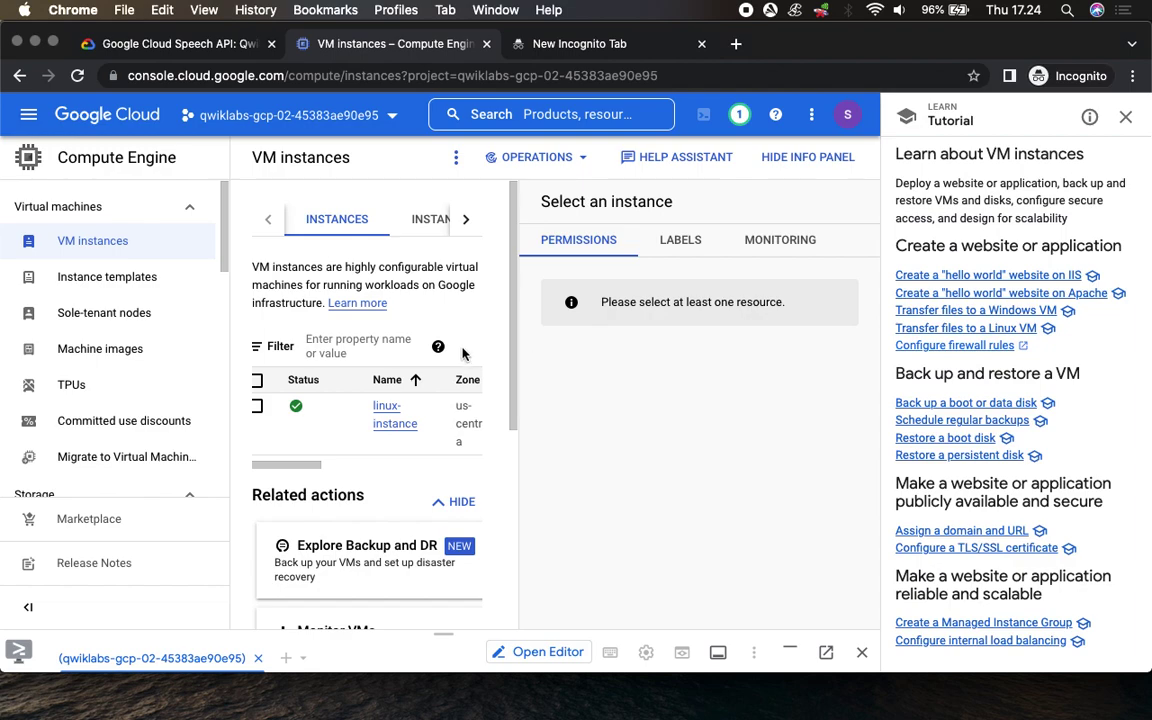
click(800, 157)
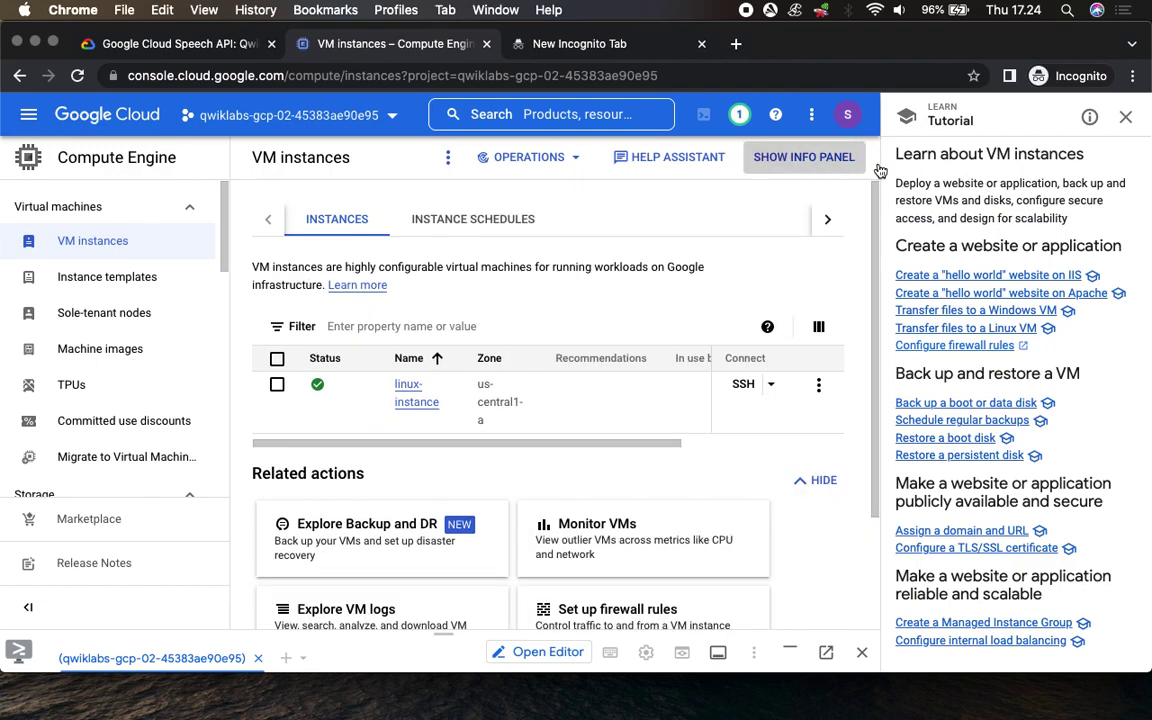
click(1125, 121)
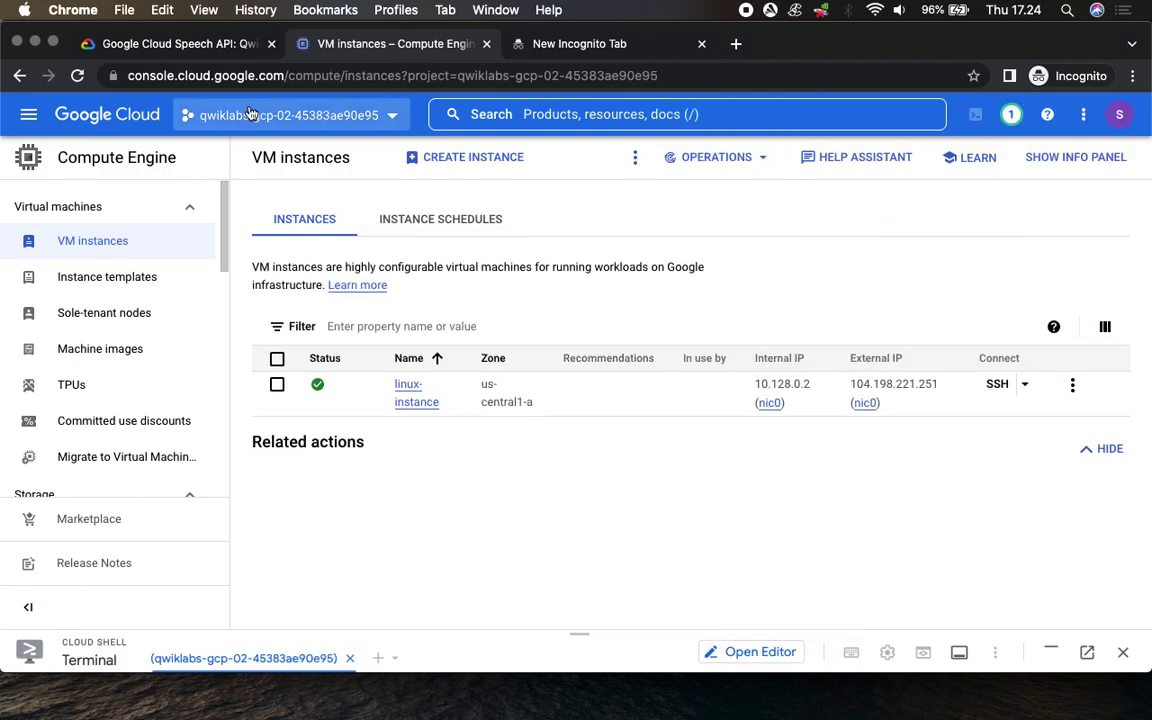
Check the lab's SSH instruction, then open an in-browser SSH session to linux-instance from the VM instances list.
click(170, 50)
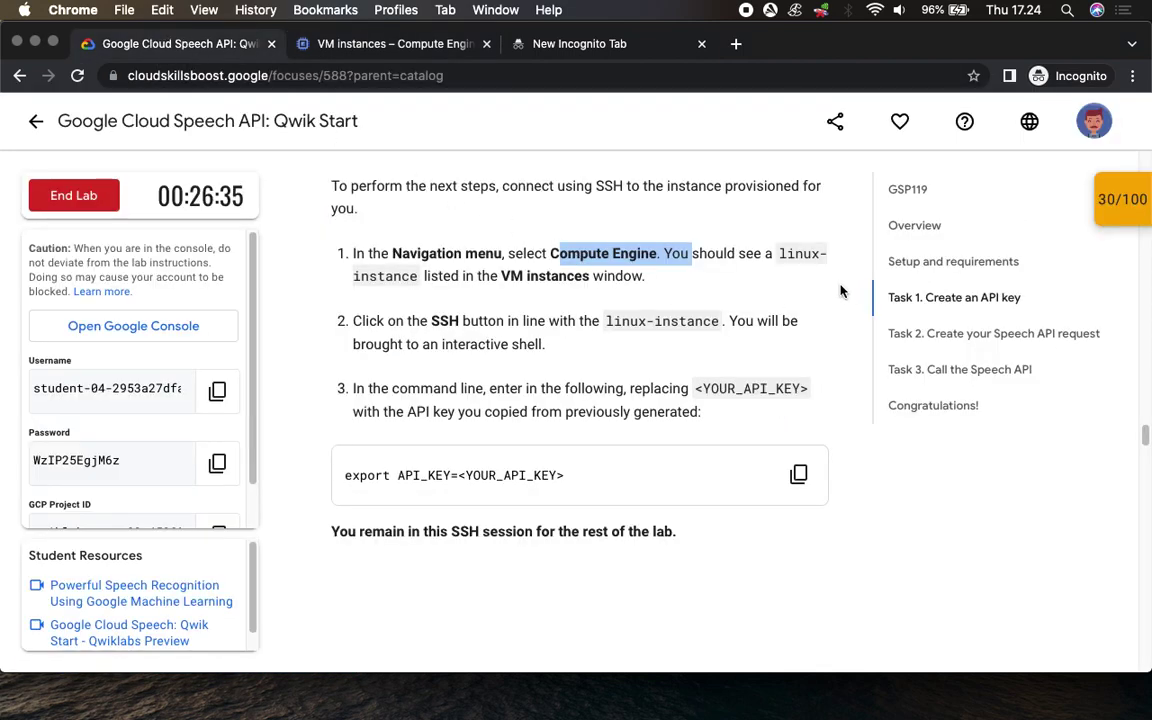
drag(421, 321, 470, 320)
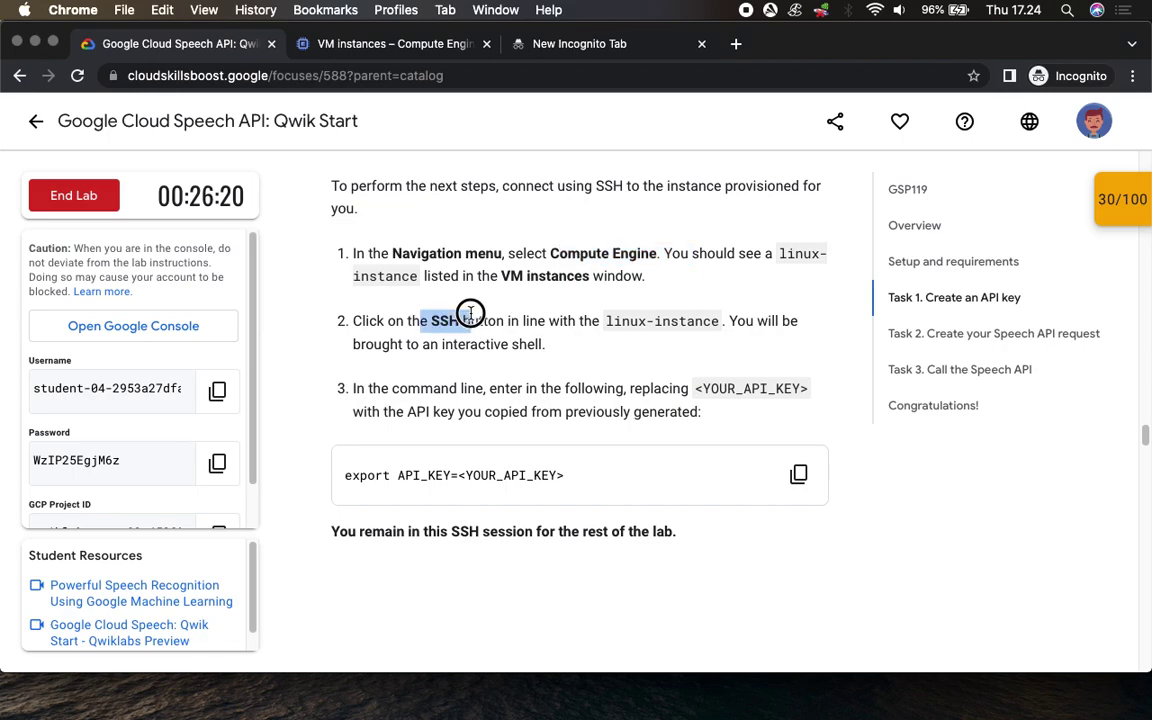
click(576, 44)
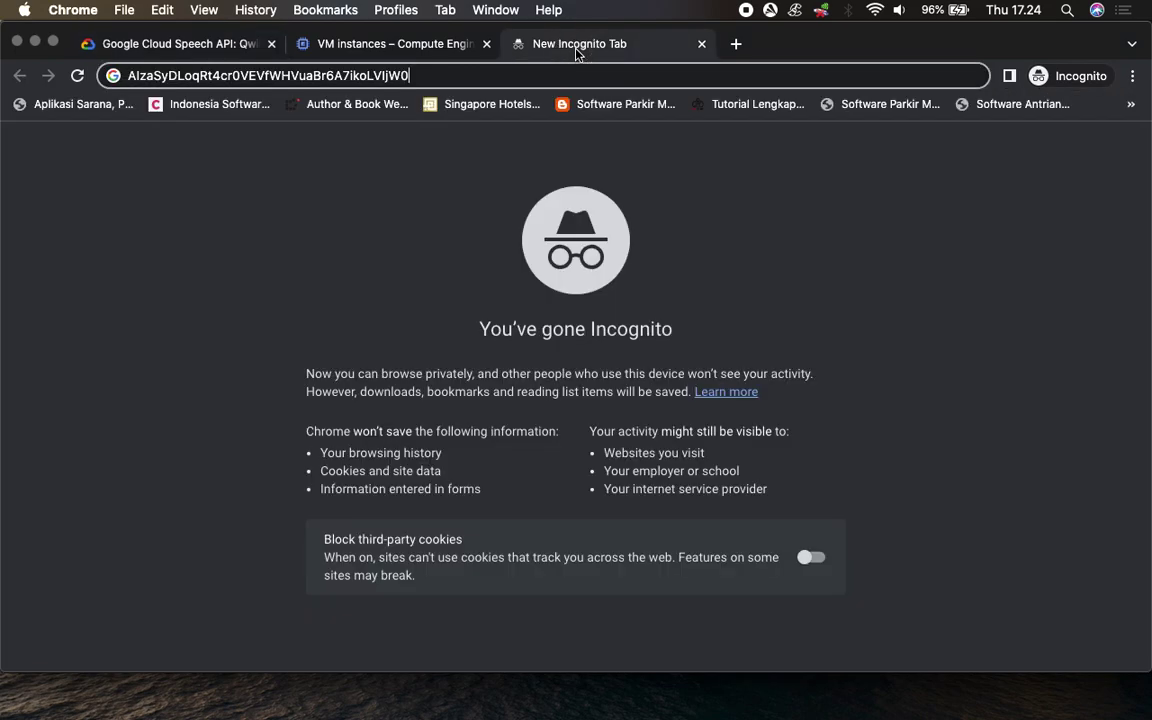
click(418, 50)
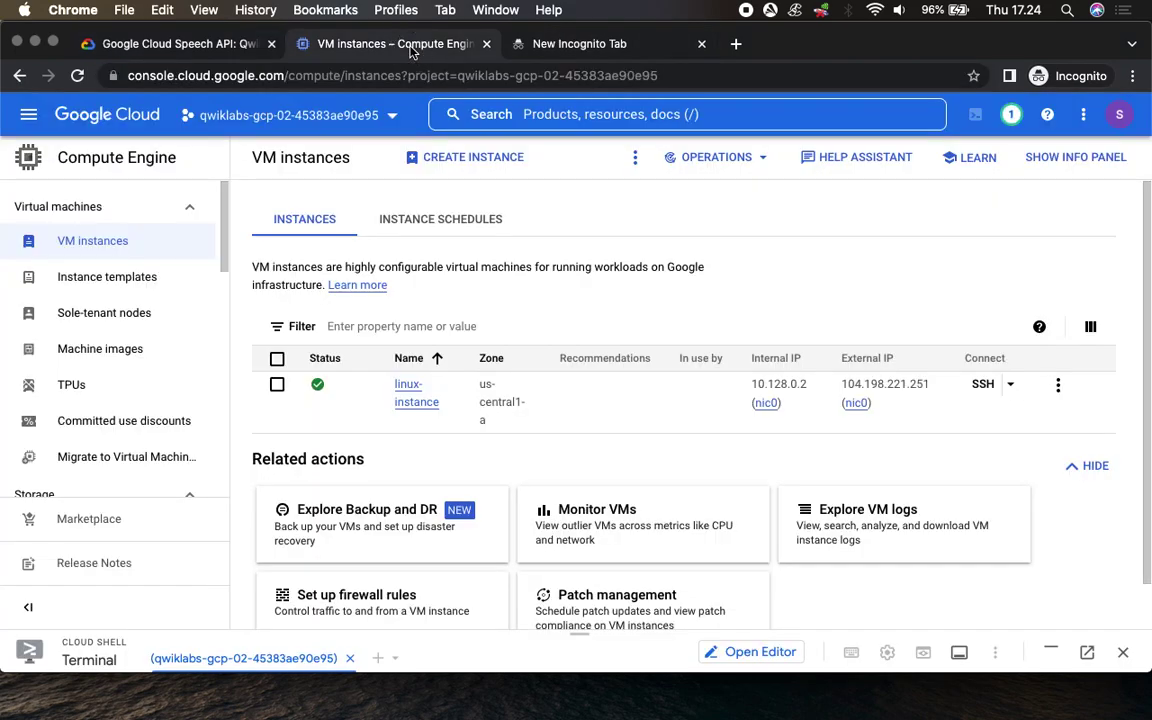
click(979, 386)
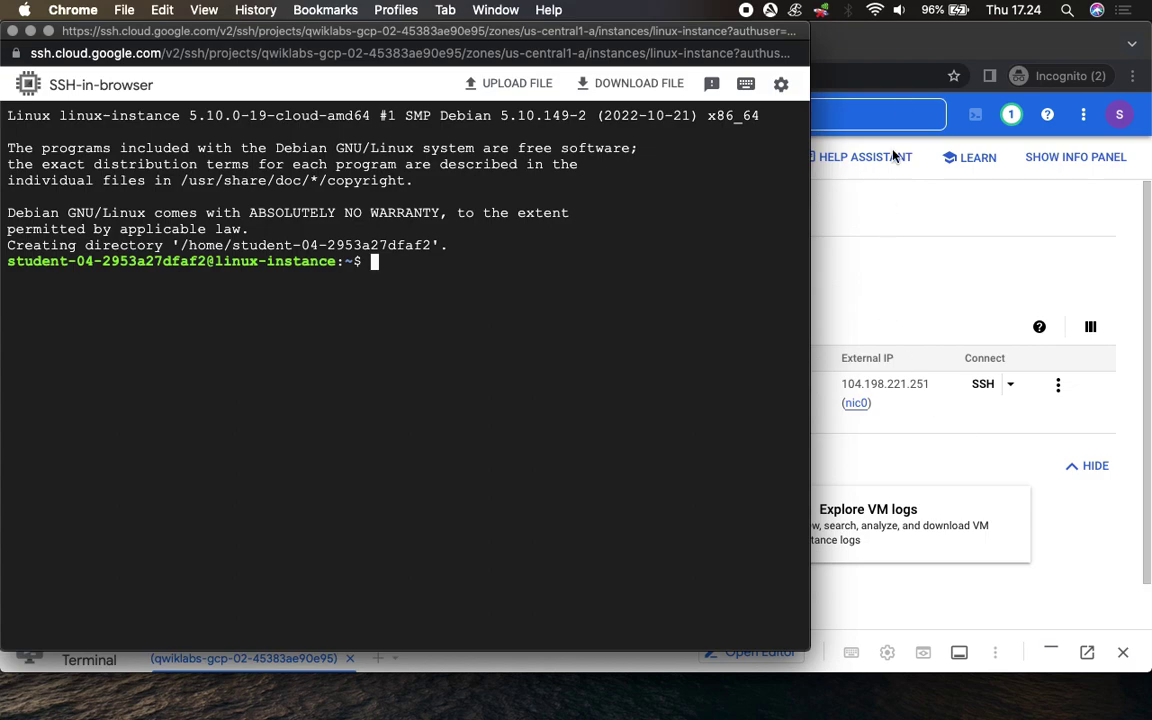
Copy the export API_KEY=<YOUR_API_KEY> command from the lab instructions and paste it at the linux-instance SSH prompt.
click(897, 50)
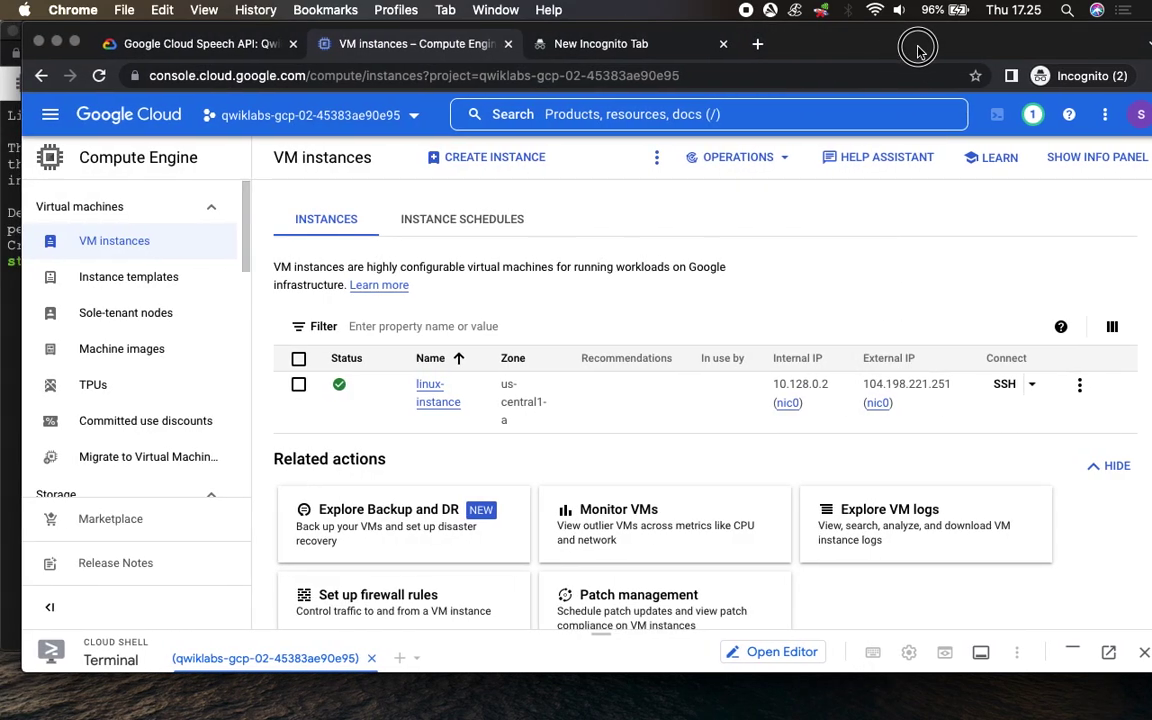
click(180, 44)
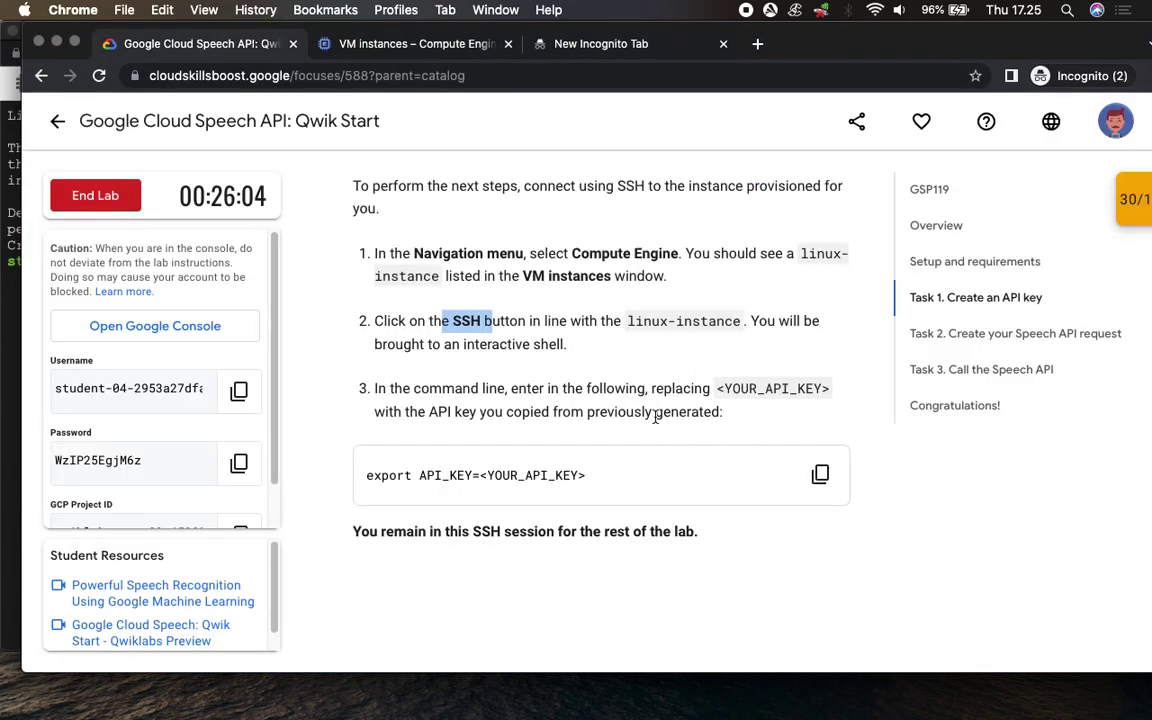
click(820, 474)
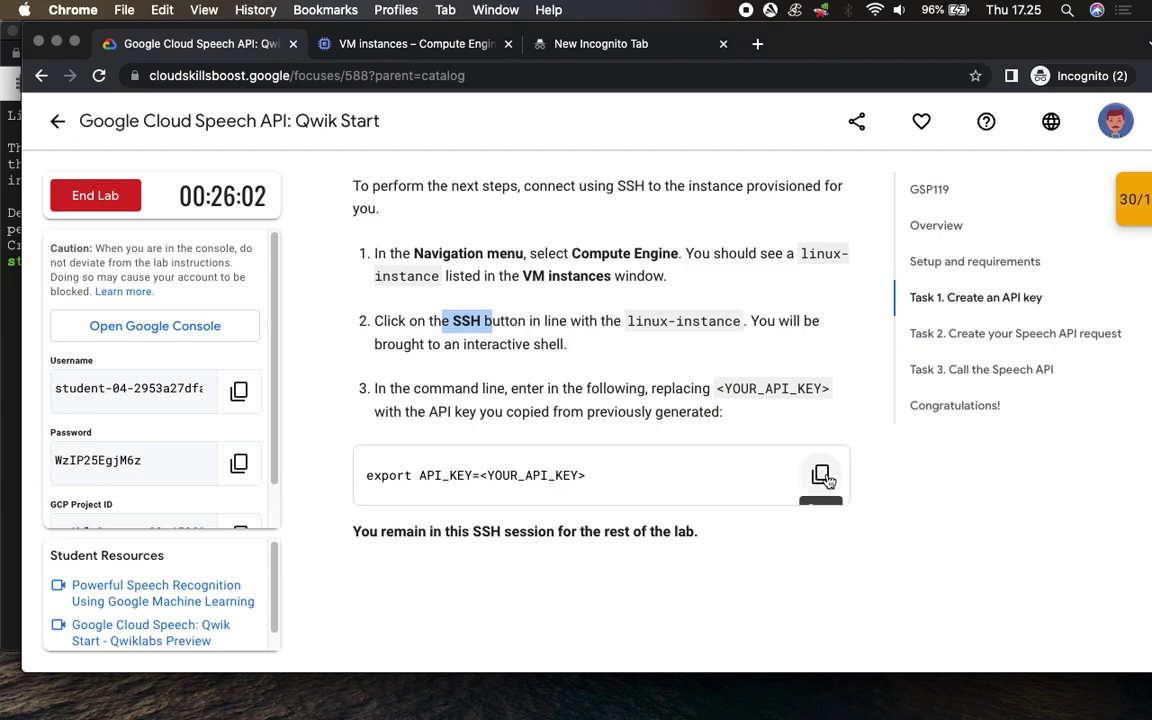
click(12, 318)
key(super+v)
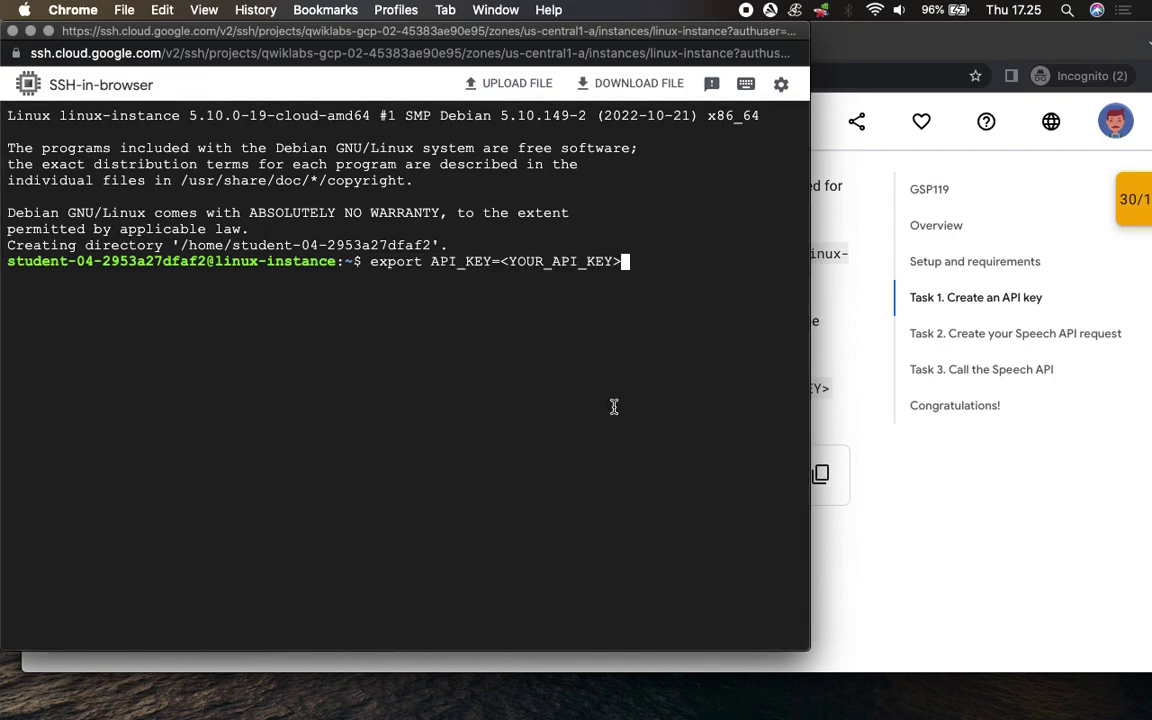
Copy the API key kept in the spare browser tab, substitute it for the <YOUR_API_KEY> placeholder in the SSH session, and run the export command.
click(826, 146)
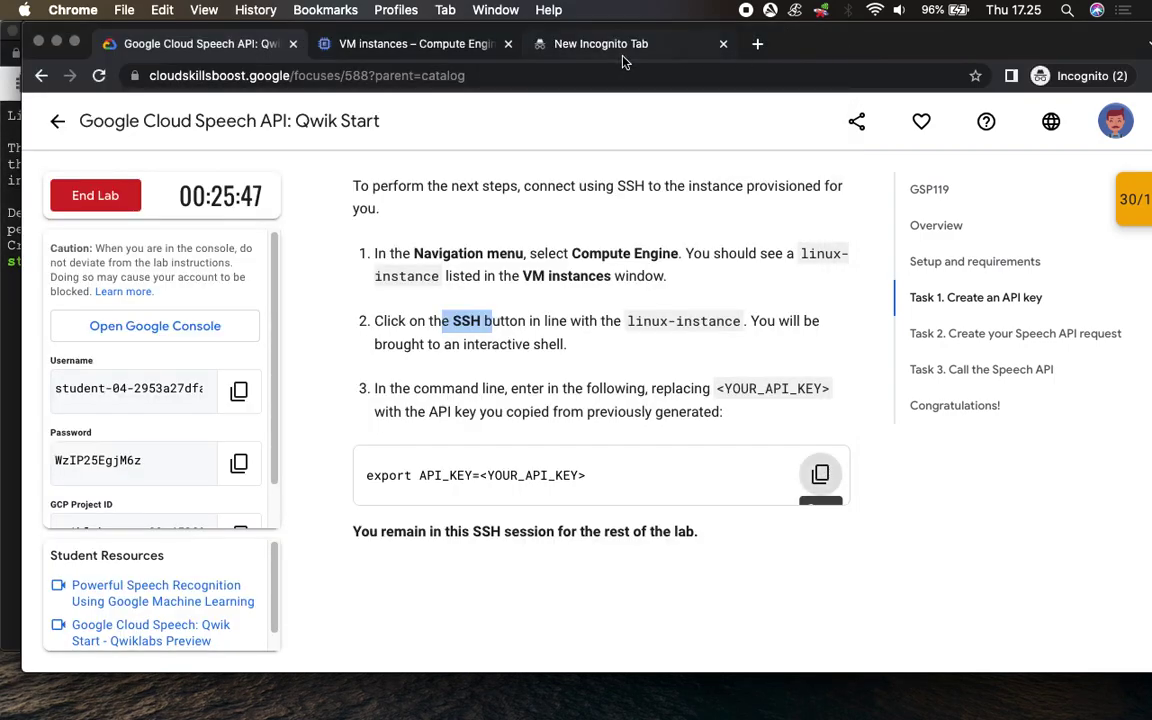
click(565, 44)
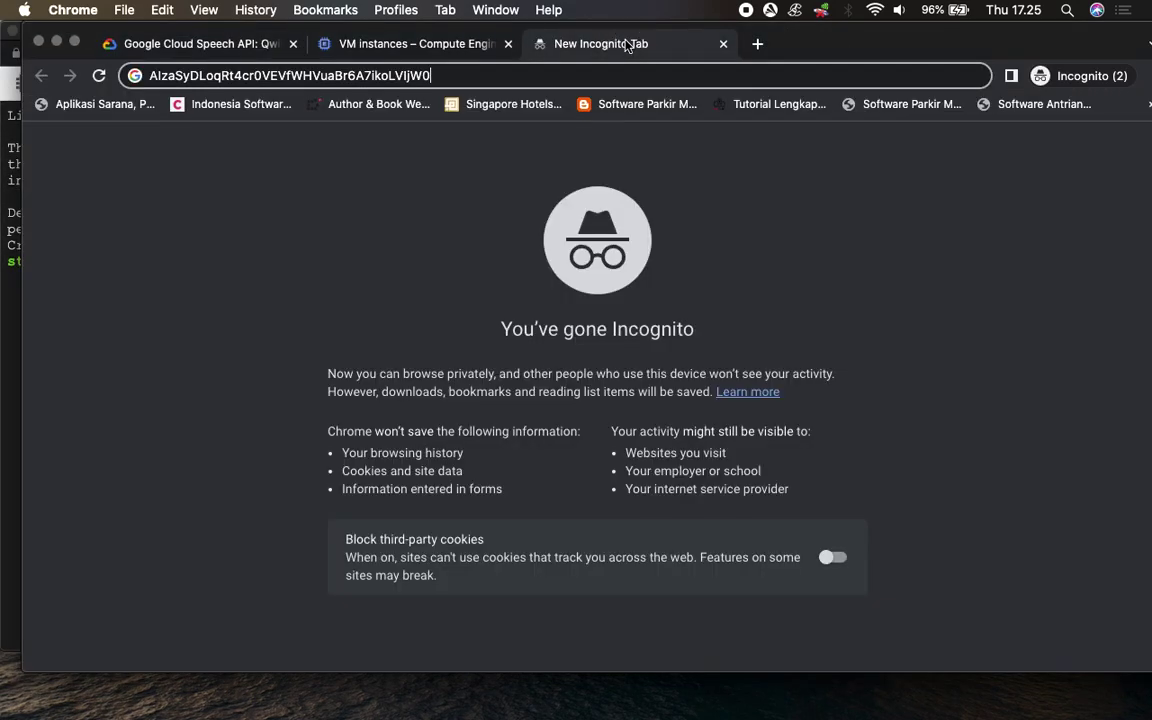
click(559, 84)
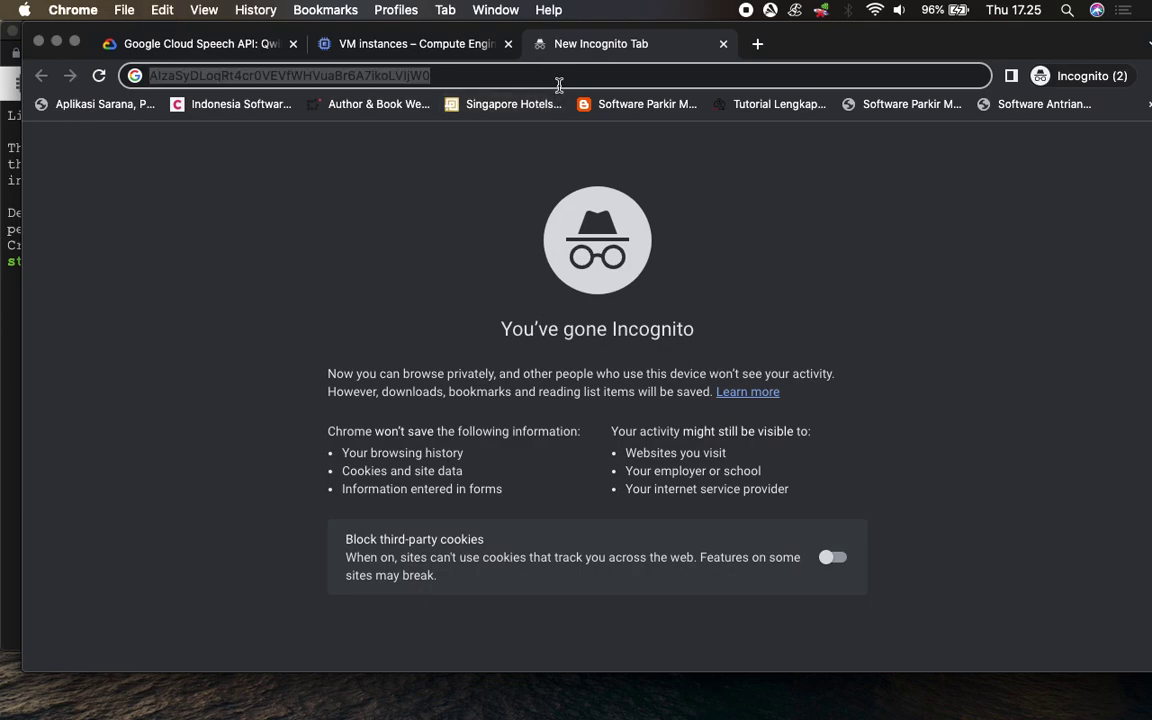
click(16, 359)
key(BackSpace)
key(BackSpace)
key(BackSpace)
key(BackSpace)
key(BackSpace)
key(BackSpace)
key(BackSpace)
key(BackSpace)
key(BackSpace)
key(BackSpace)
key(BackSpace)
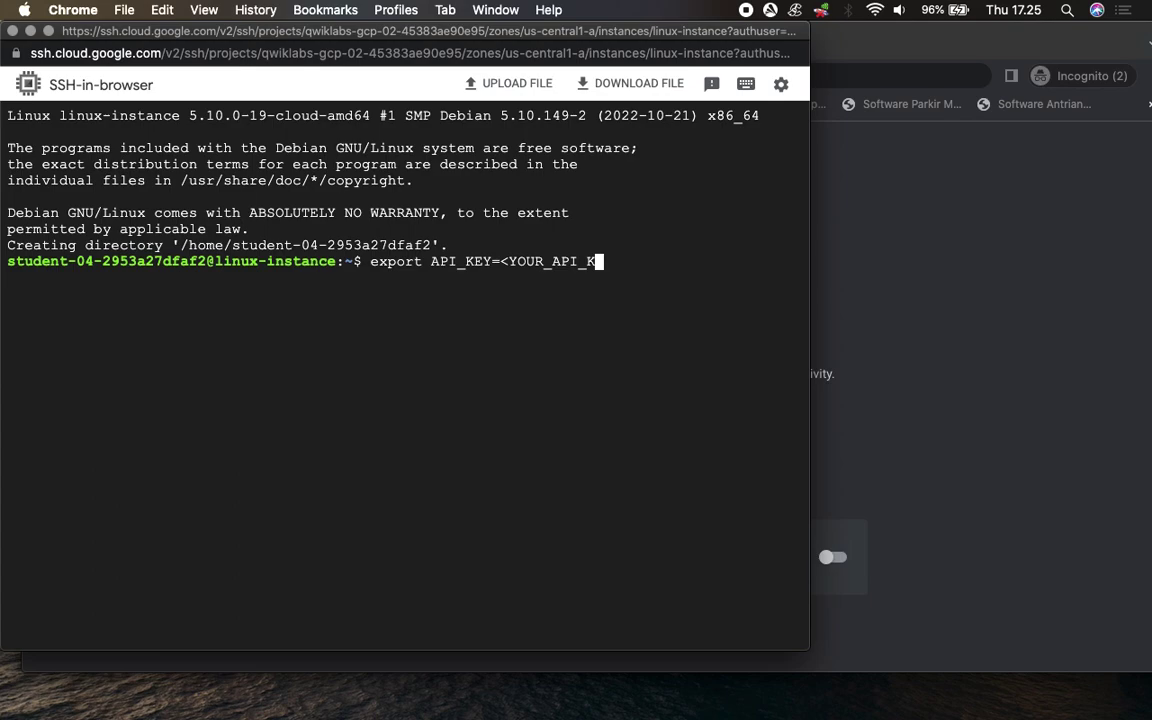
key(BackSpace)
key(BackSpace)
key(BackSpace)
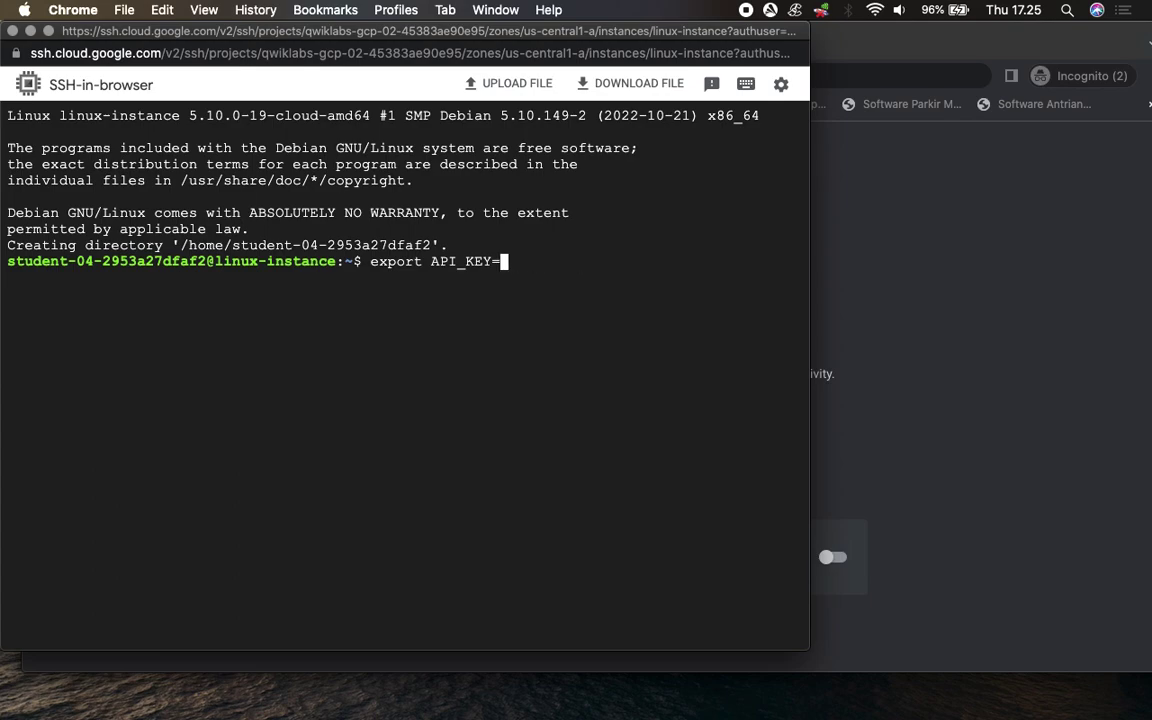
key(super+v)
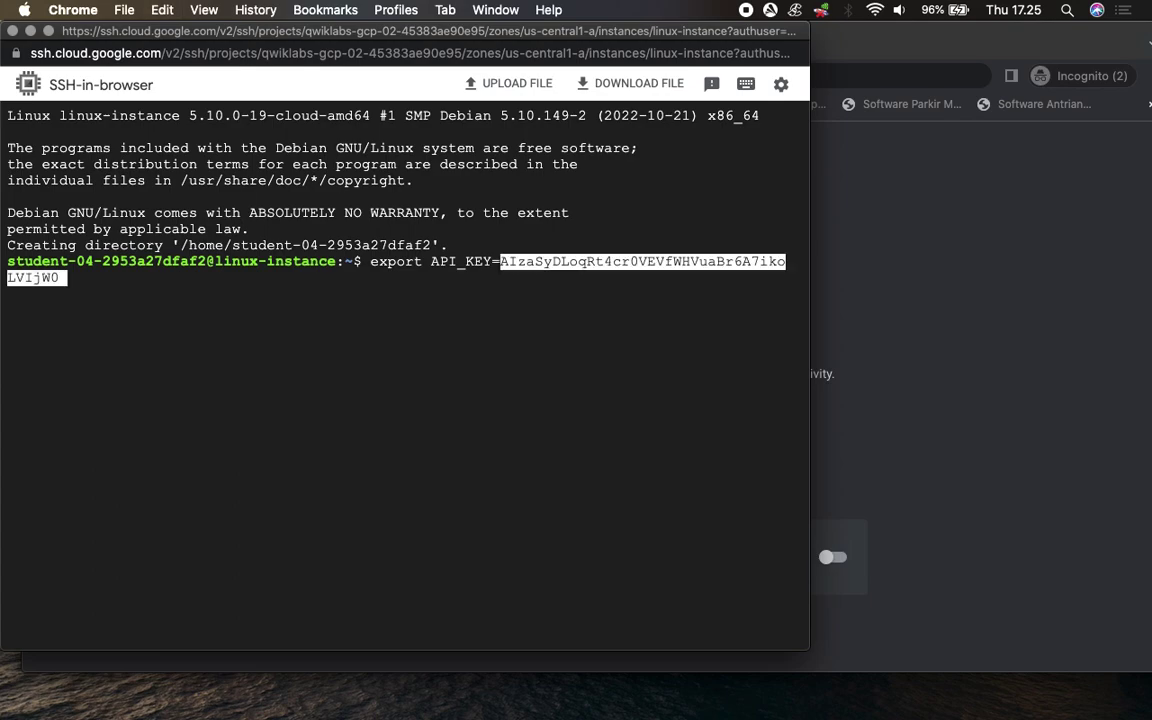
key(Return)
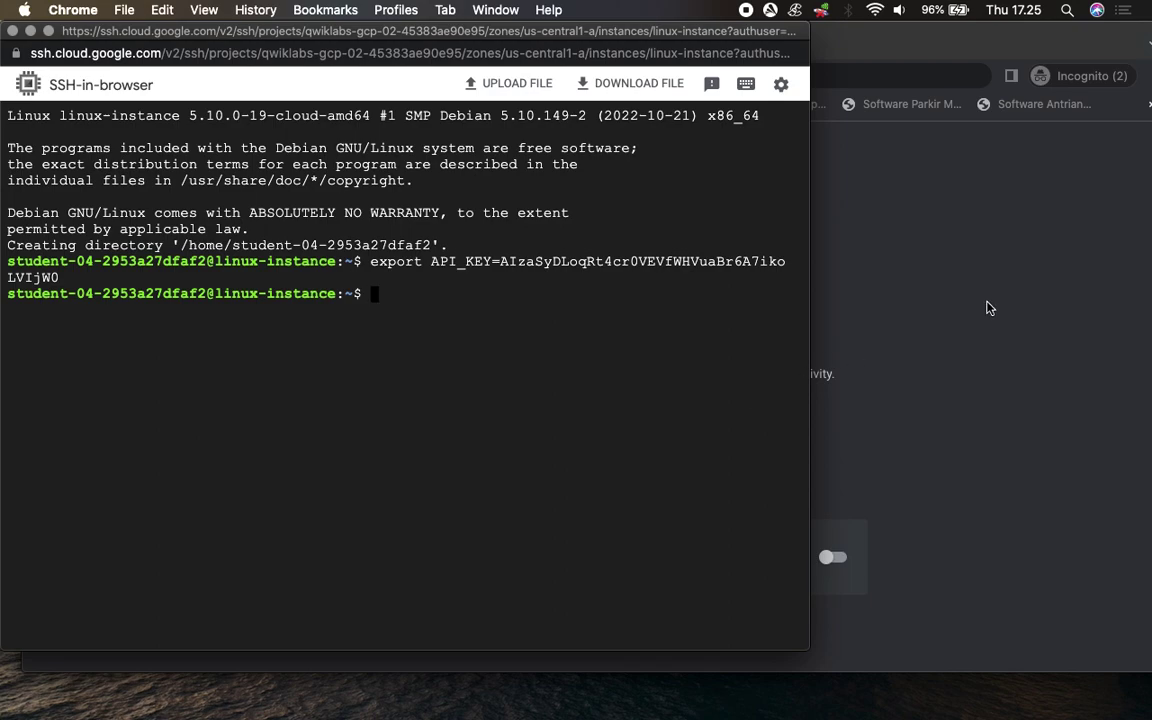
Copy the touch request.json command from Task 2 of the lab and run it in the SSH session to create the file.
click(972, 296)
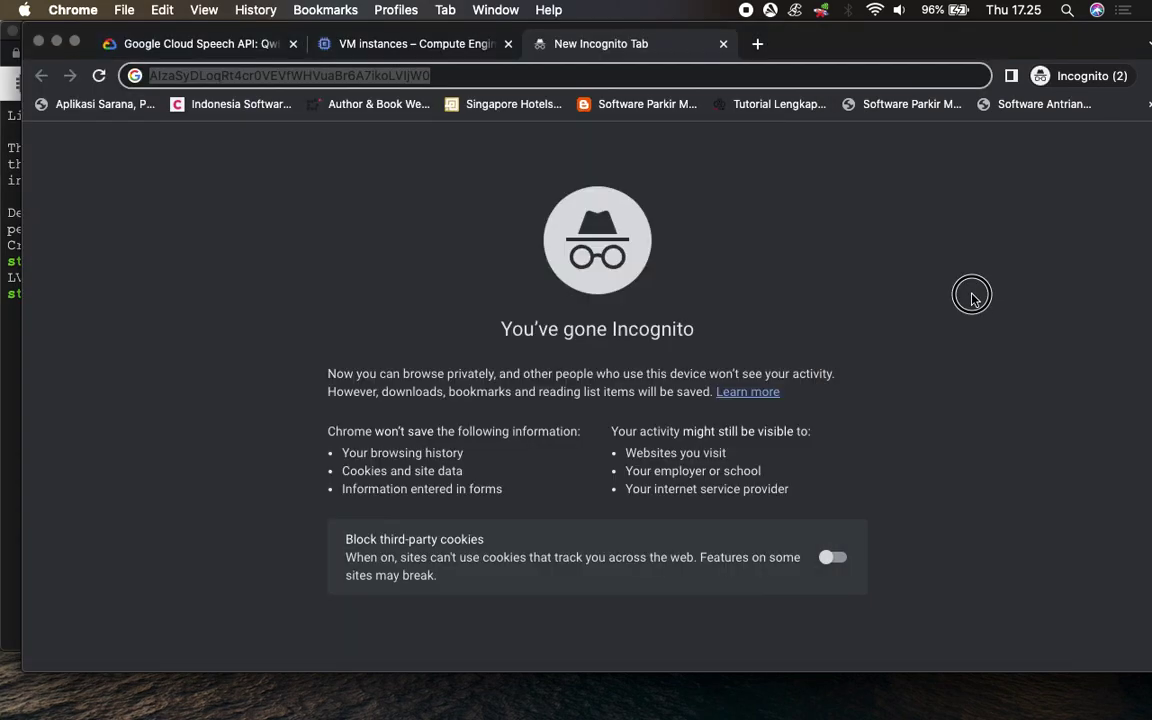
click(187, 44)
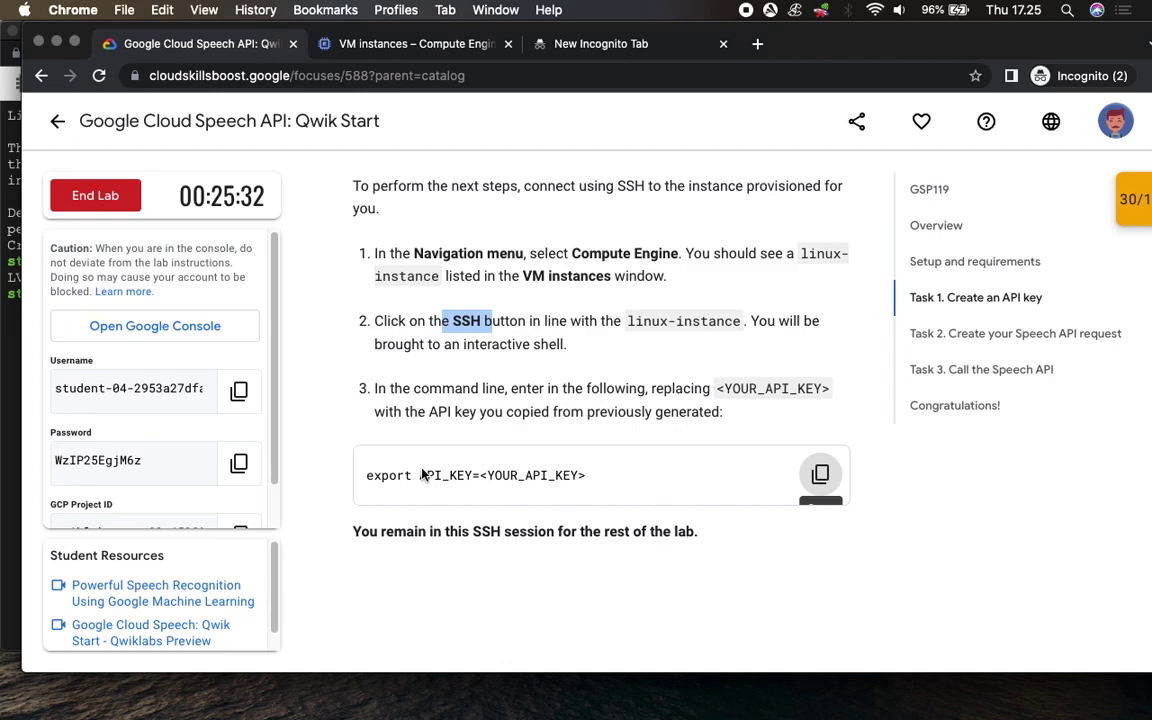
click(15, 300)
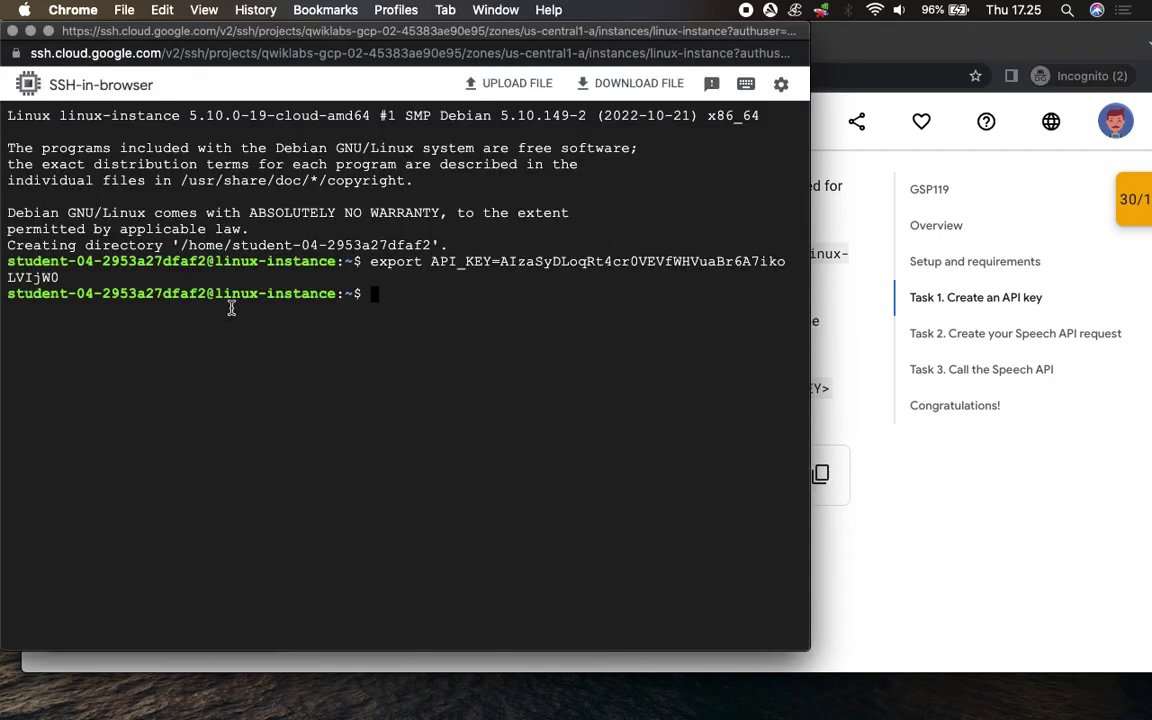
click(869, 532)
scroll(658, 565, down, 3)
scroll(658, 565, down, 3)
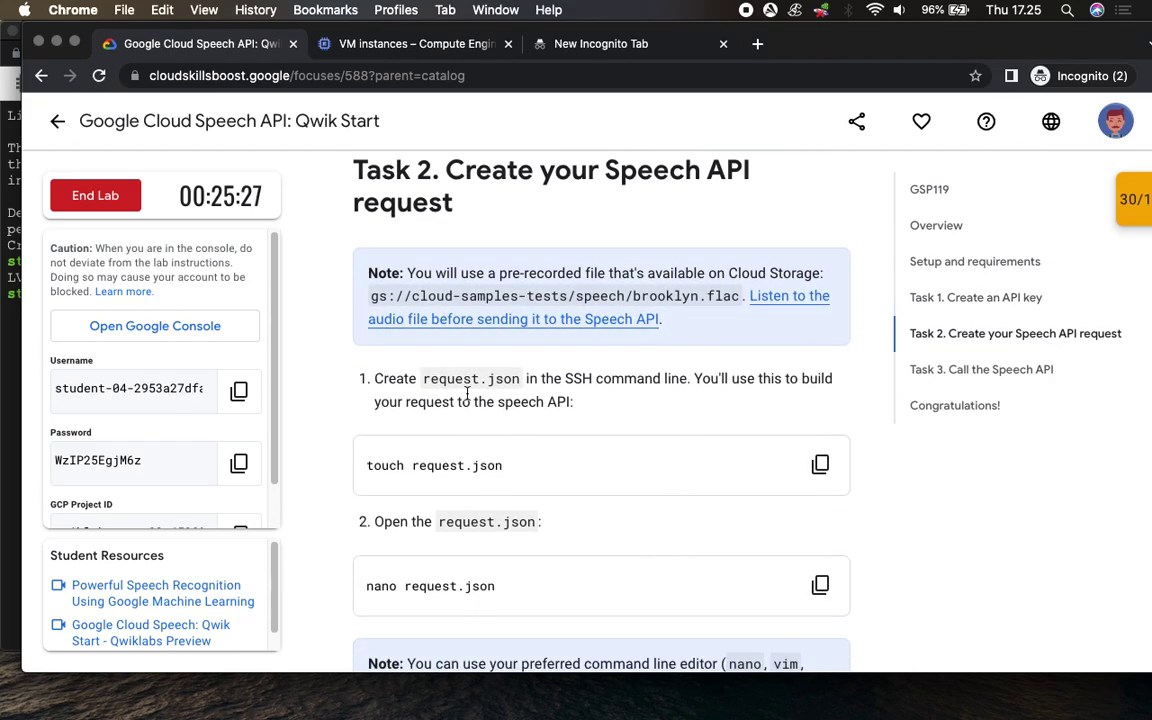
click(820, 464)
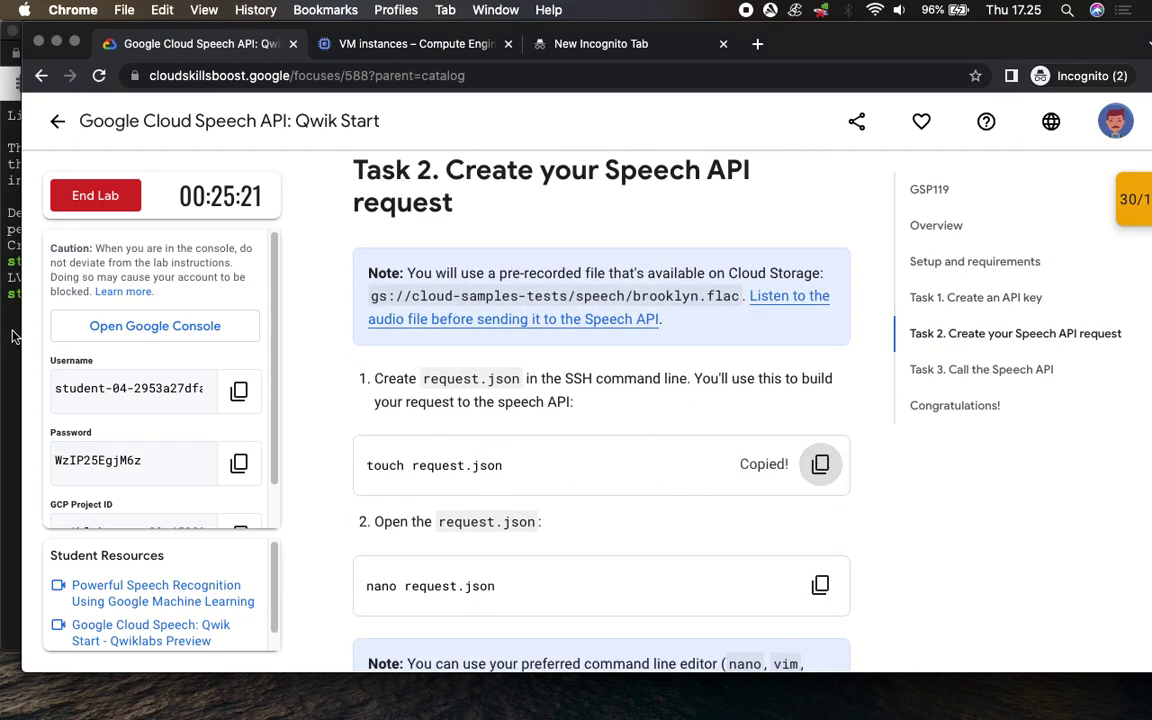
click(12, 337)
key(super+v)
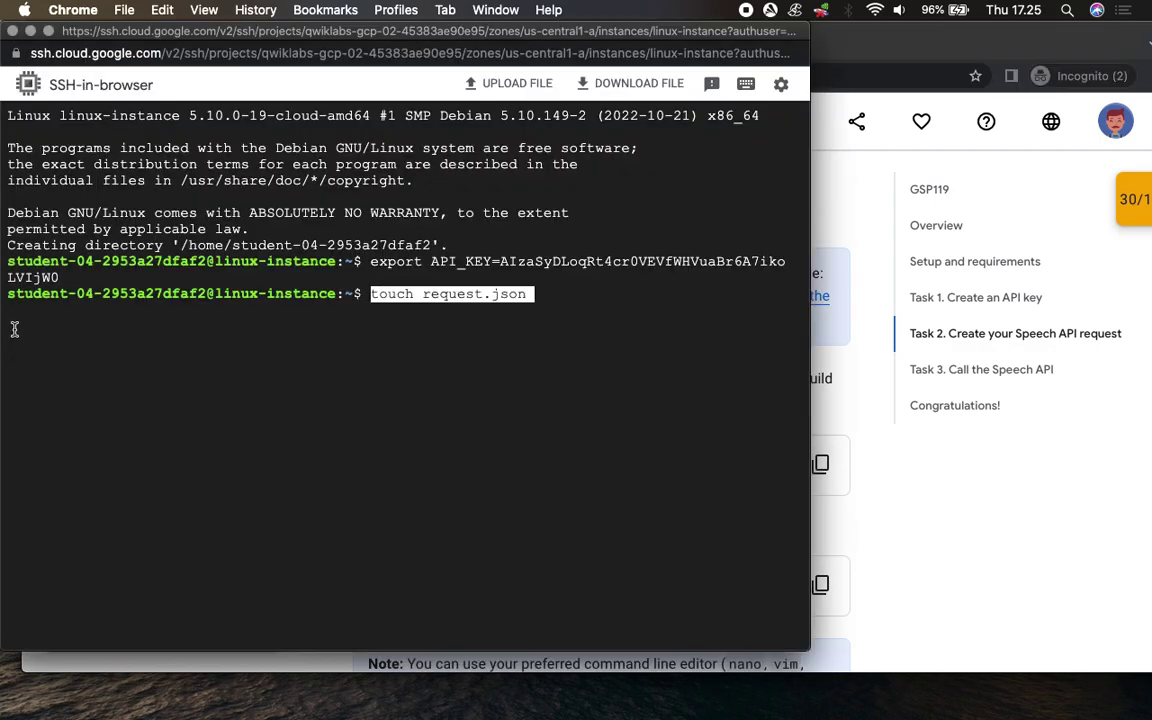
key(Return)
Copy the nano request.json command from the lab and run it in the SSH session to open the file for editing.
click(963, 519)
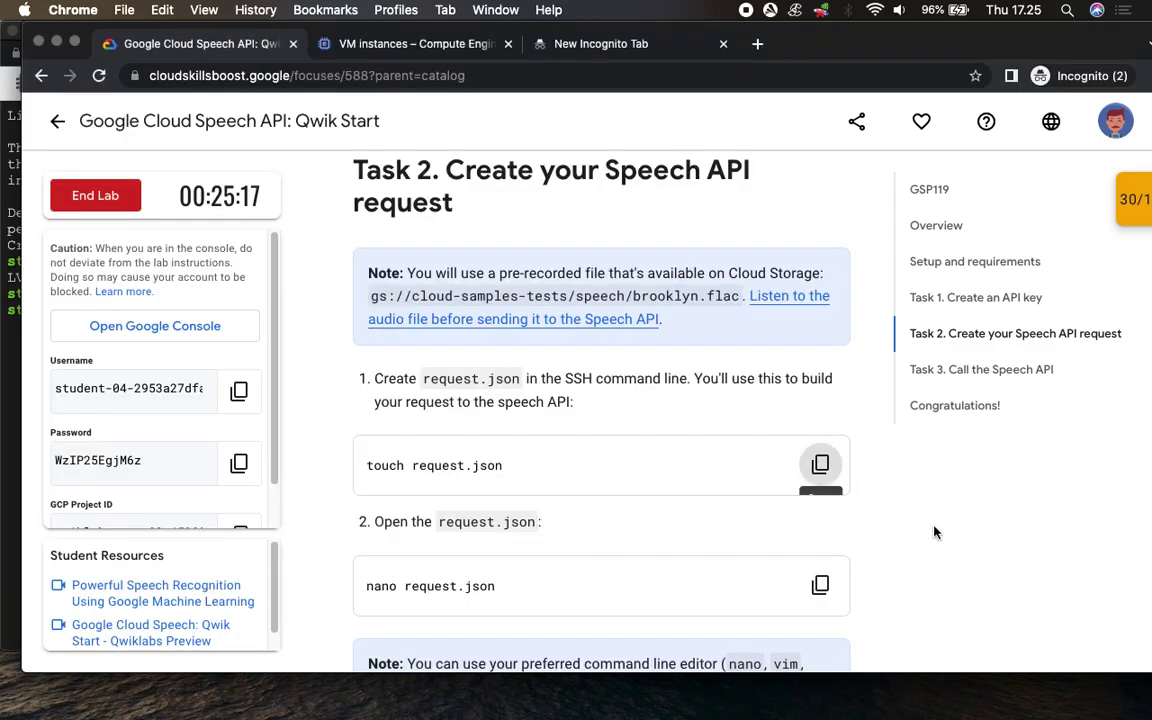
scroll(880, 520, down, 5)
click(822, 313)
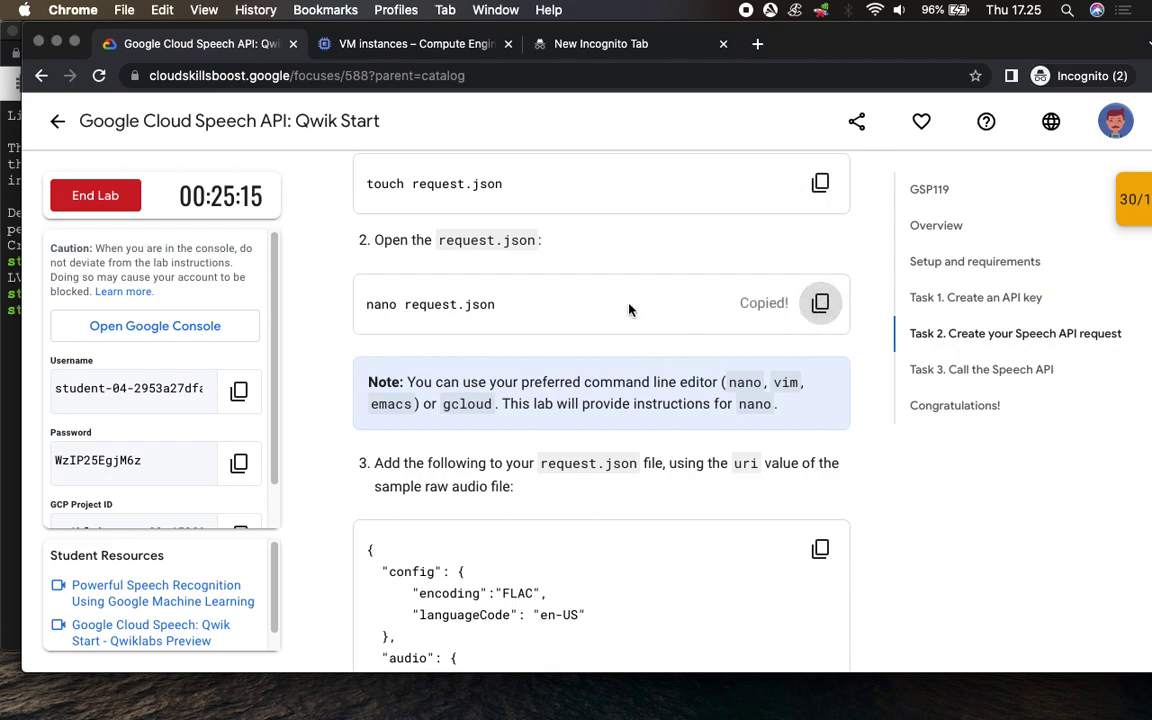
click(12, 328)
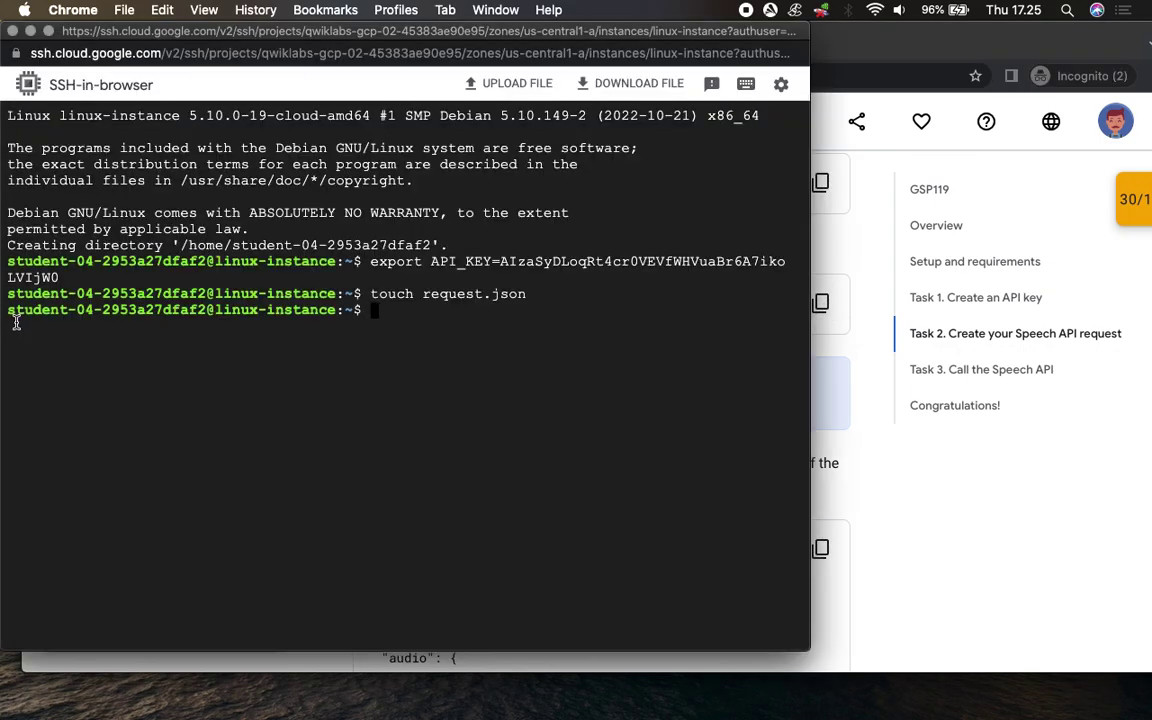
key(super+v)
key(Return)
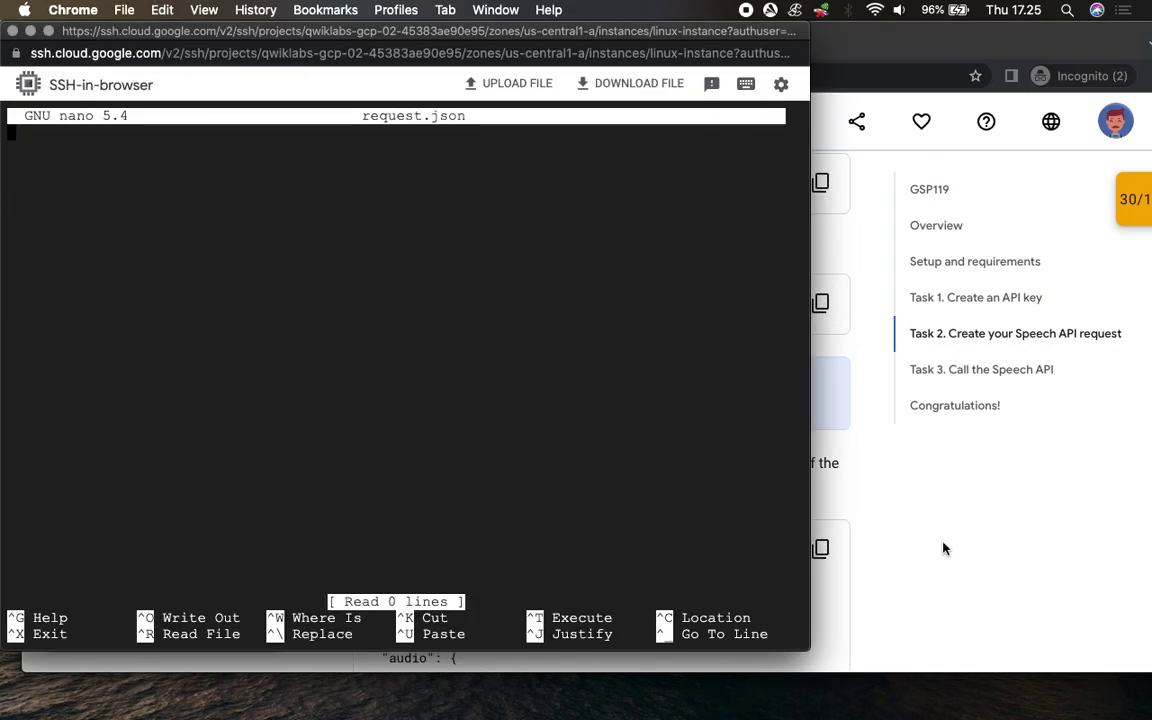
Copy the lab's JSON request body with FLAC encoding, en-US language and the brooklyn.flac URI, and paste it into request.json.
click(890, 553)
scroll(890, 555, down, 1)
scroll(890, 555, down, 3)
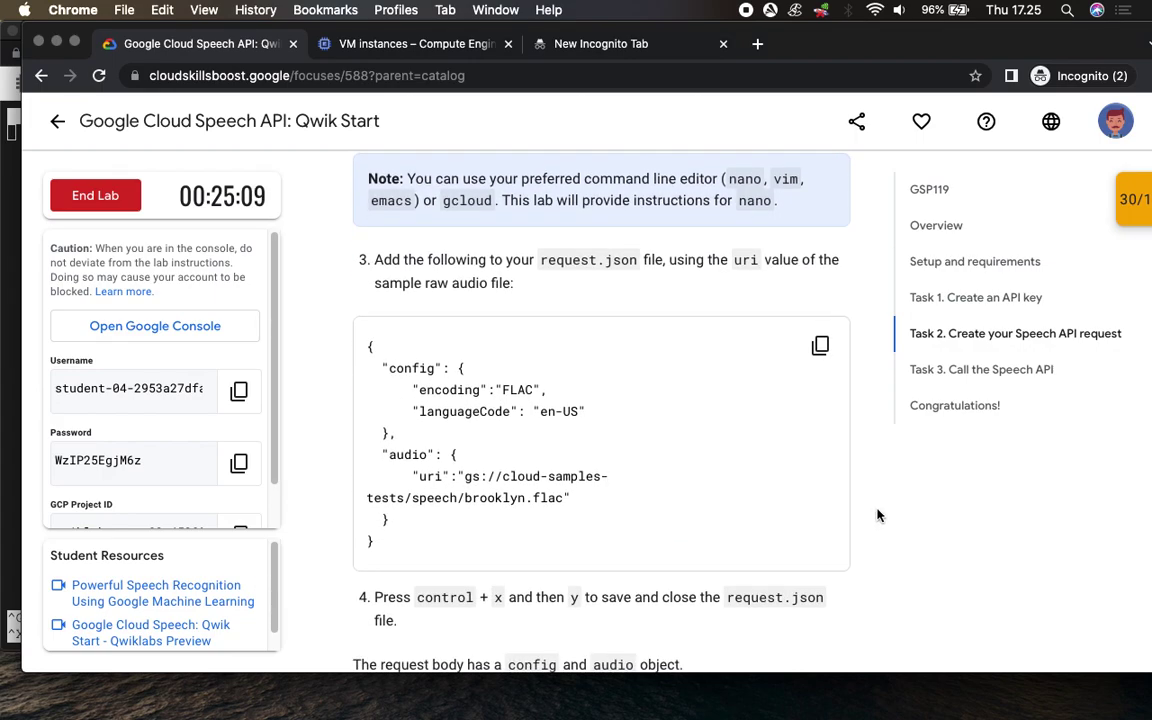
click(820, 346)
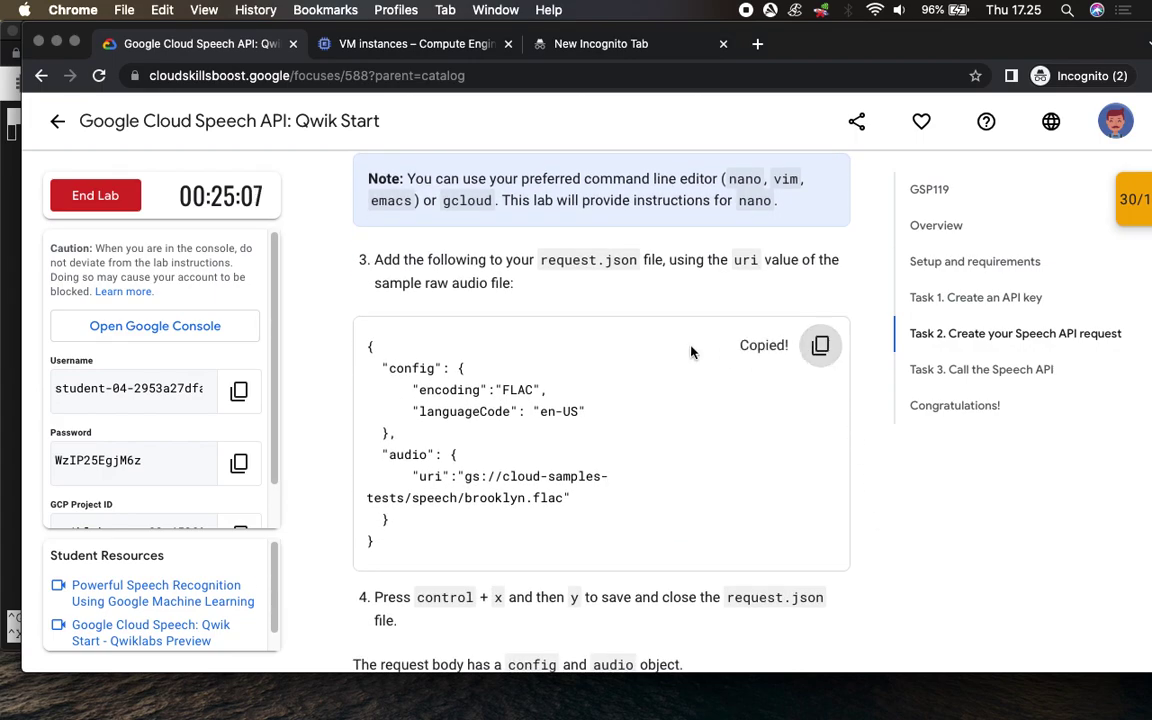
click(11, 262)
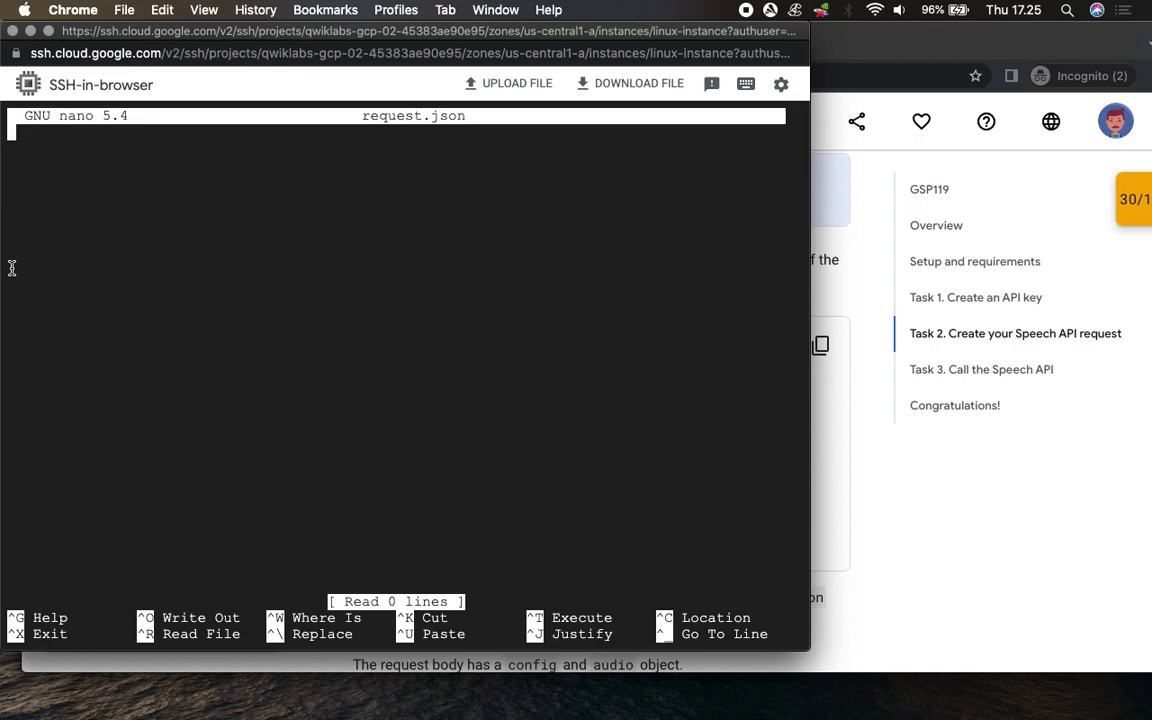
key(super+v)
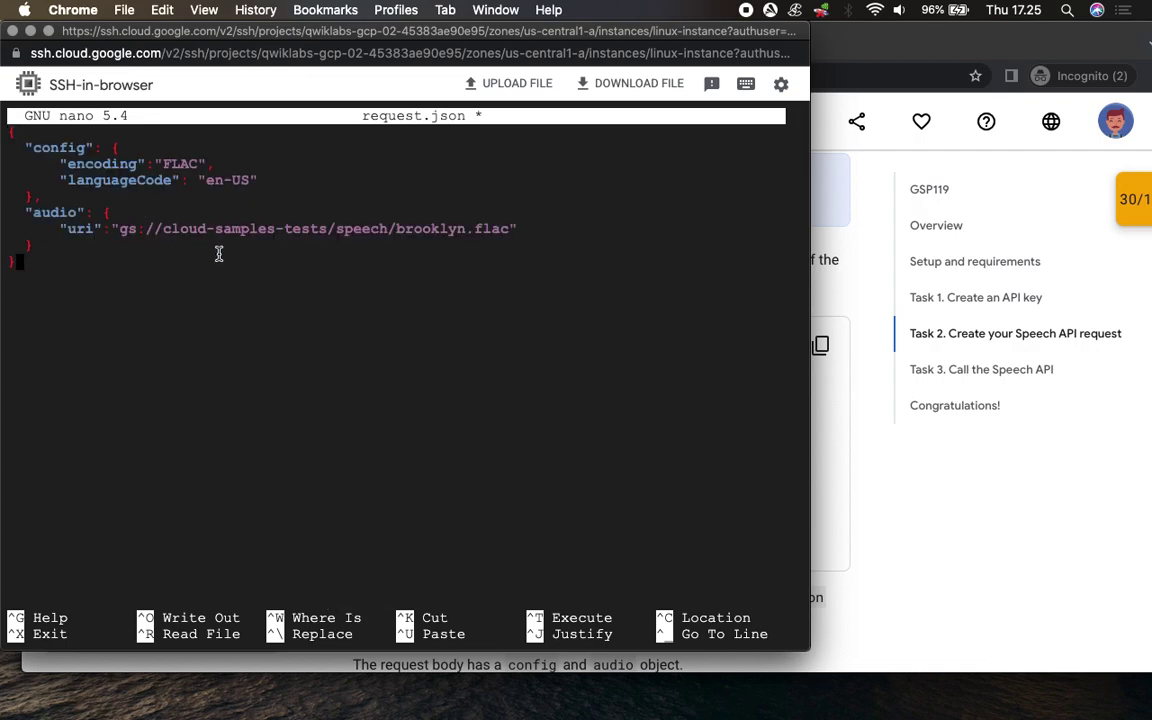
Check the lab's save instruction, then save request.json under the same name and exit nano.
click(880, 470)
scroll(893, 571, down, 5)
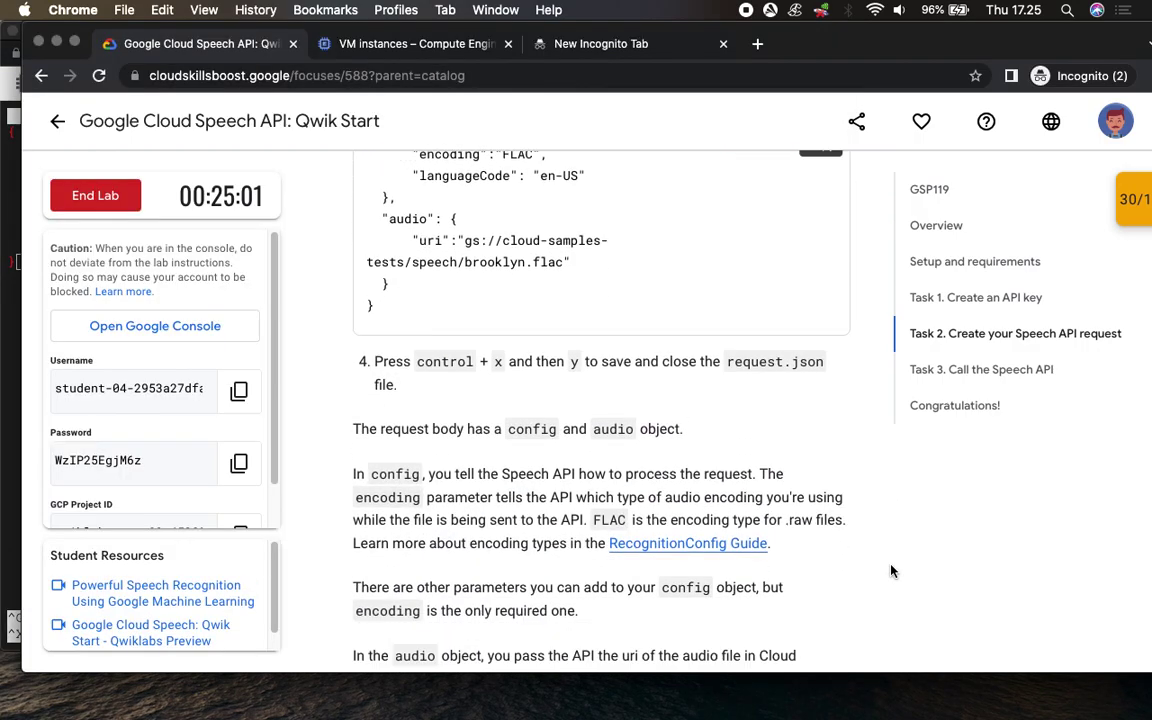
drag(449, 341, 660, 345)
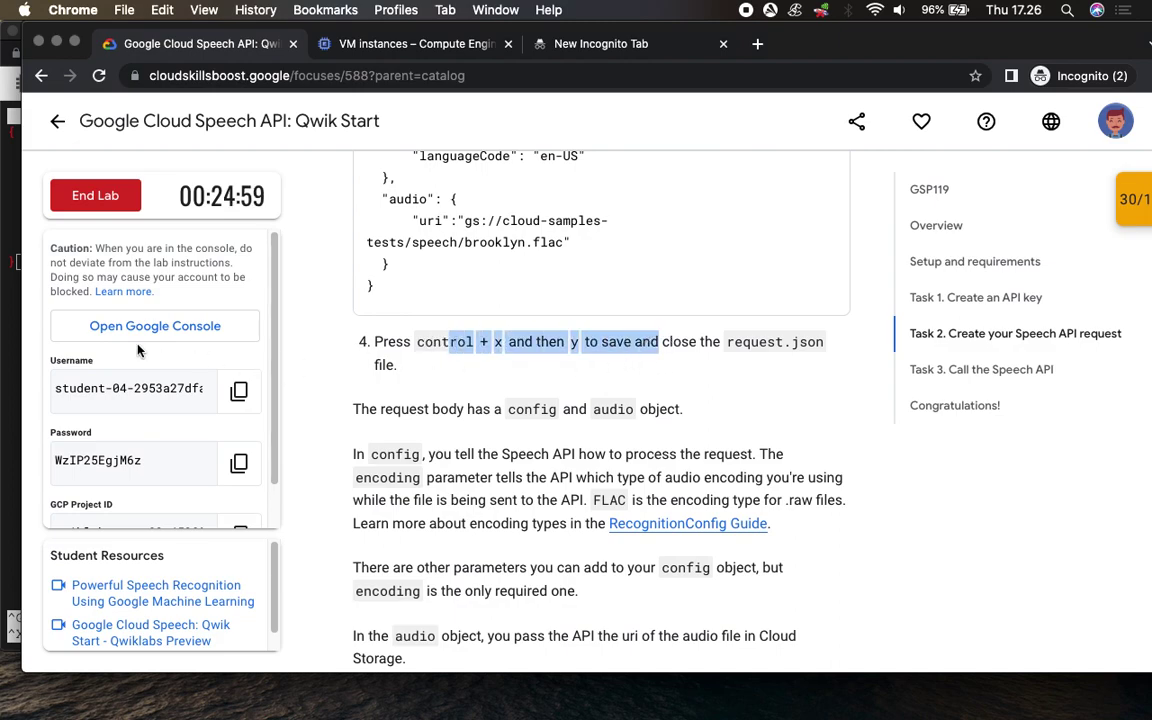
click(13, 330)
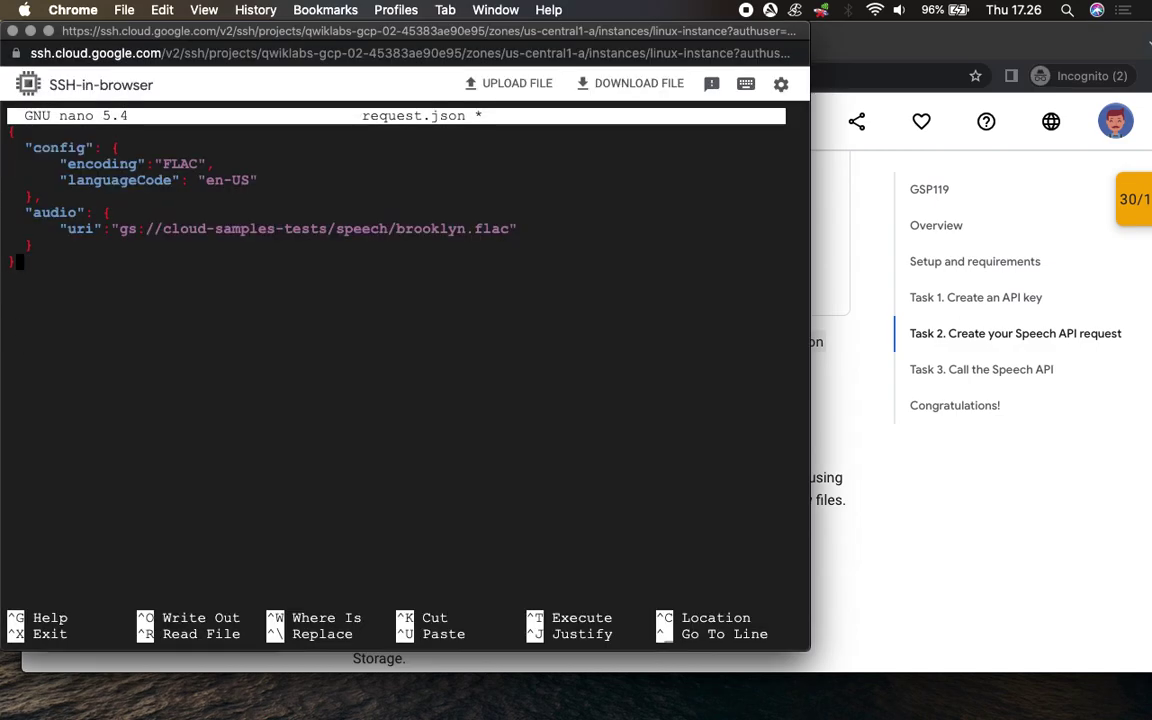
key(ctrl+x)
key(y)
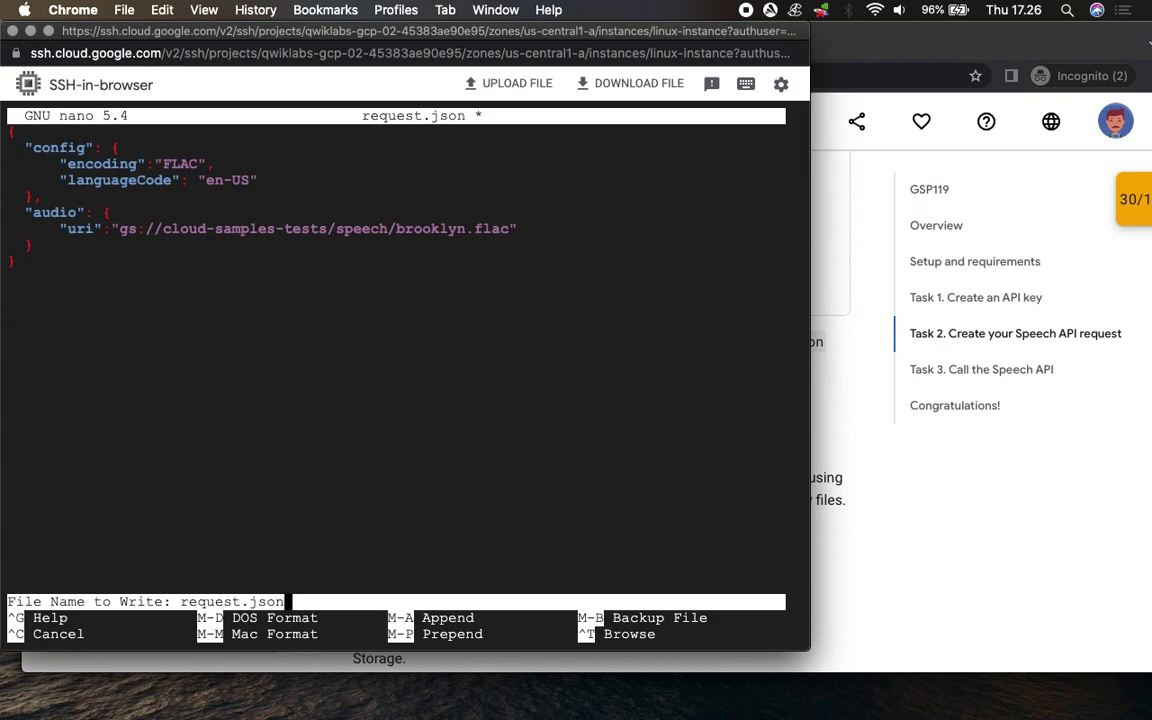
key(Return)
Verify the Create your Speech API request objective on the lab page.
click(858, 510)
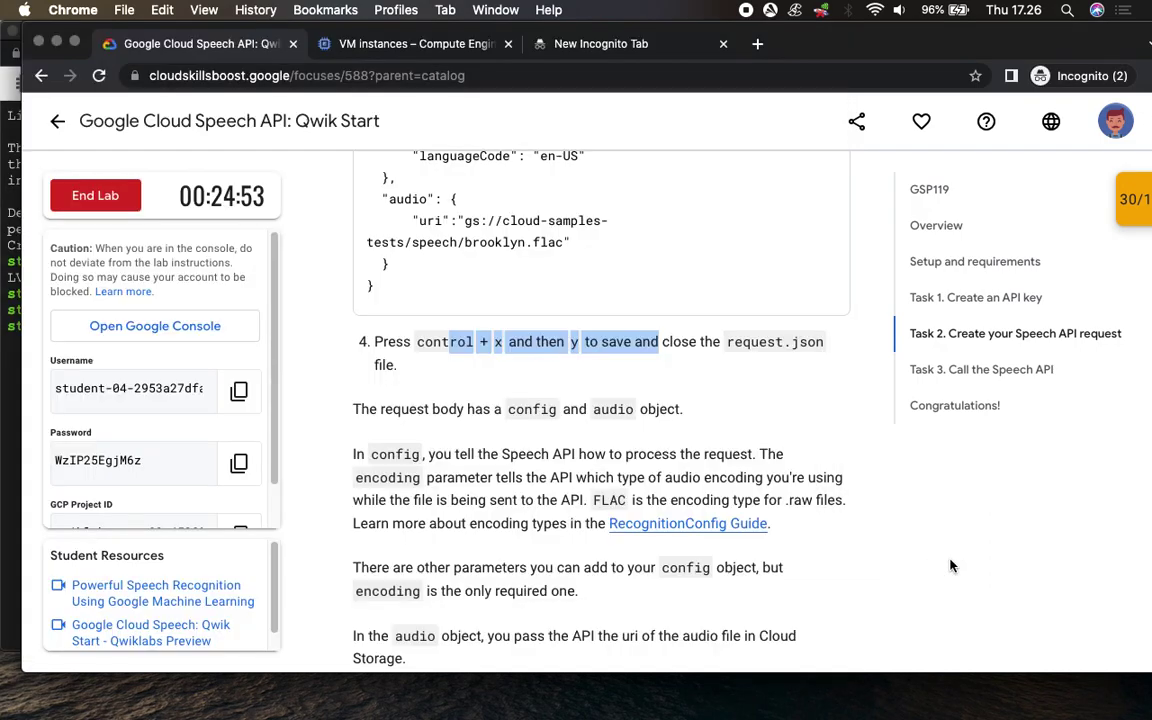
scroll(880, 568, down, 3)
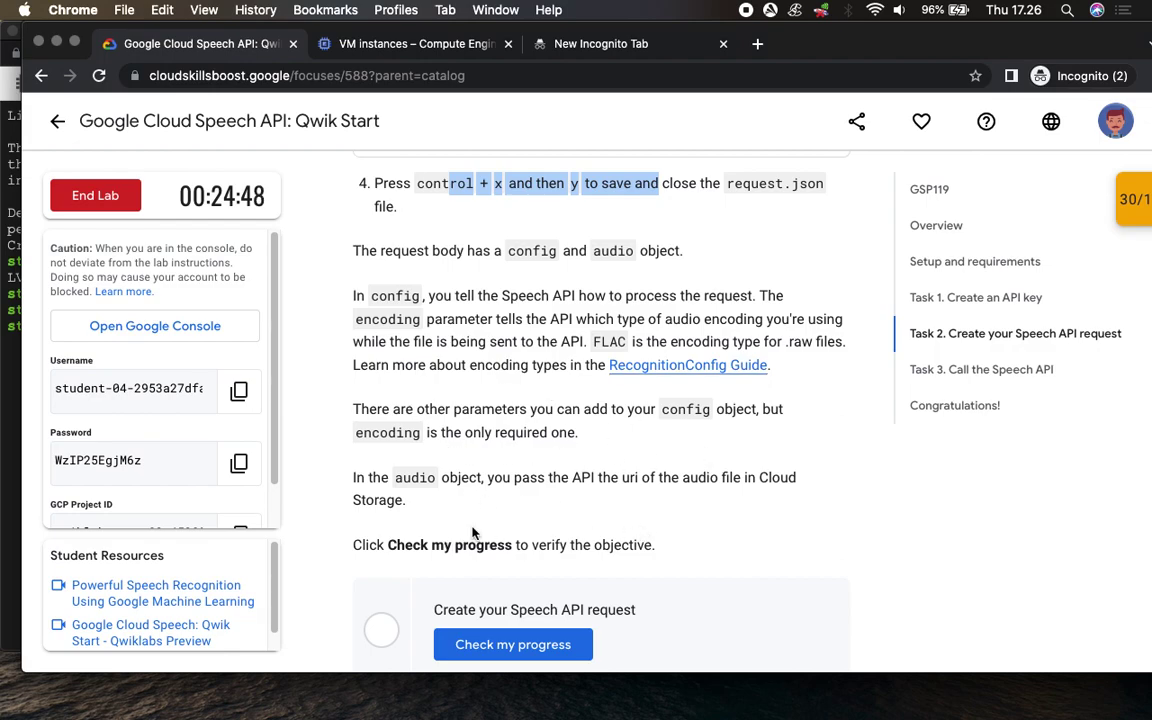
scroll(473, 533, down, 4)
click(527, 420)
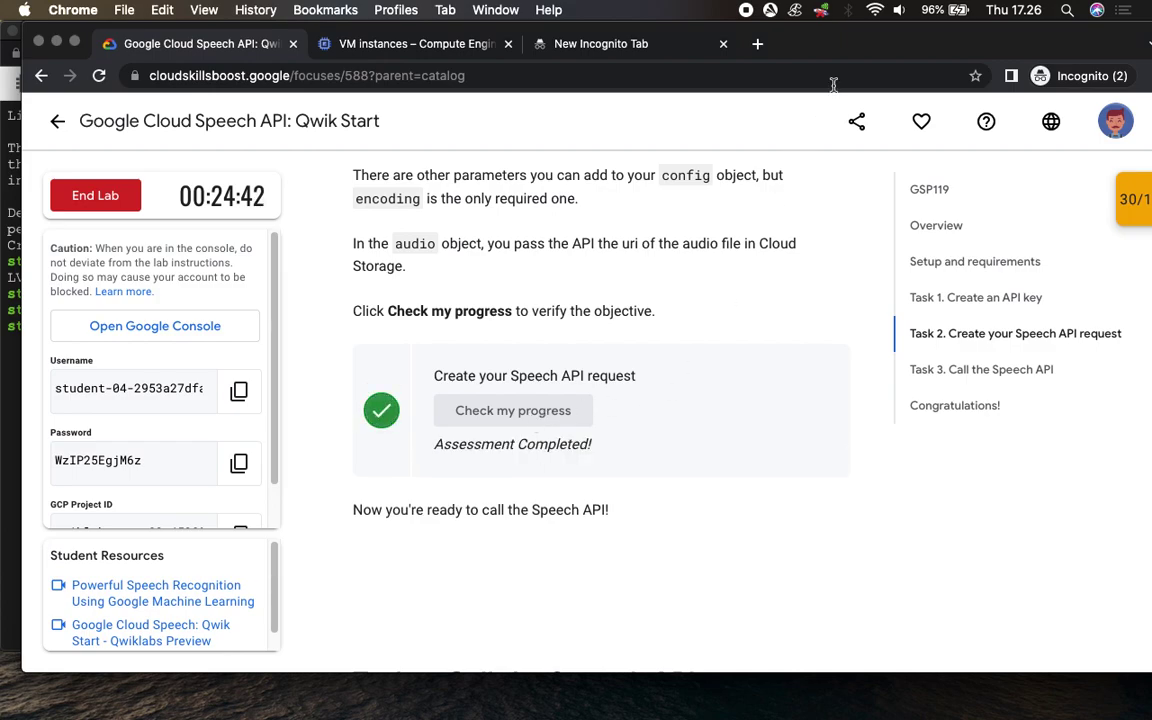
Try to recheck the Create your Speech API request objective from the Checkpoints list, then view Task 3's curl command.
click(1133, 200)
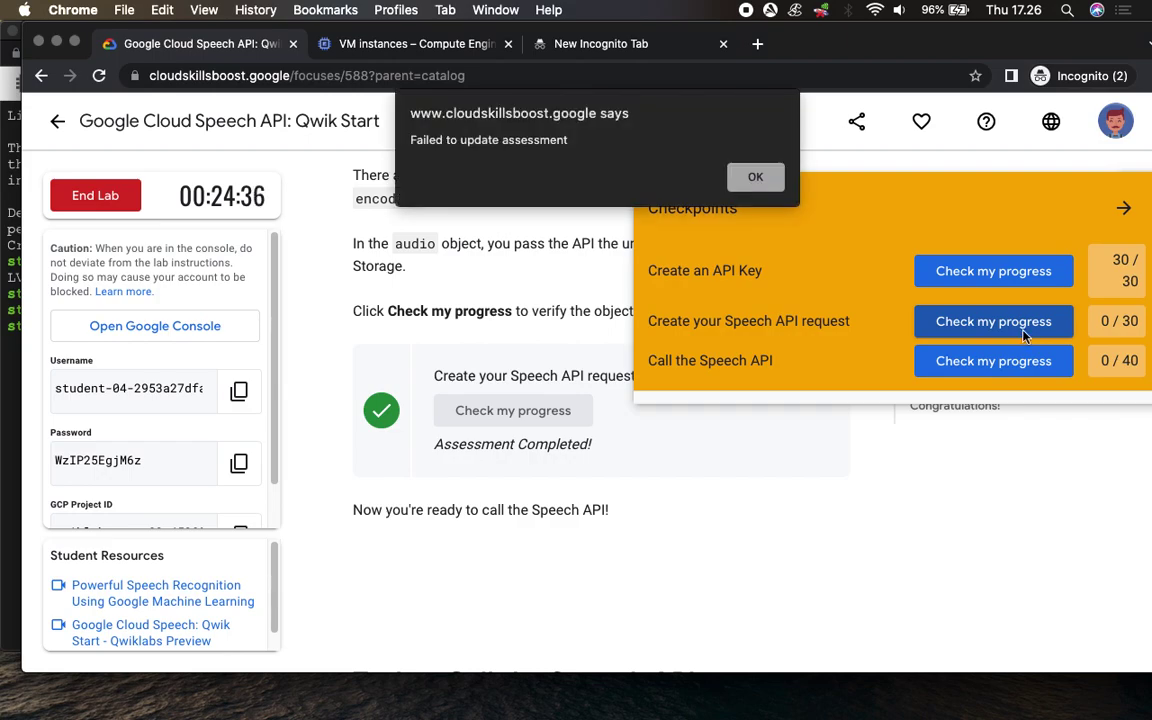
click(748, 181)
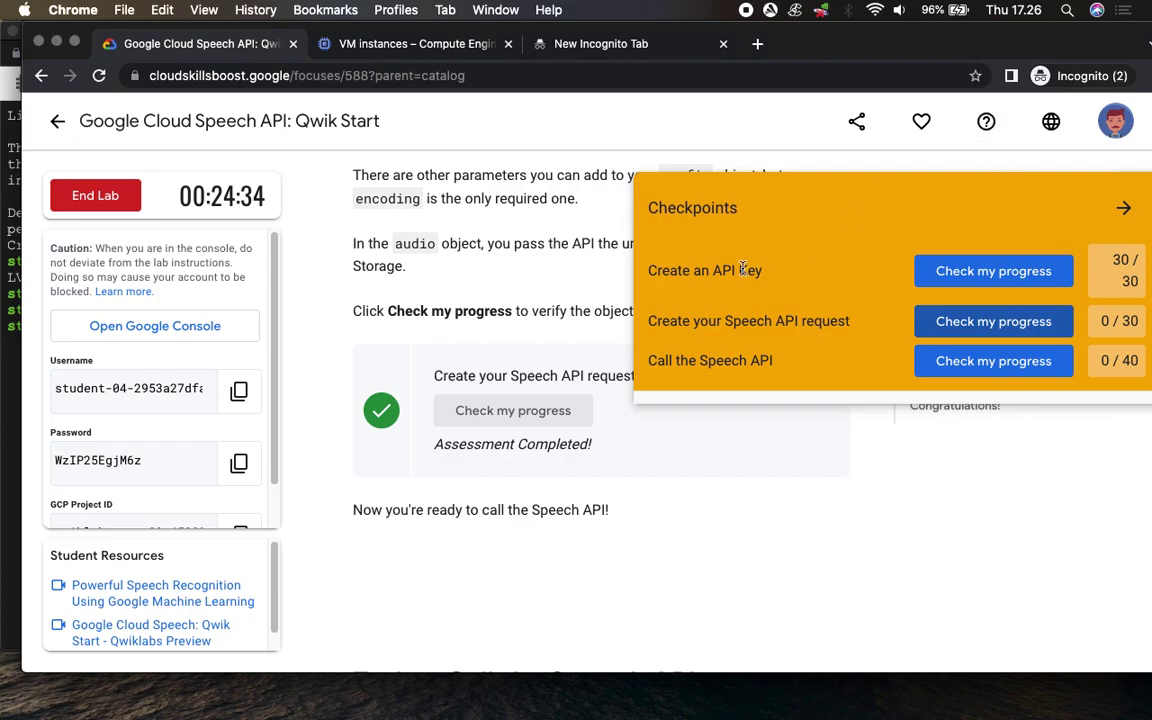
scroll(566, 350, down, 2)
scroll(566, 350, down, 4)
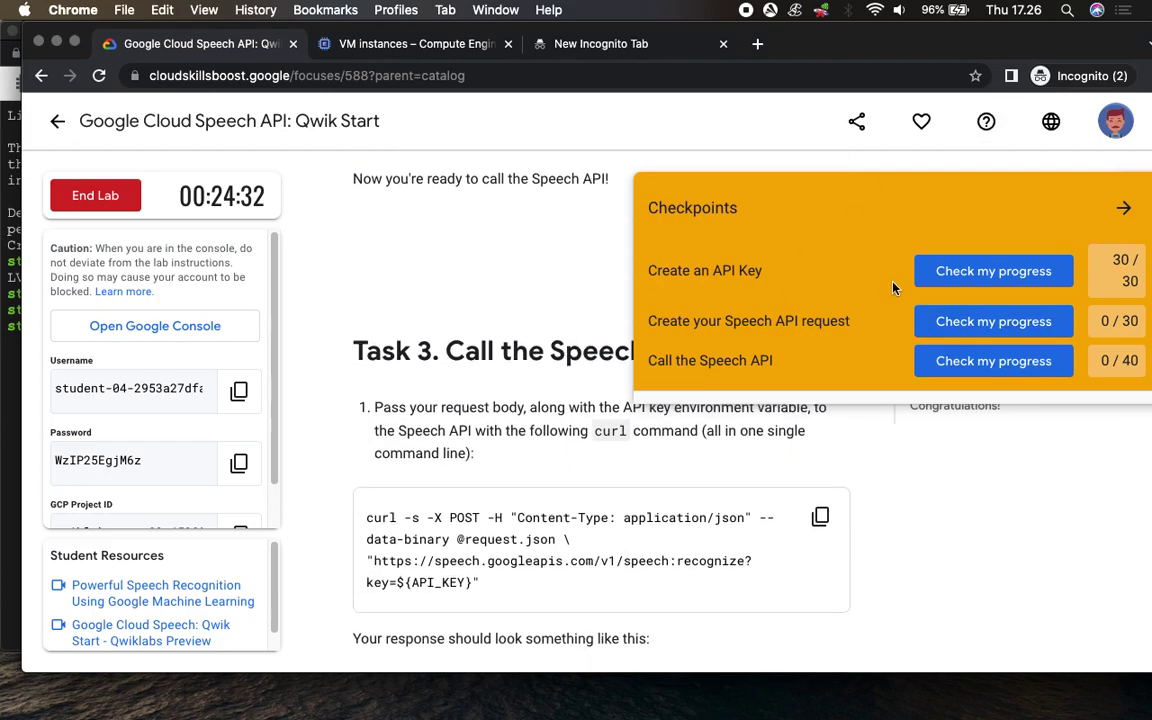
Recheck the Create your Speech API request objective from the Checkpoints list.
click(987, 333)
scroll(477, 237, up, 2)
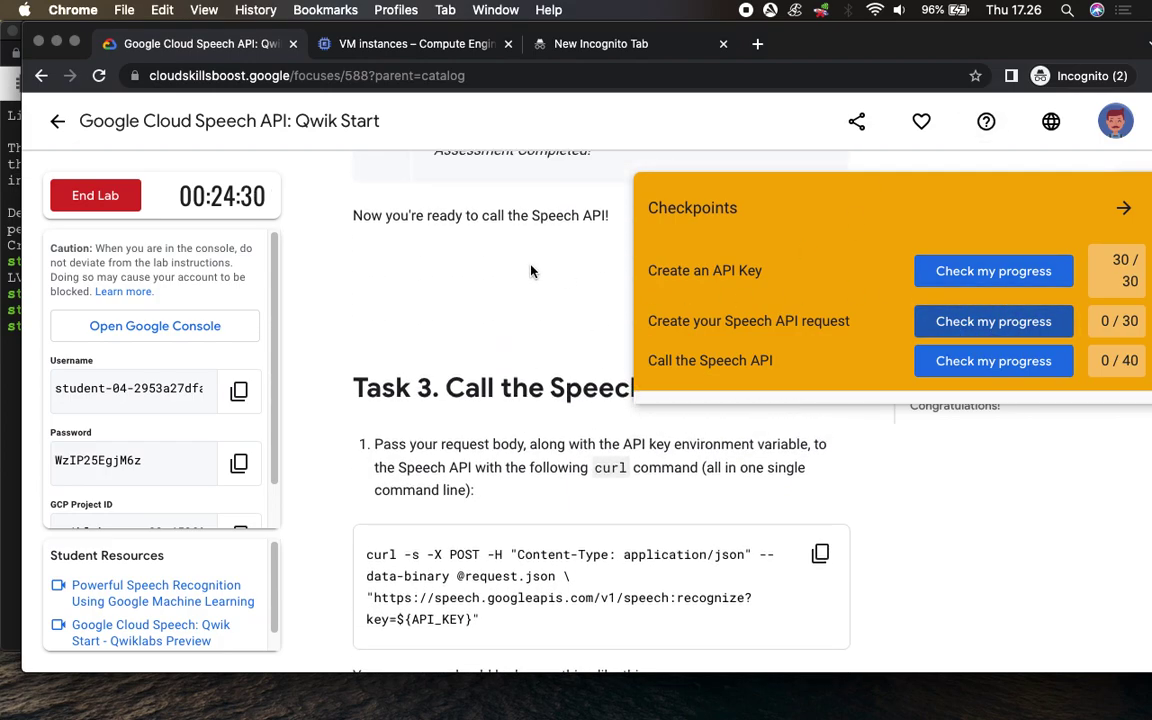
scroll(880, 340, down, 1)
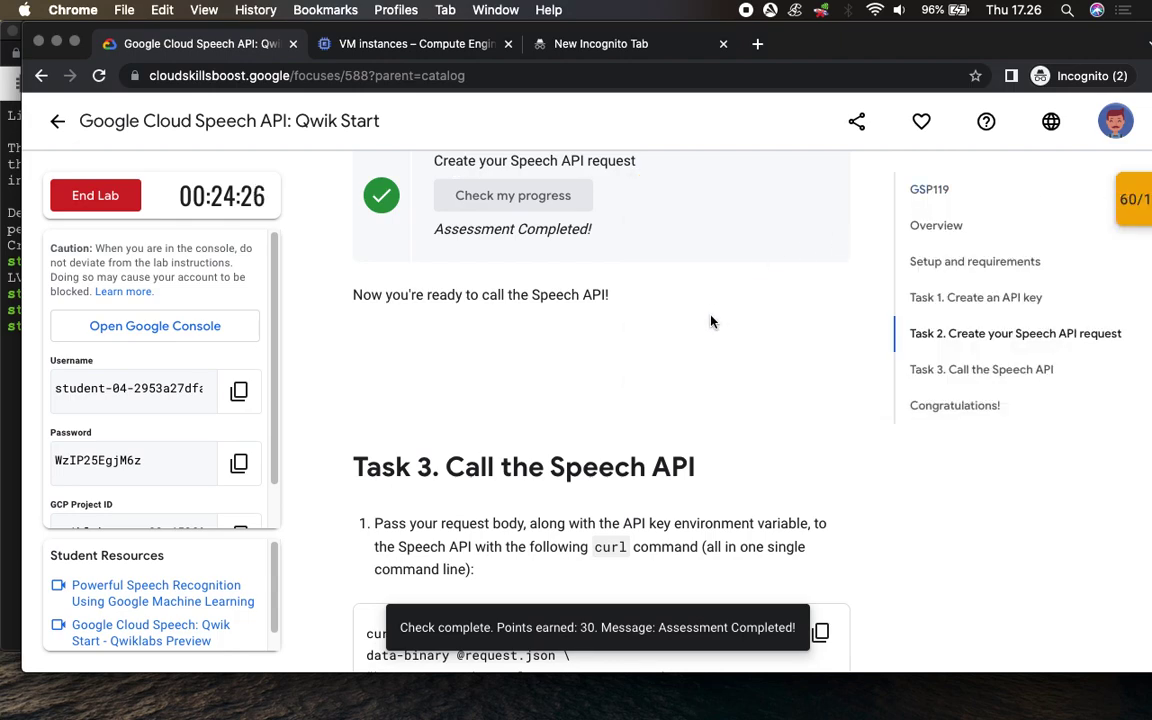
Copy Task 3's curl command that posts request.json to speech:recognize, run it in the SSH session, and highlight the returned transcript.
scroll(711, 320, down, 5)
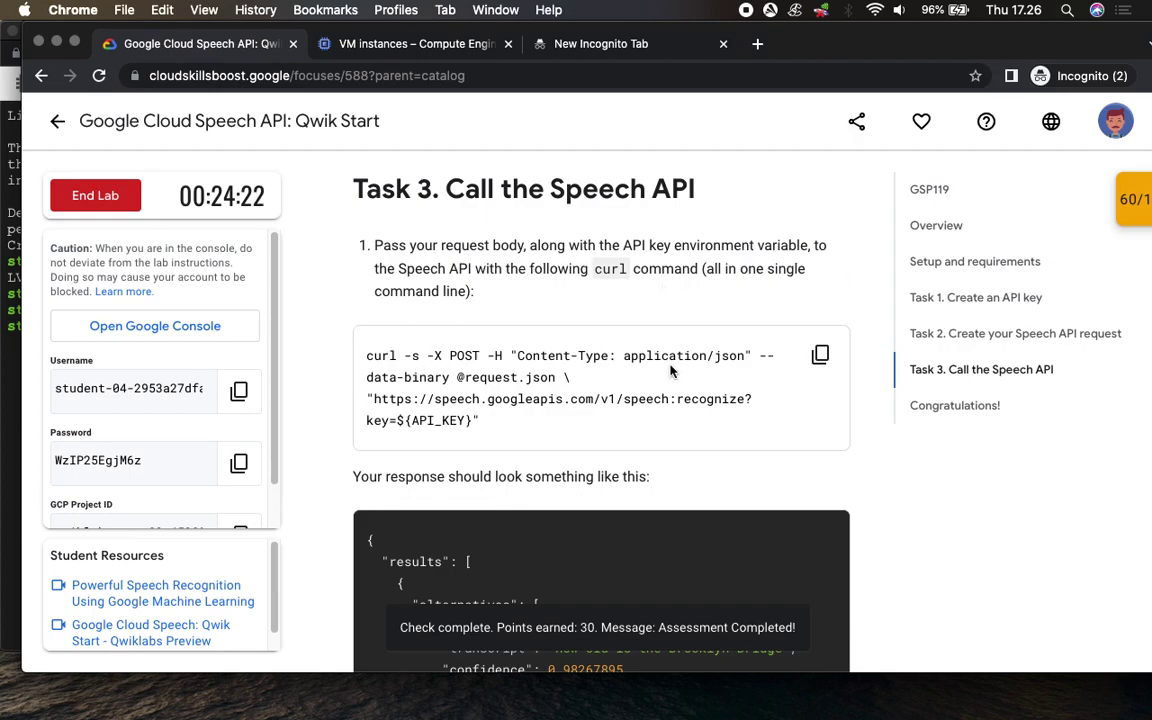
click(820, 355)
click(15, 399)
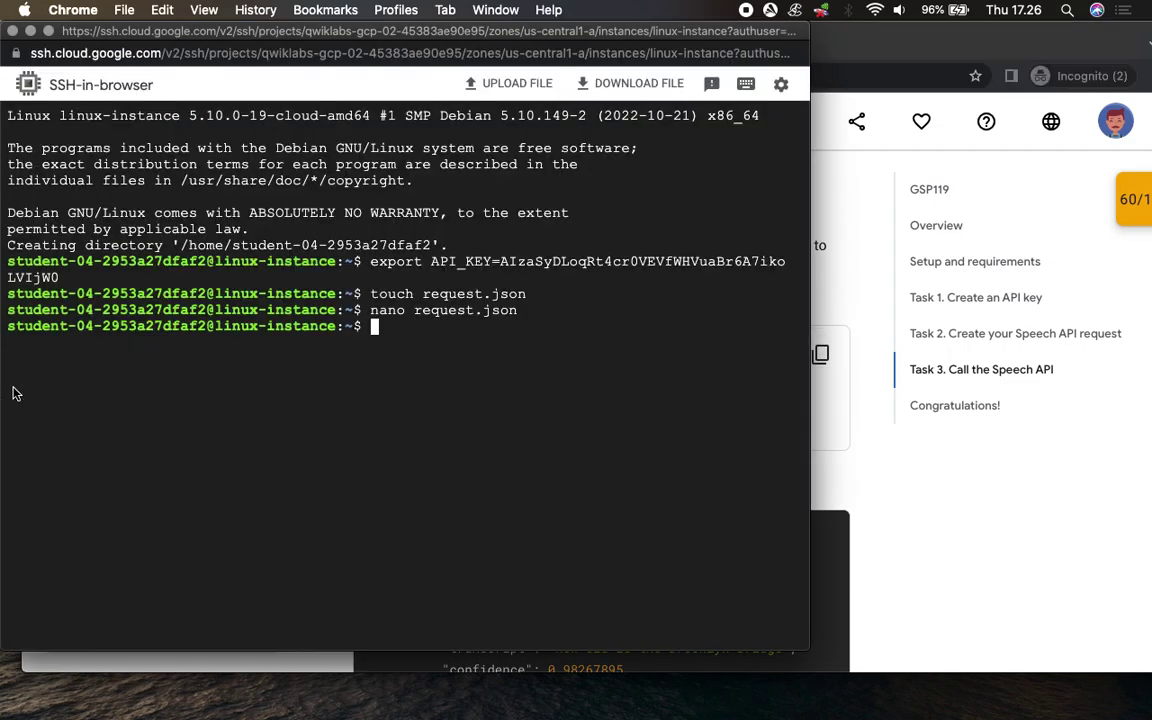
key(super+v)
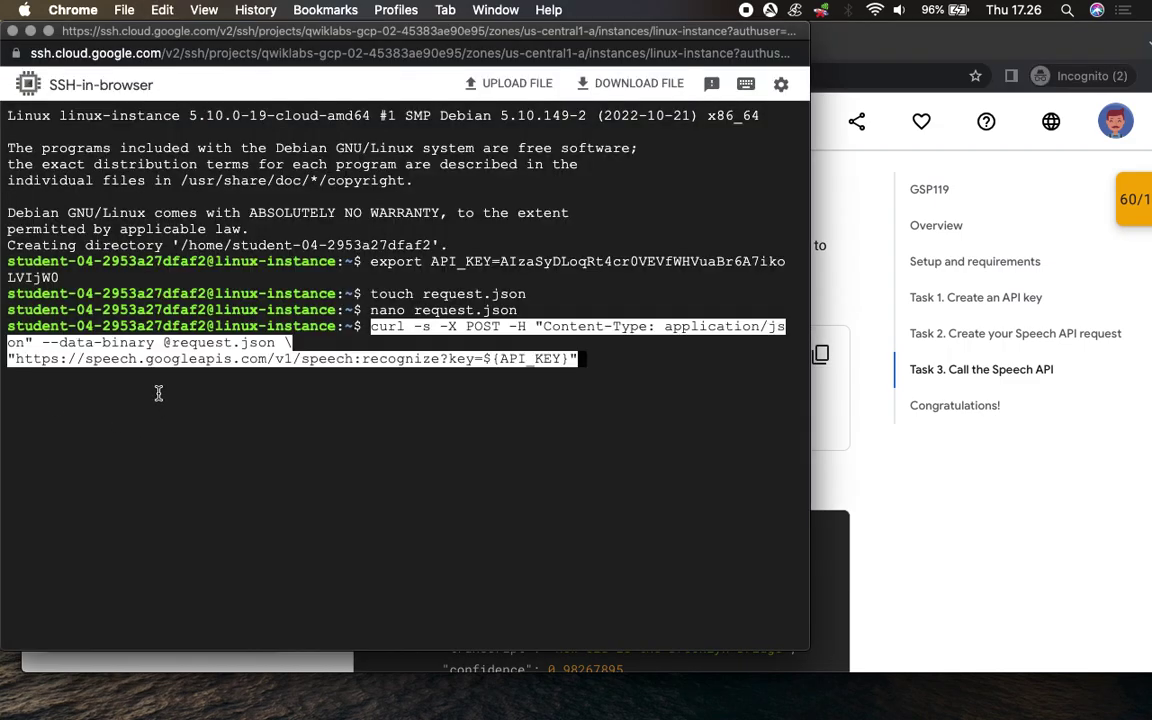
key(Return)
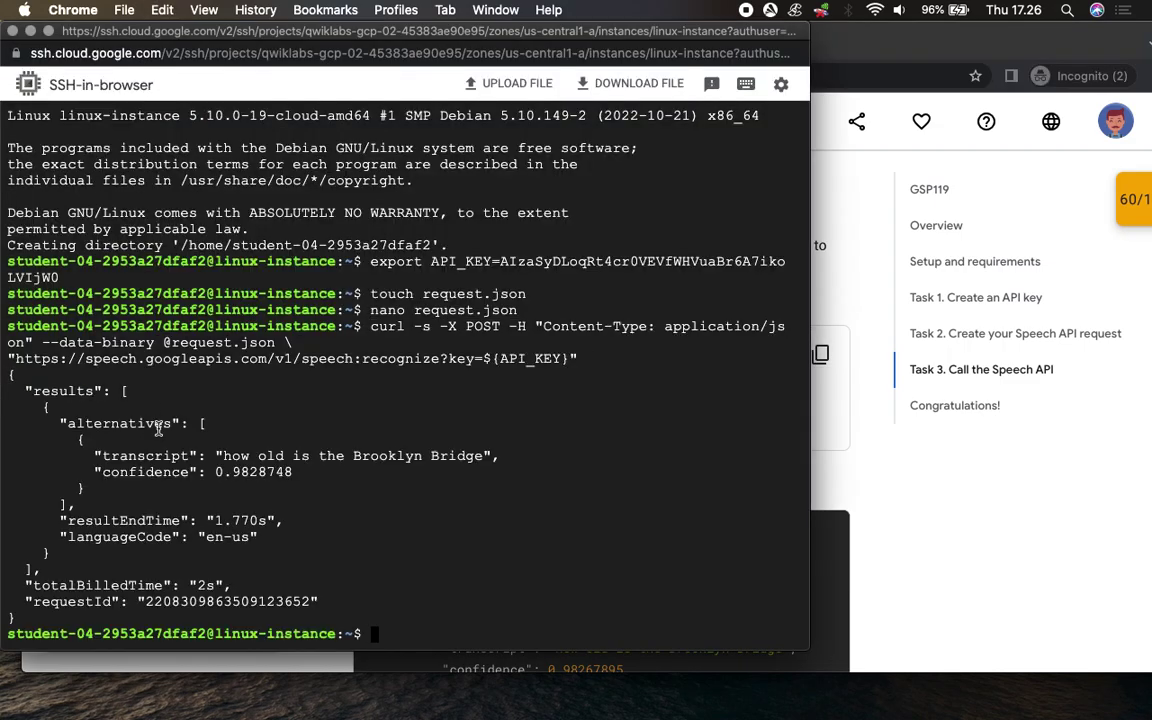
drag(198, 456, 518, 457)
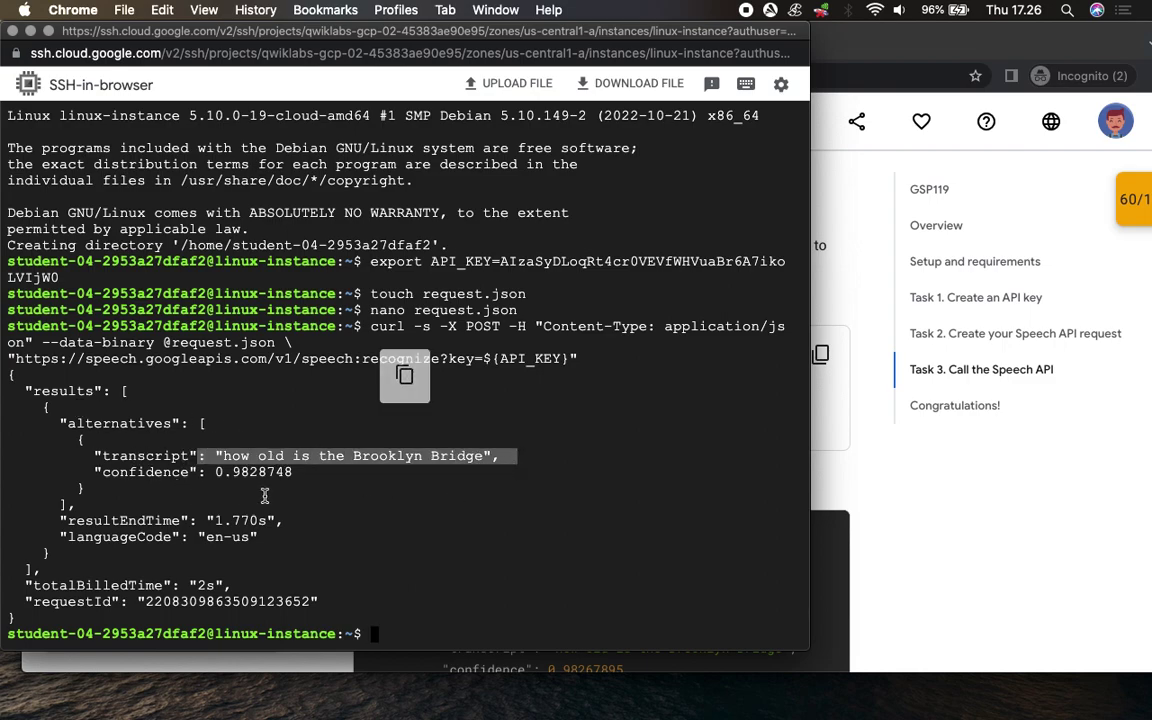
Copy the lab's curl command that saves the Speech API response to result.json and run it in the SSH session.
click(938, 524)
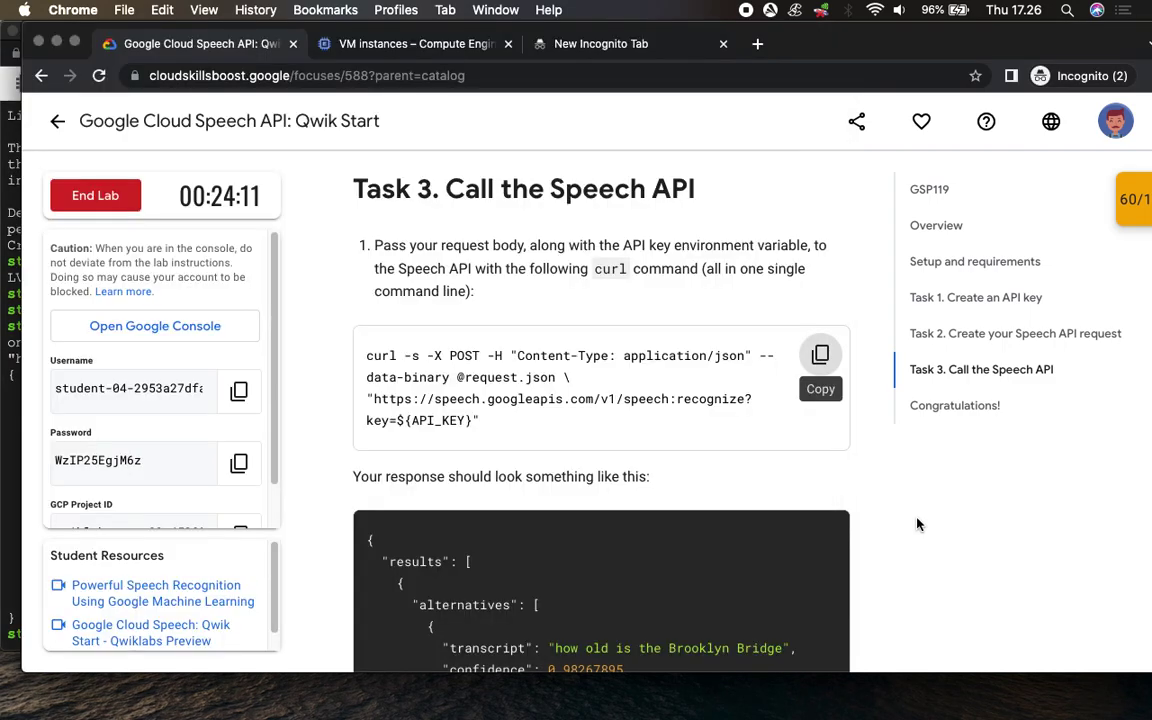
scroll(918, 527, down, 8)
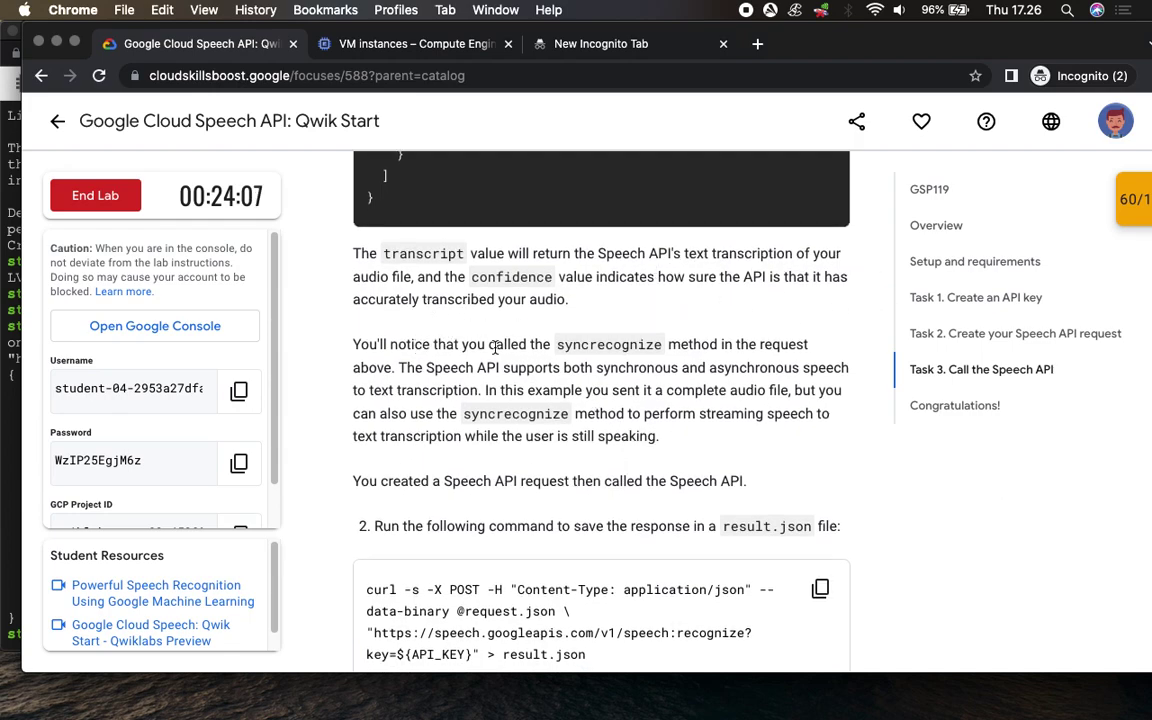
scroll(492, 497, down, 5)
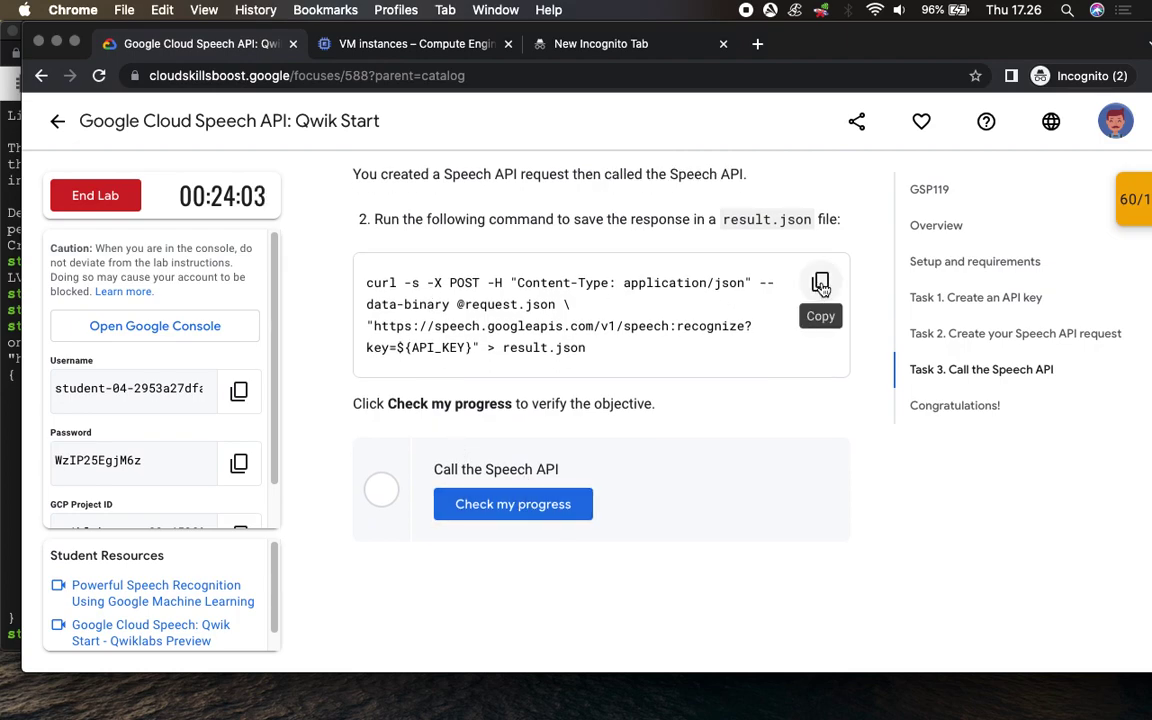
click(820, 284)
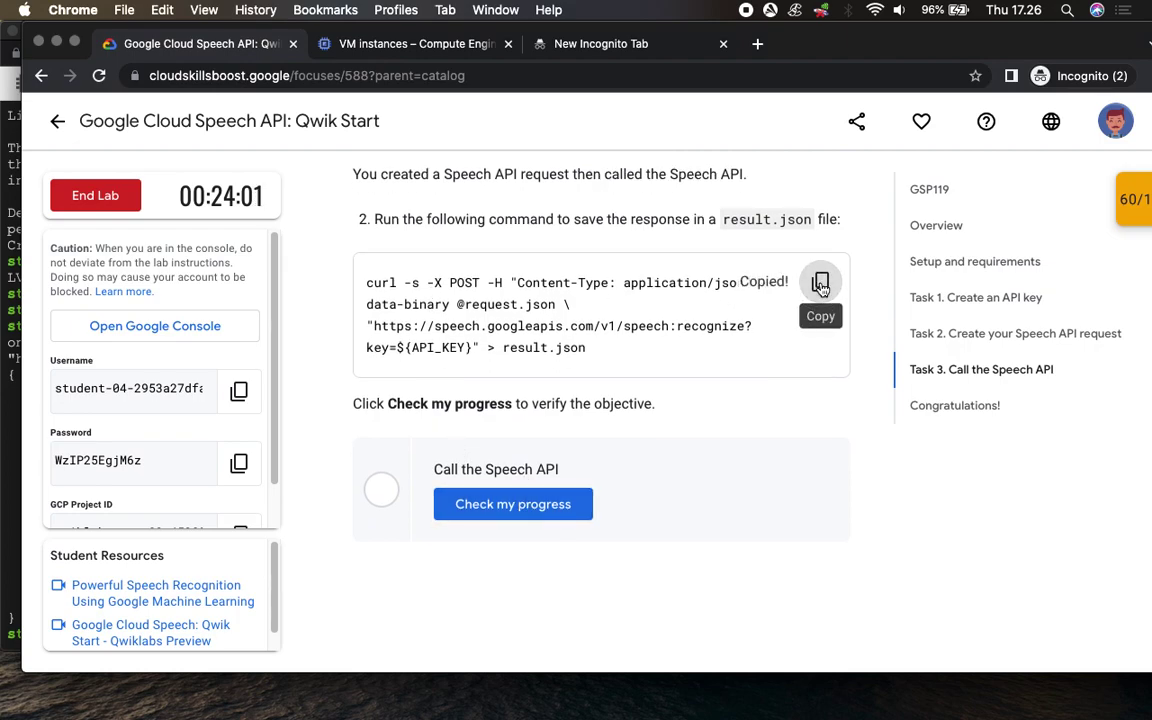
click(10, 455)
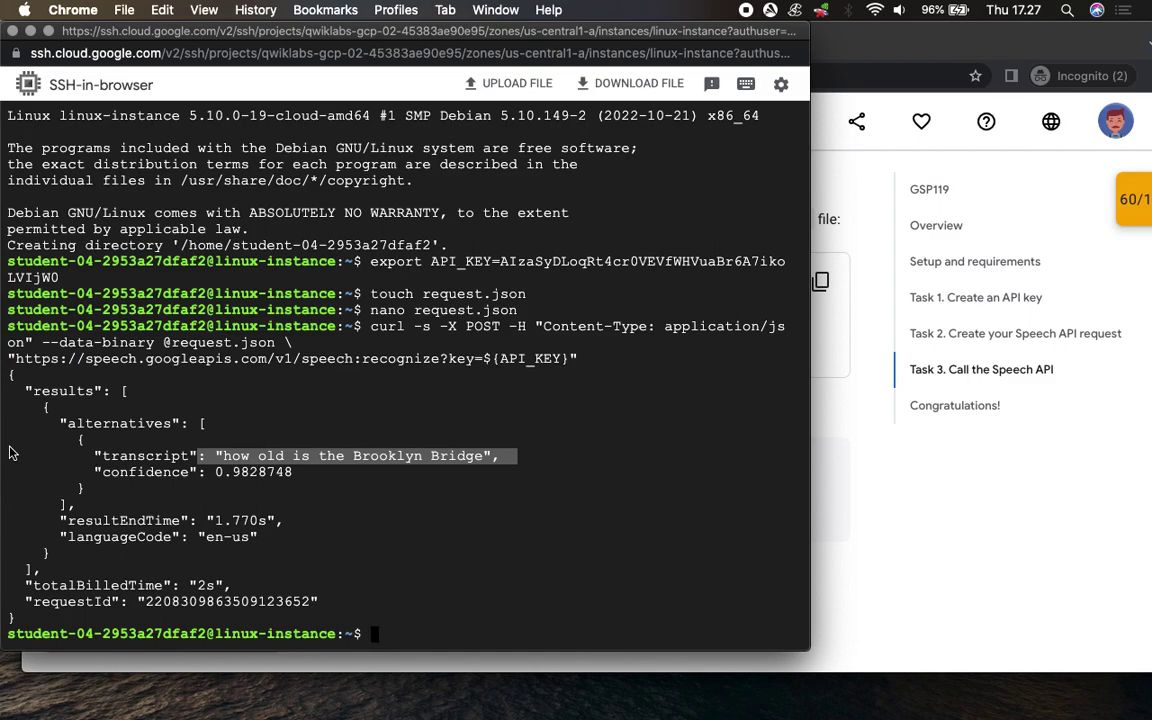
key(super+v)
key(Return)
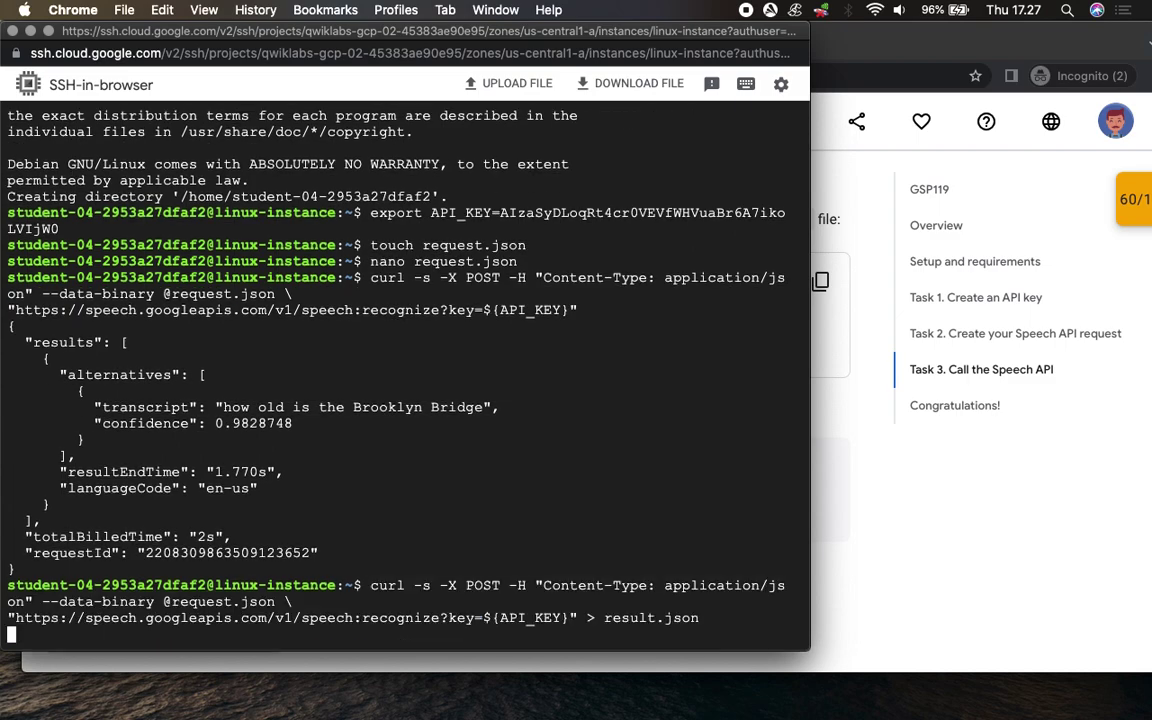
Verify the Call the Speech API objective on the lab page.
click(913, 586)
click(540, 505)
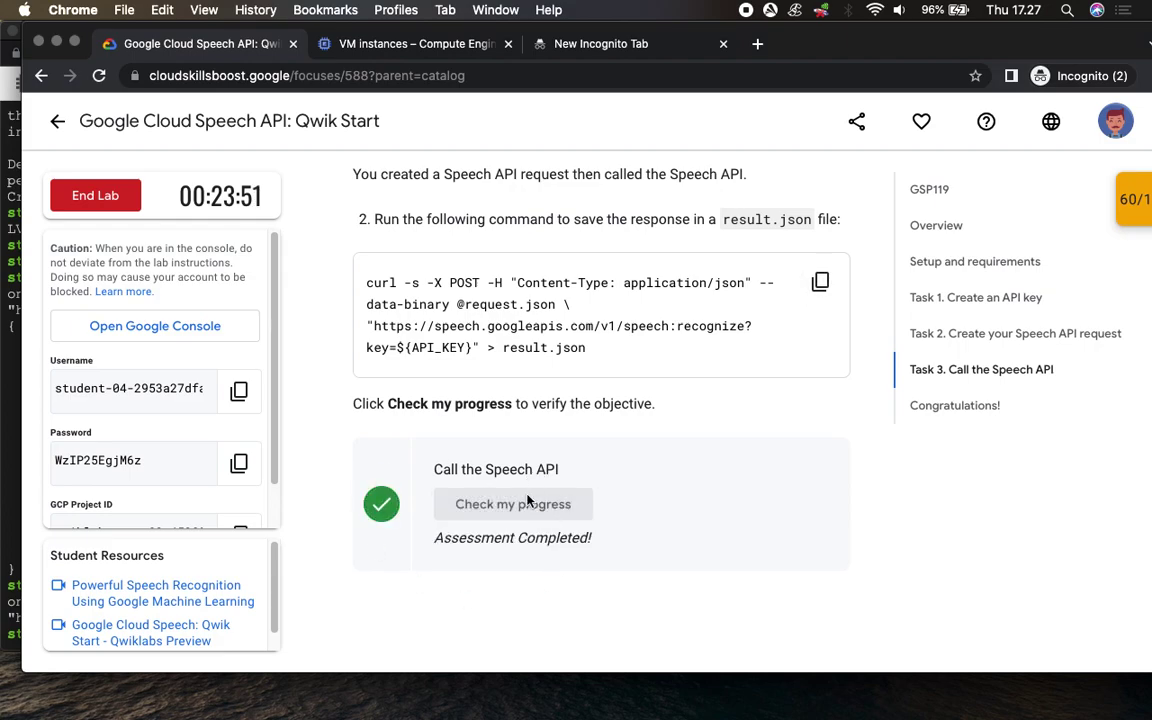
scroll(610, 514, down, 3)
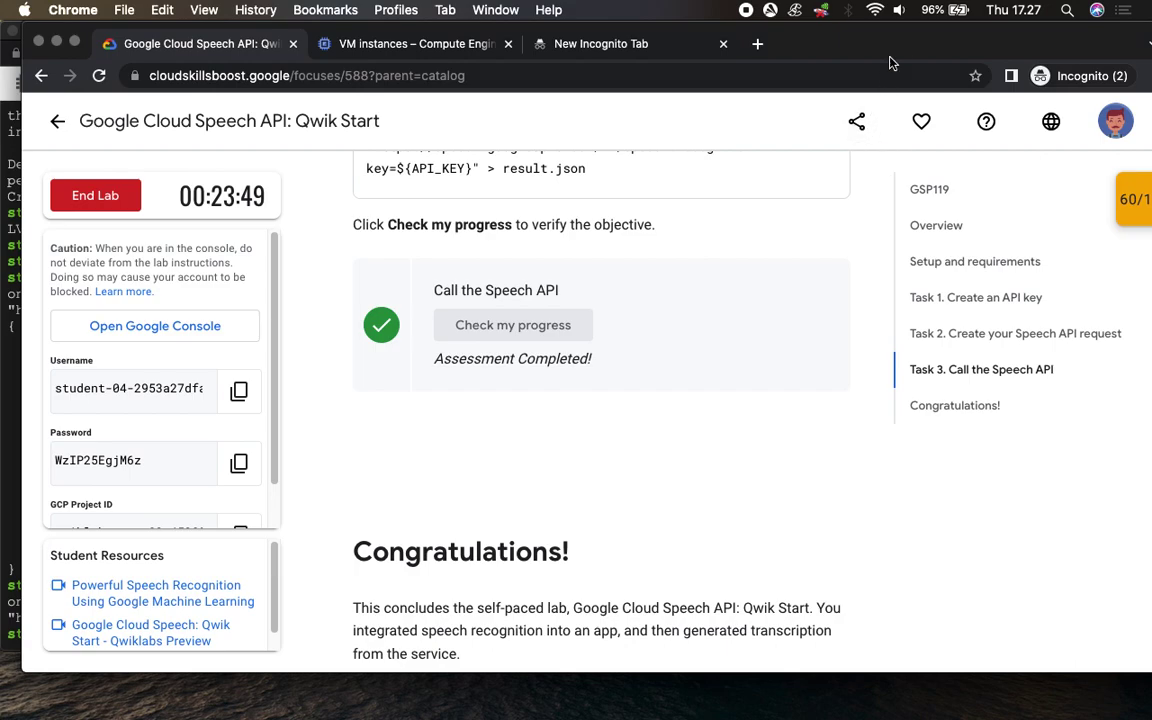
Review the scores of all objectives in the Checkpoints list and read the lab's closing sections through Continue questing.
drag(918, 31, 866, 36)
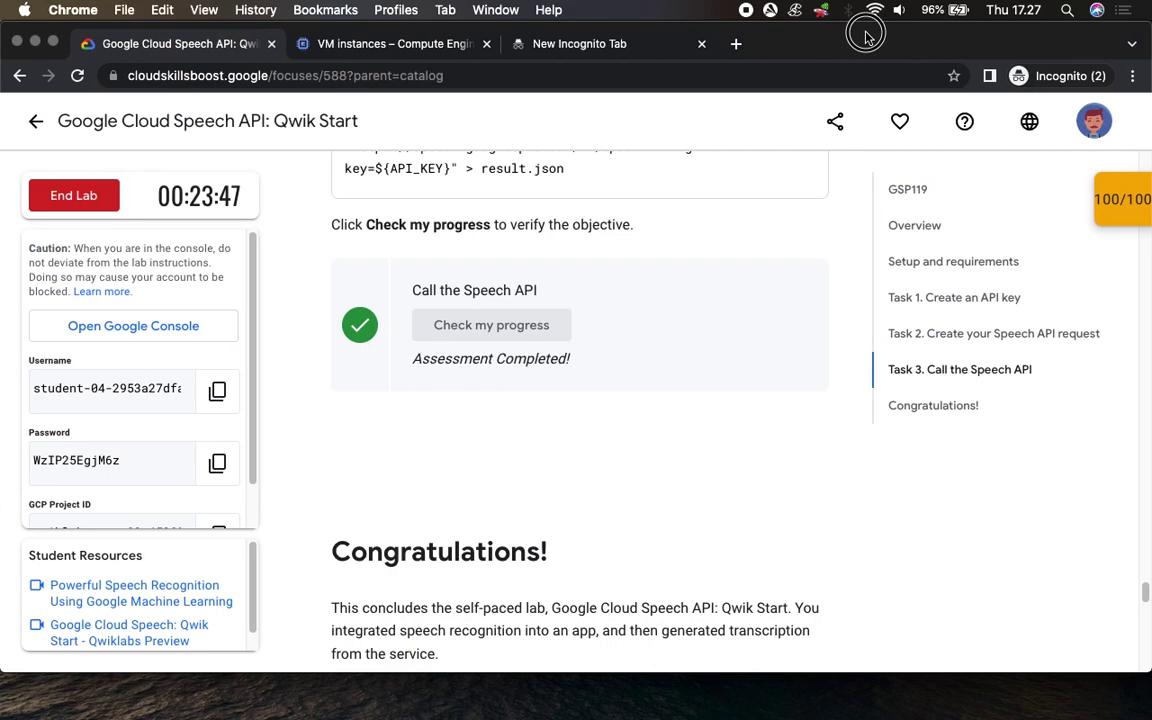
click(1105, 212)
scroll(1020, 345, down, 1)
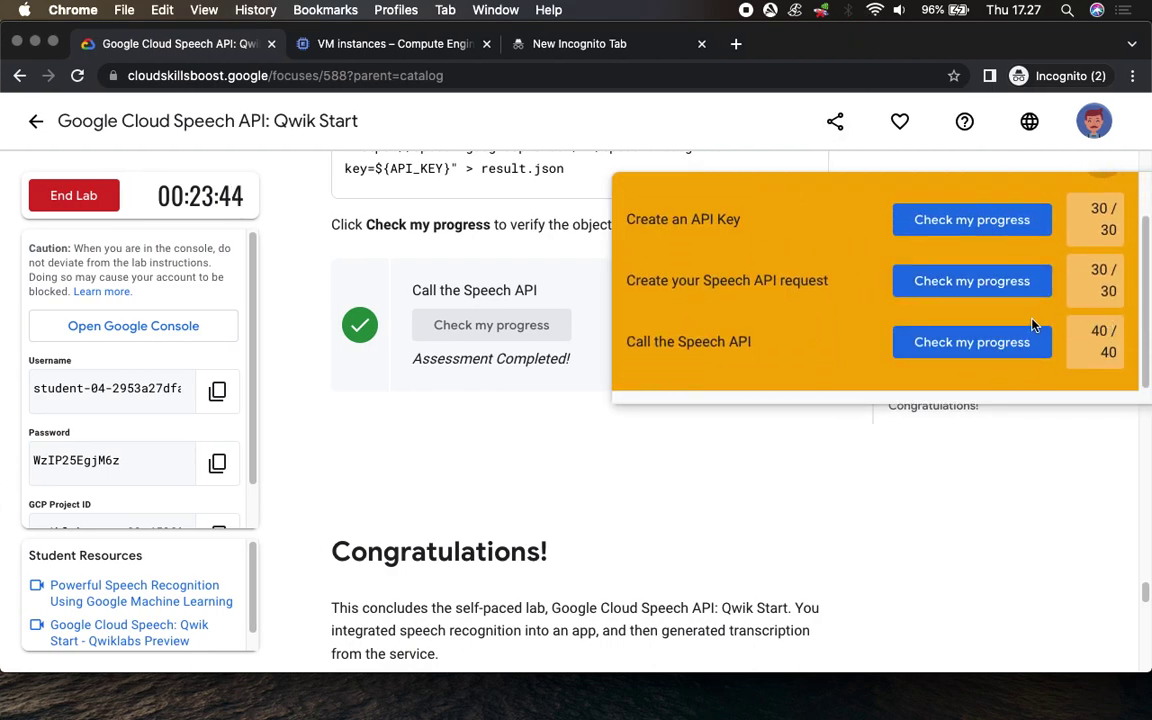
scroll(1106, 211, up, 1)
click(1105, 211)
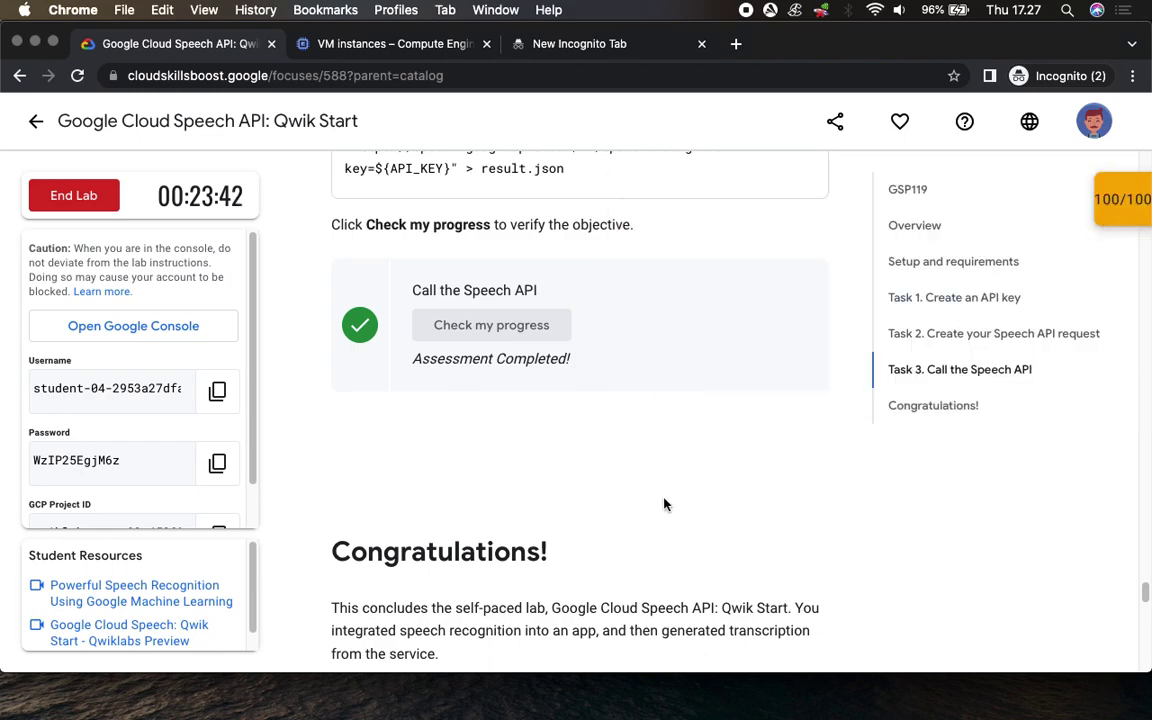
scroll(620, 509, down, 3)
scroll(607, 375, down, 2)
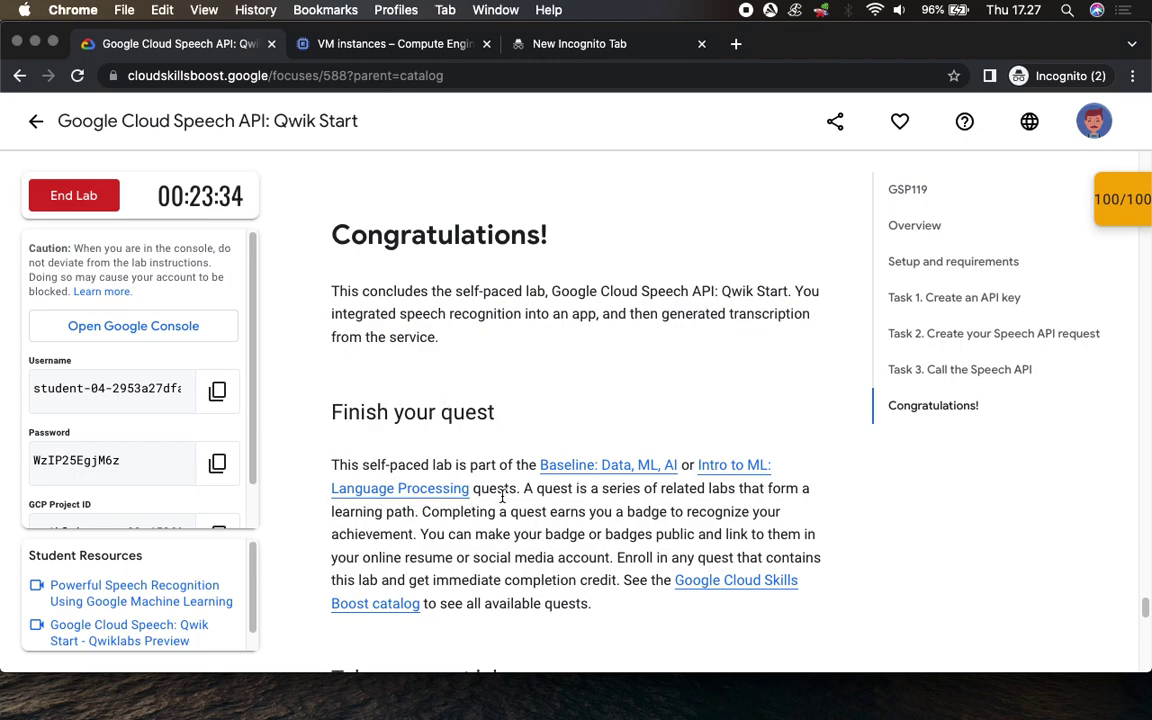
scroll(524, 440, down, 3)
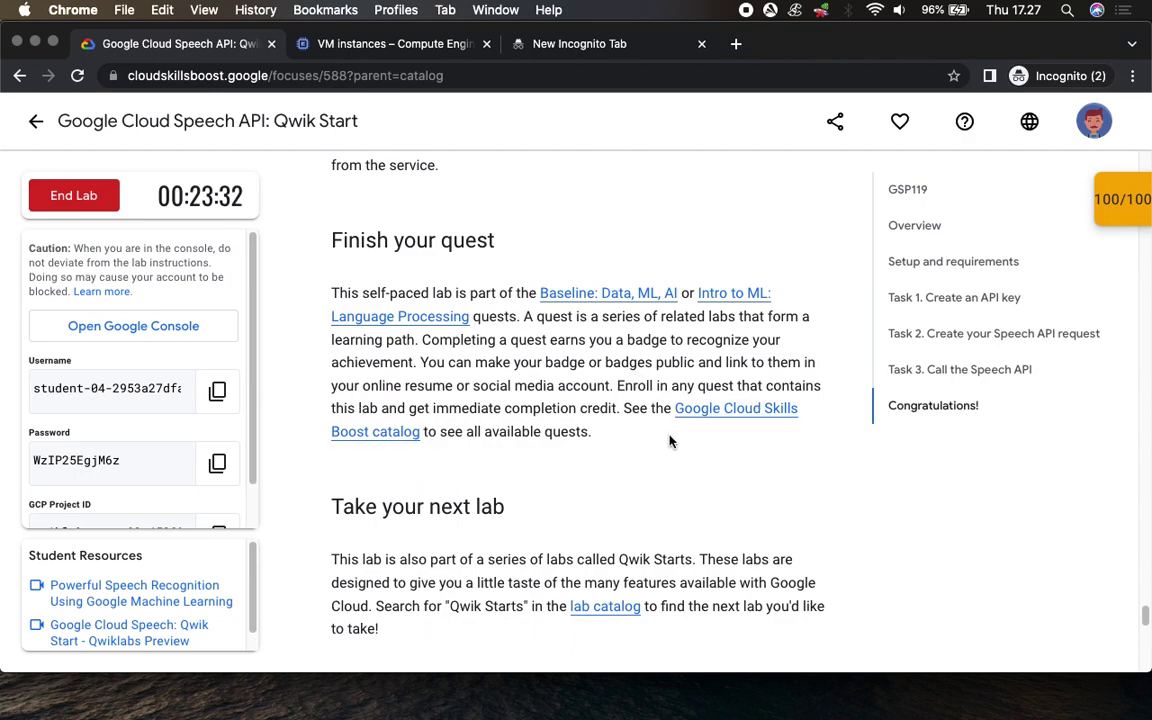
scroll(498, 486, down, 3)
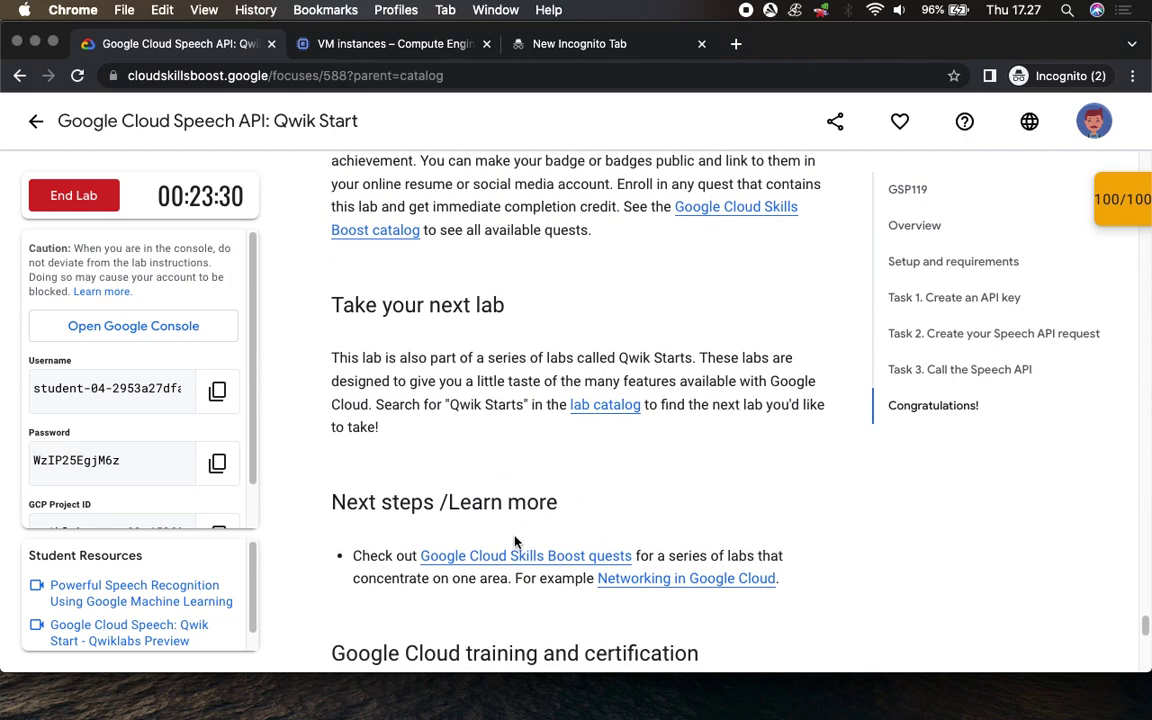
scroll(515, 541, down, 10)
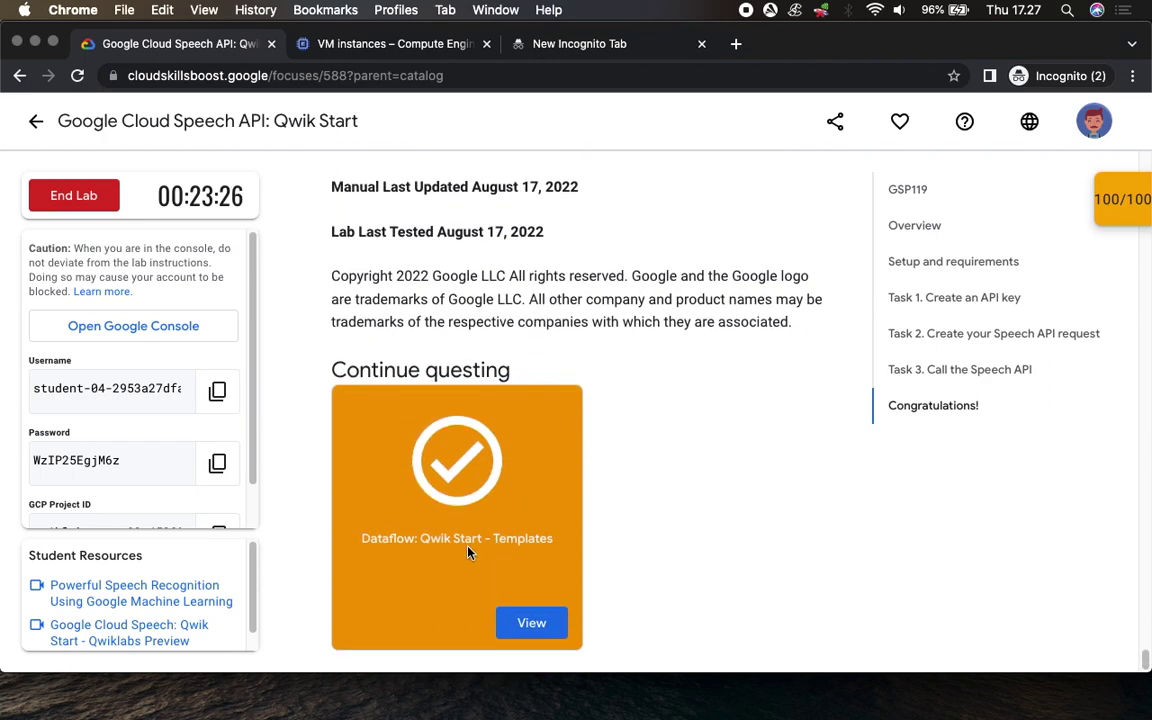
End the lab and submit a five-star satisfaction rating without additional comments.
click(65, 180)
click(754, 456)
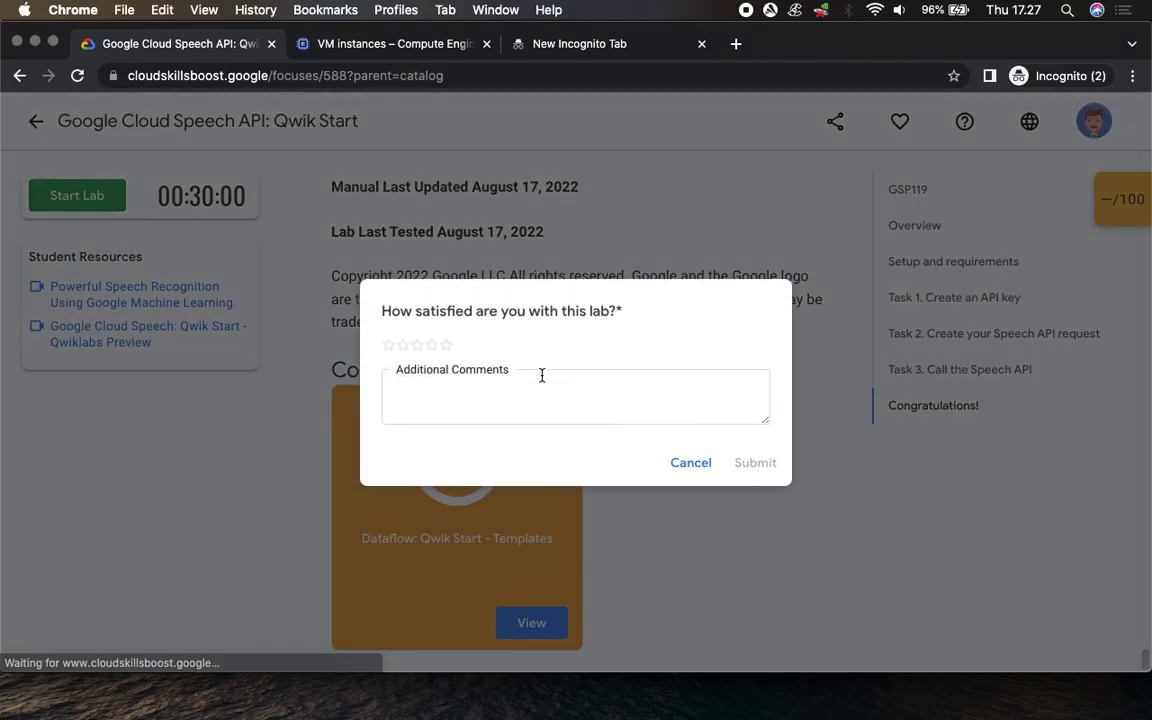
click(446, 345)
click(758, 461)
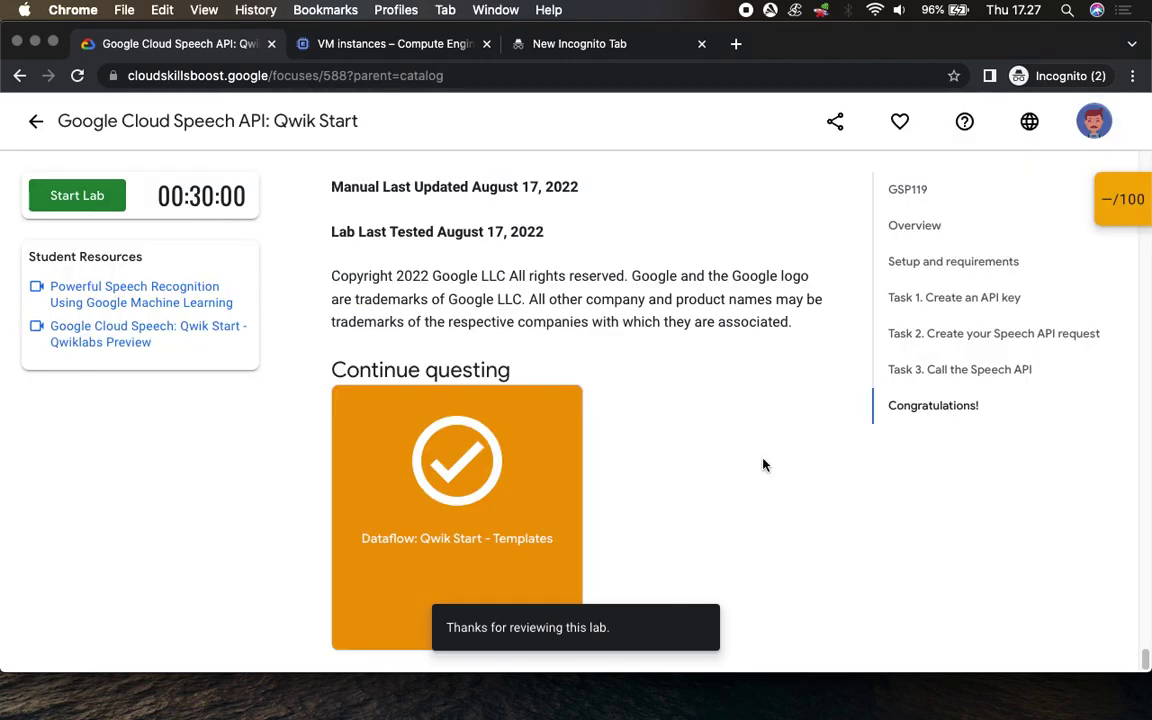
click(741, 478)
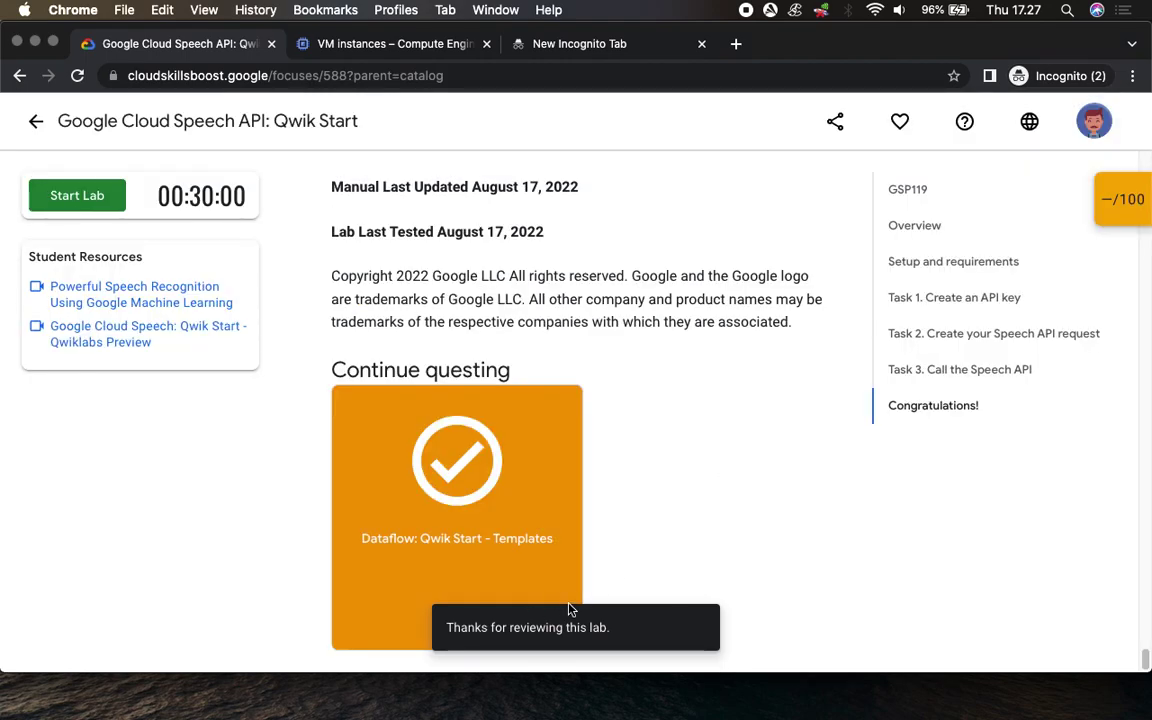